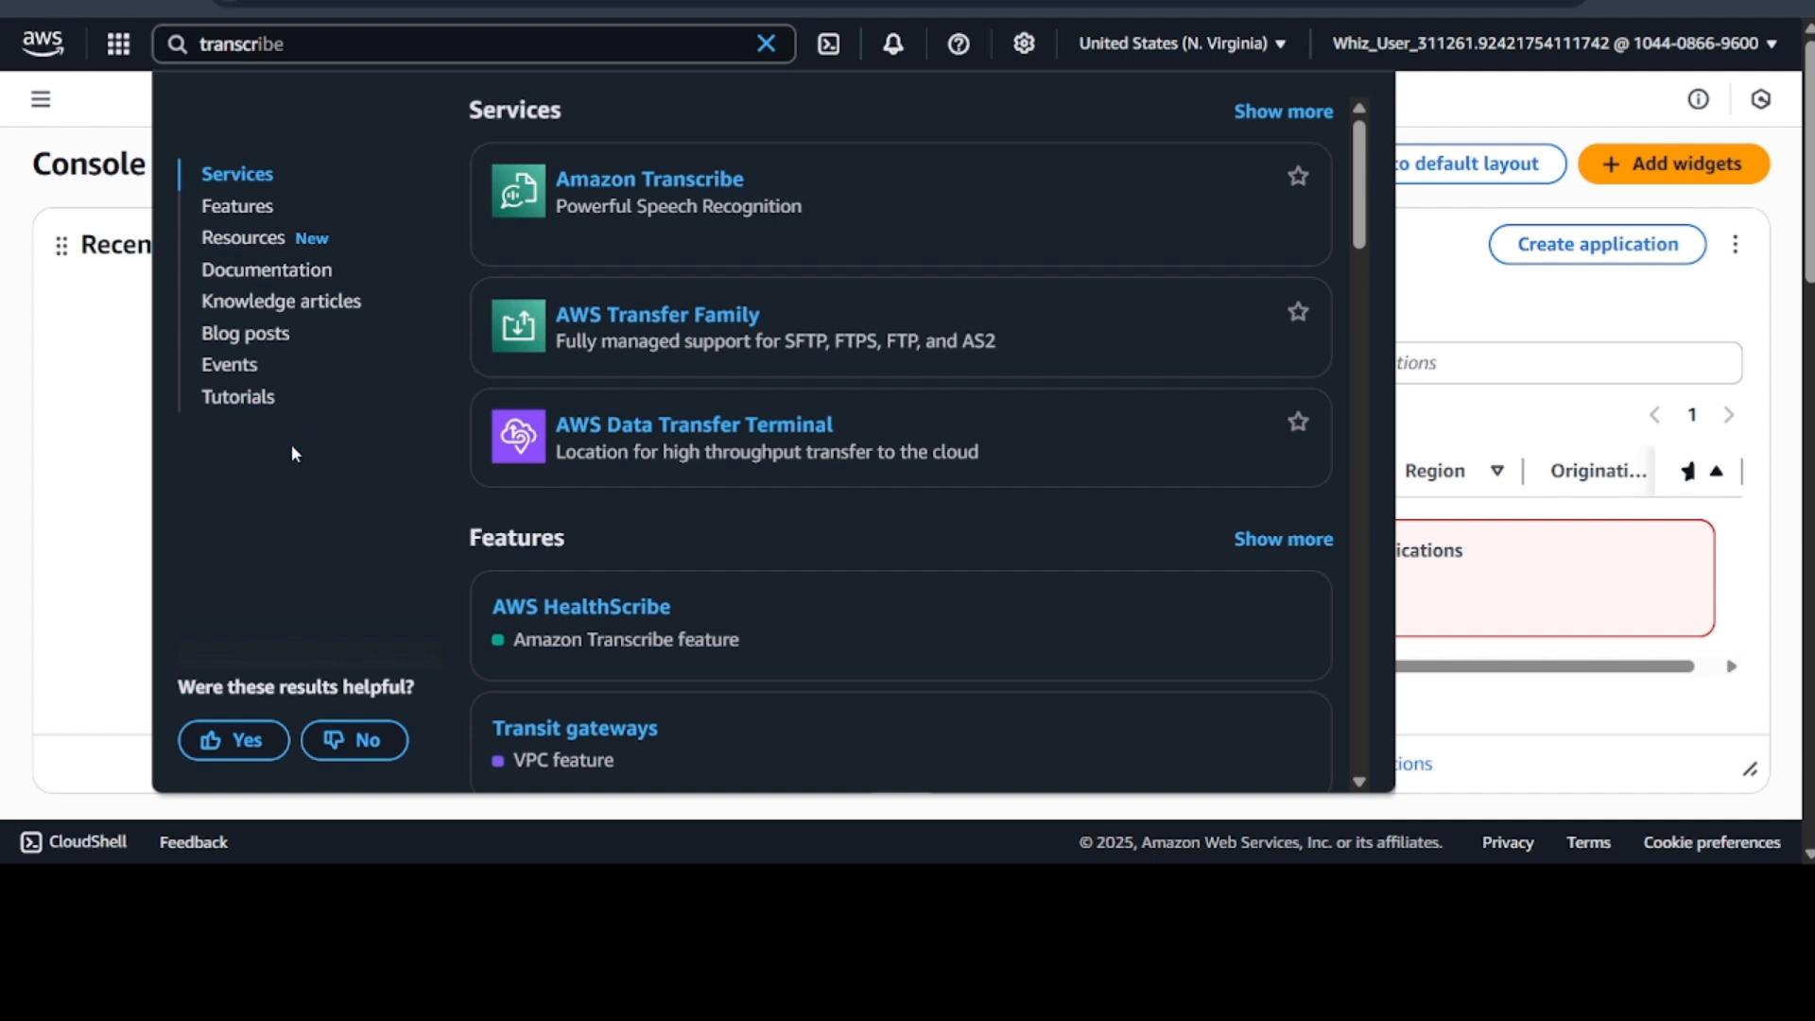
Search the AWS services for s3 and open Amazon S3
click(535, 445)
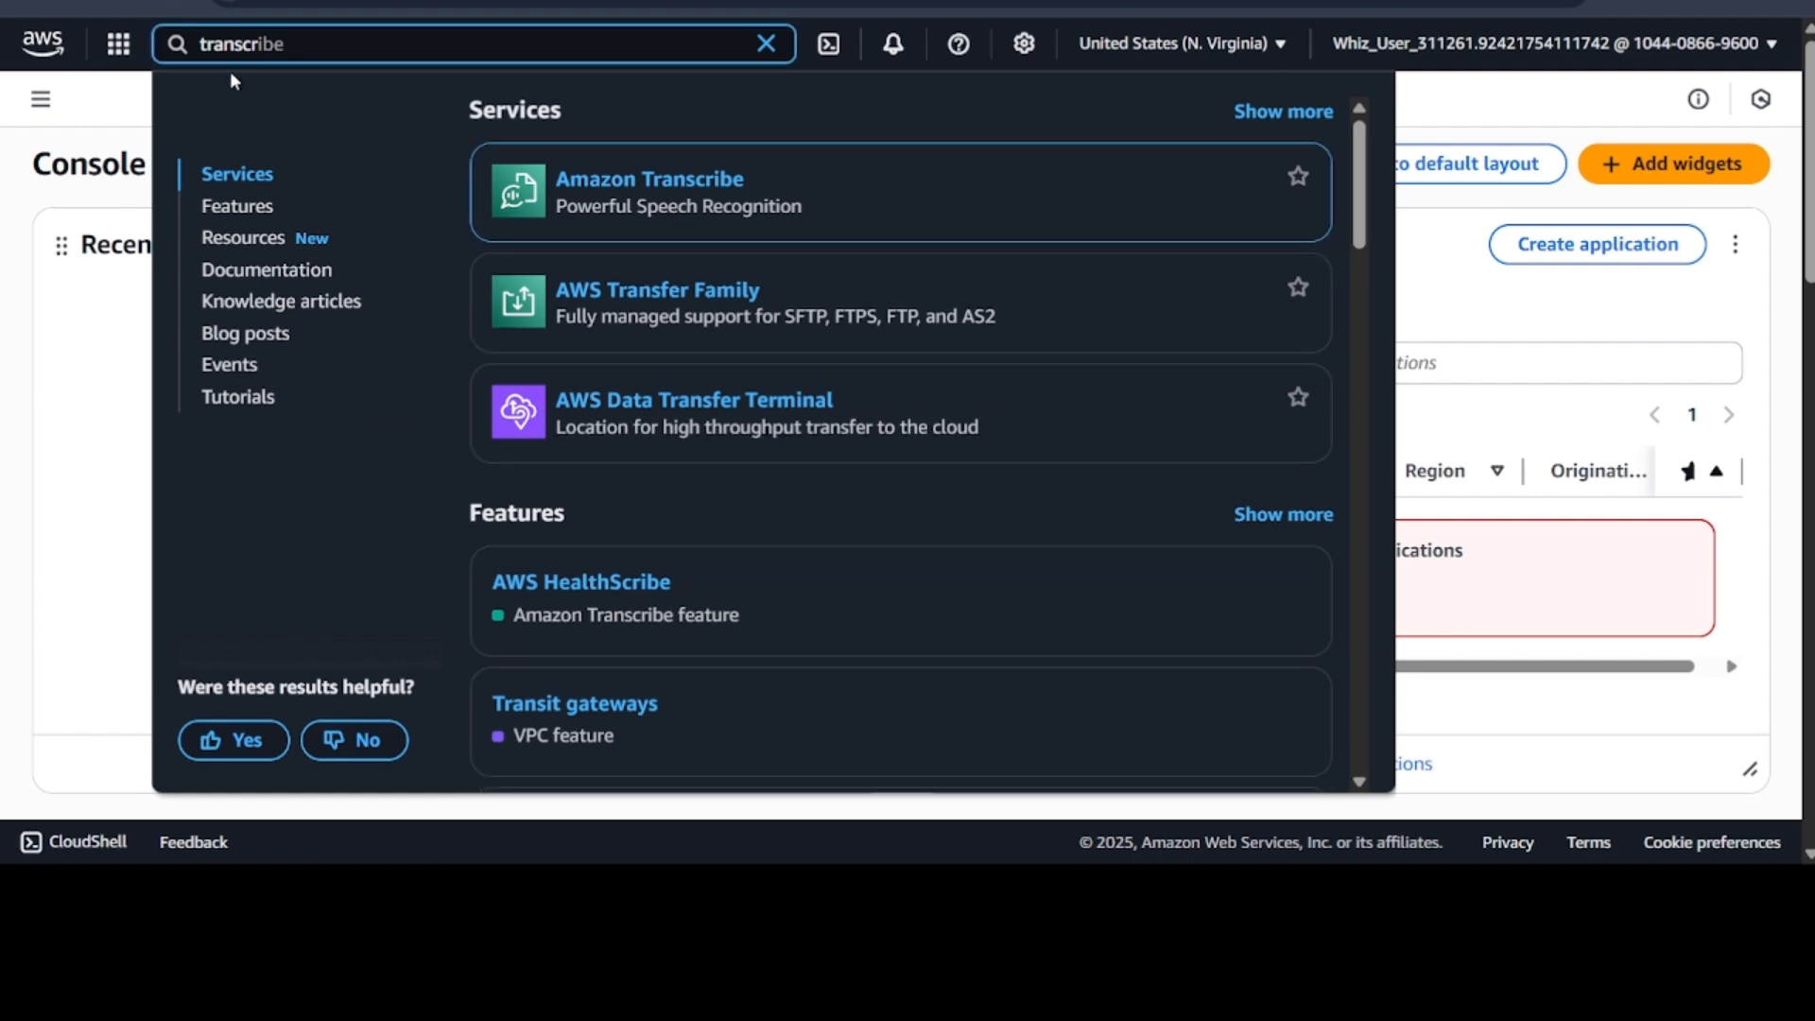
double_click(234, 47)
text(s3)
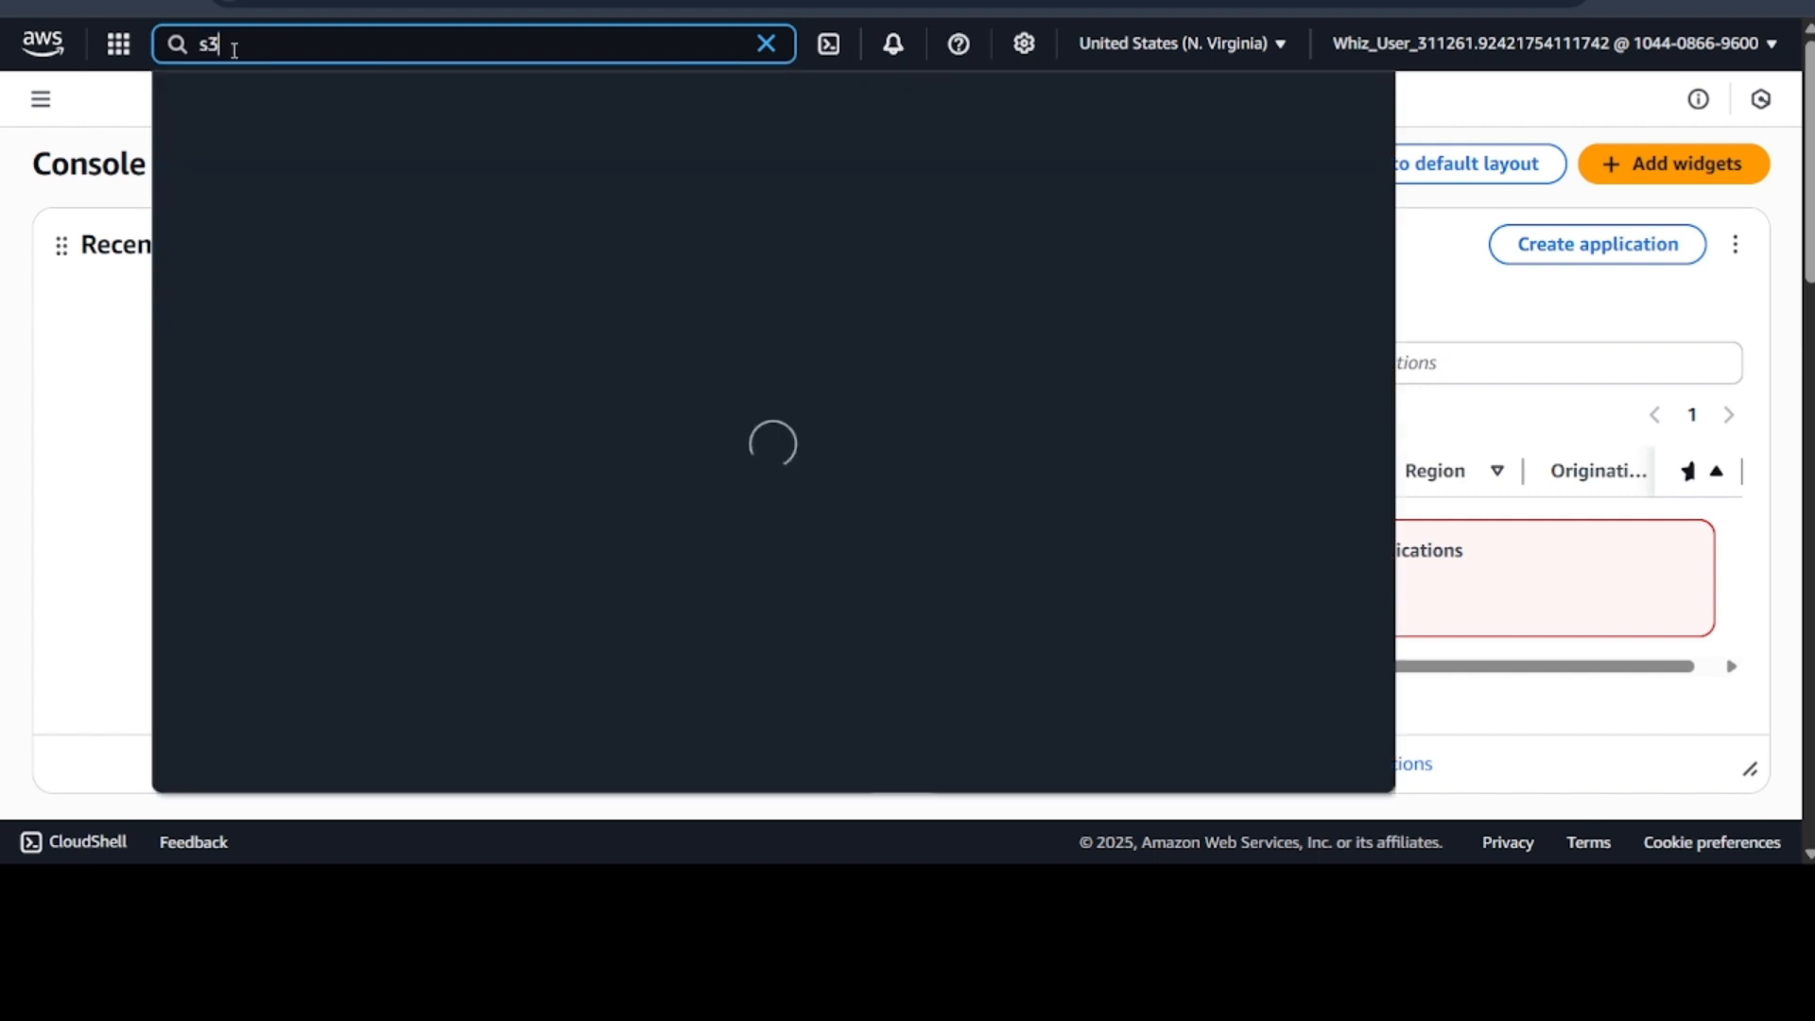
click(568, 181)
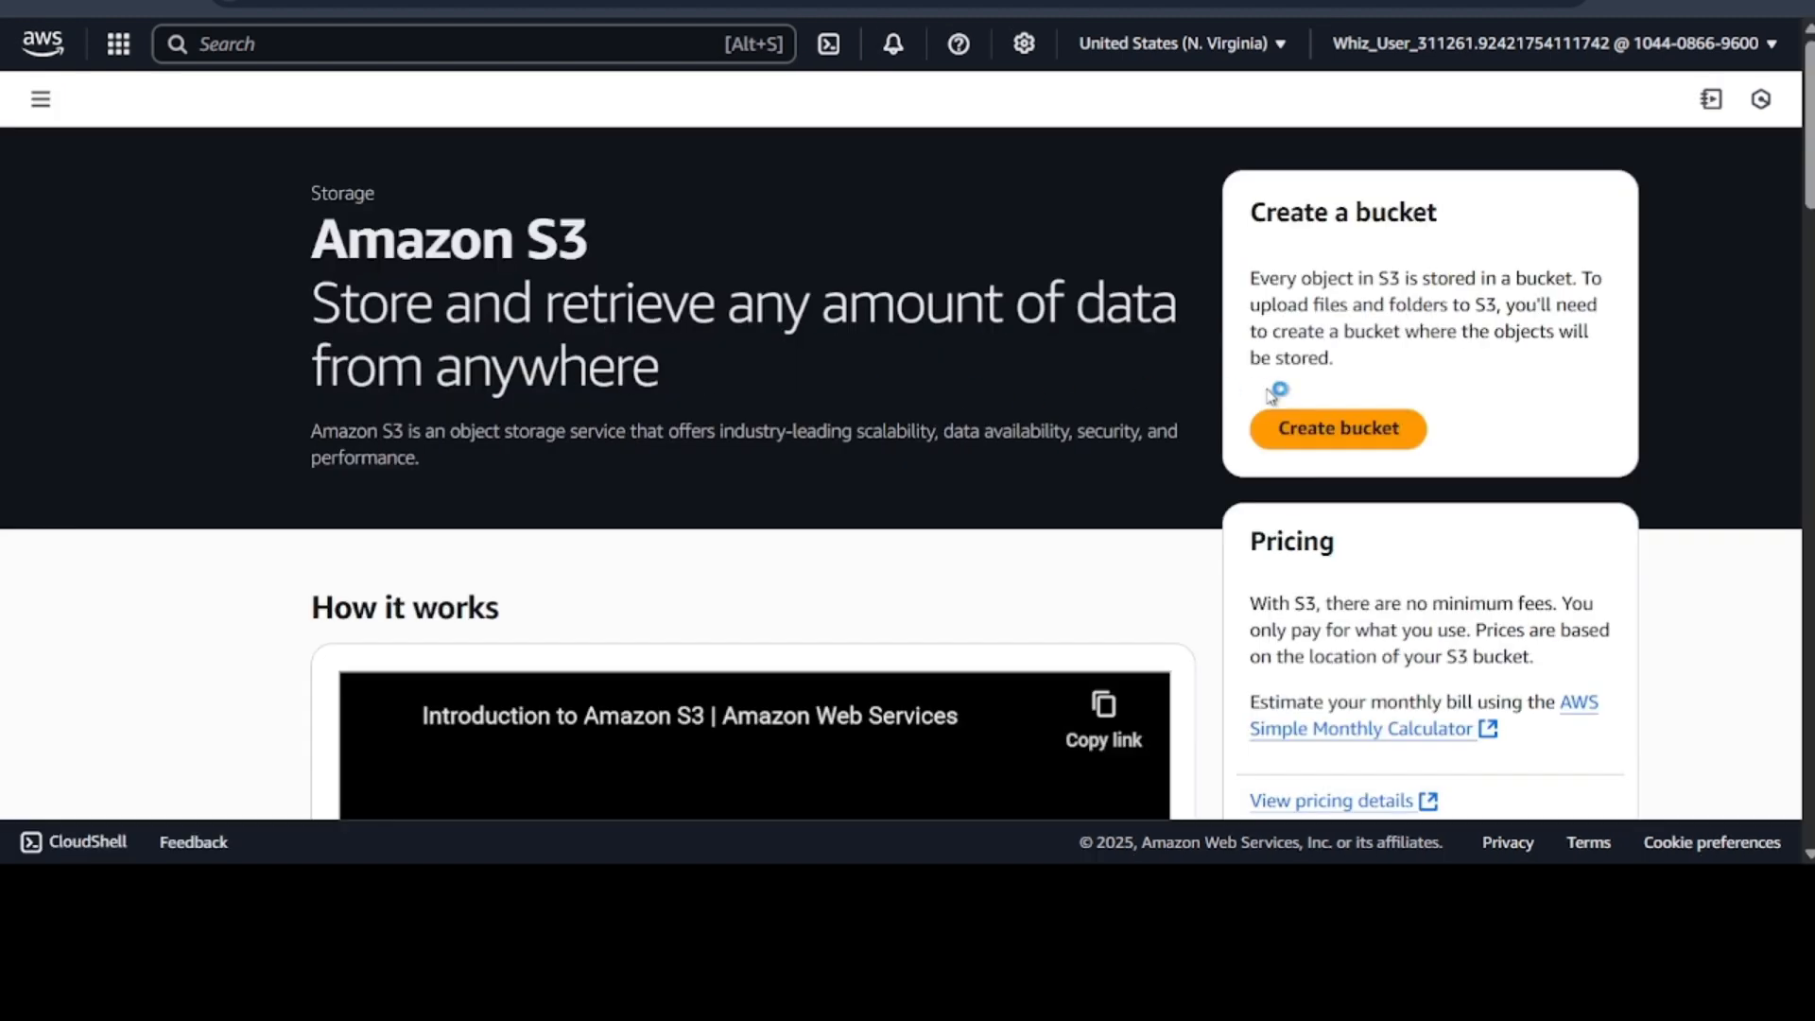
Start a new general purpose S3 bucket and name it ng-aws-transcribe-lab
click(1333, 449)
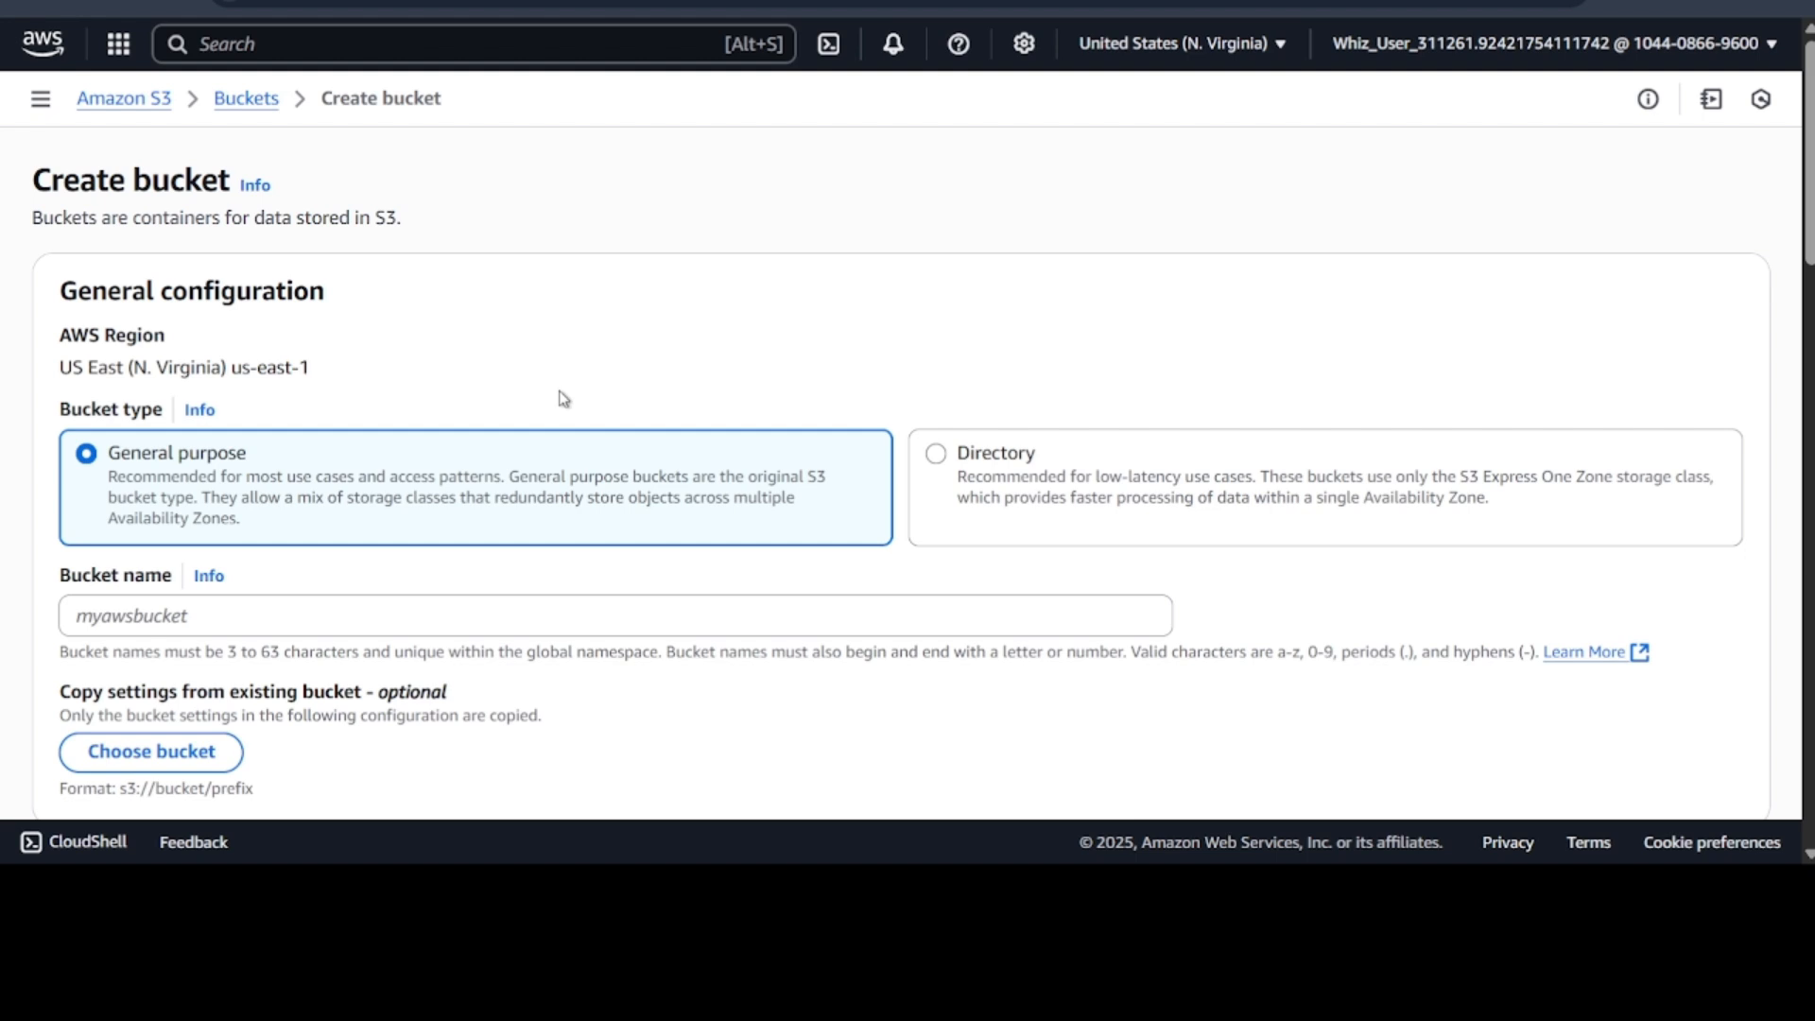
scroll(567, 397, down, 3)
click(350, 355)
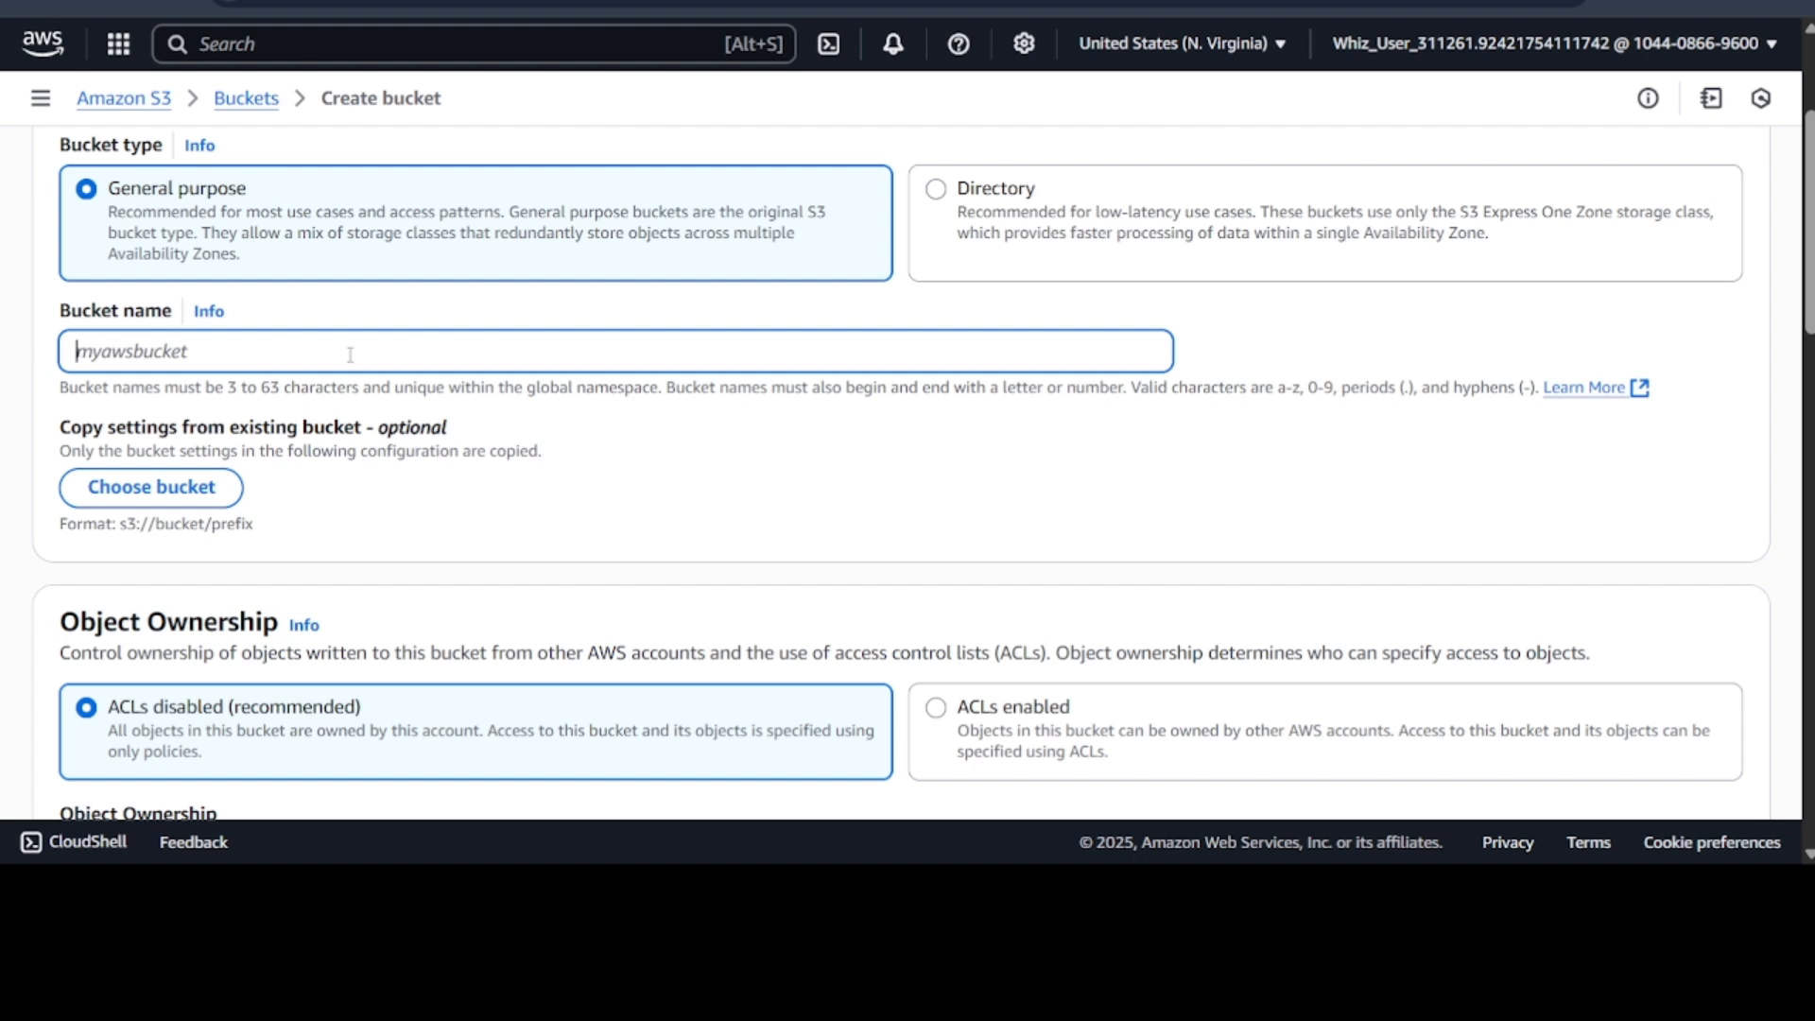
text(ng-aws-transcribe)
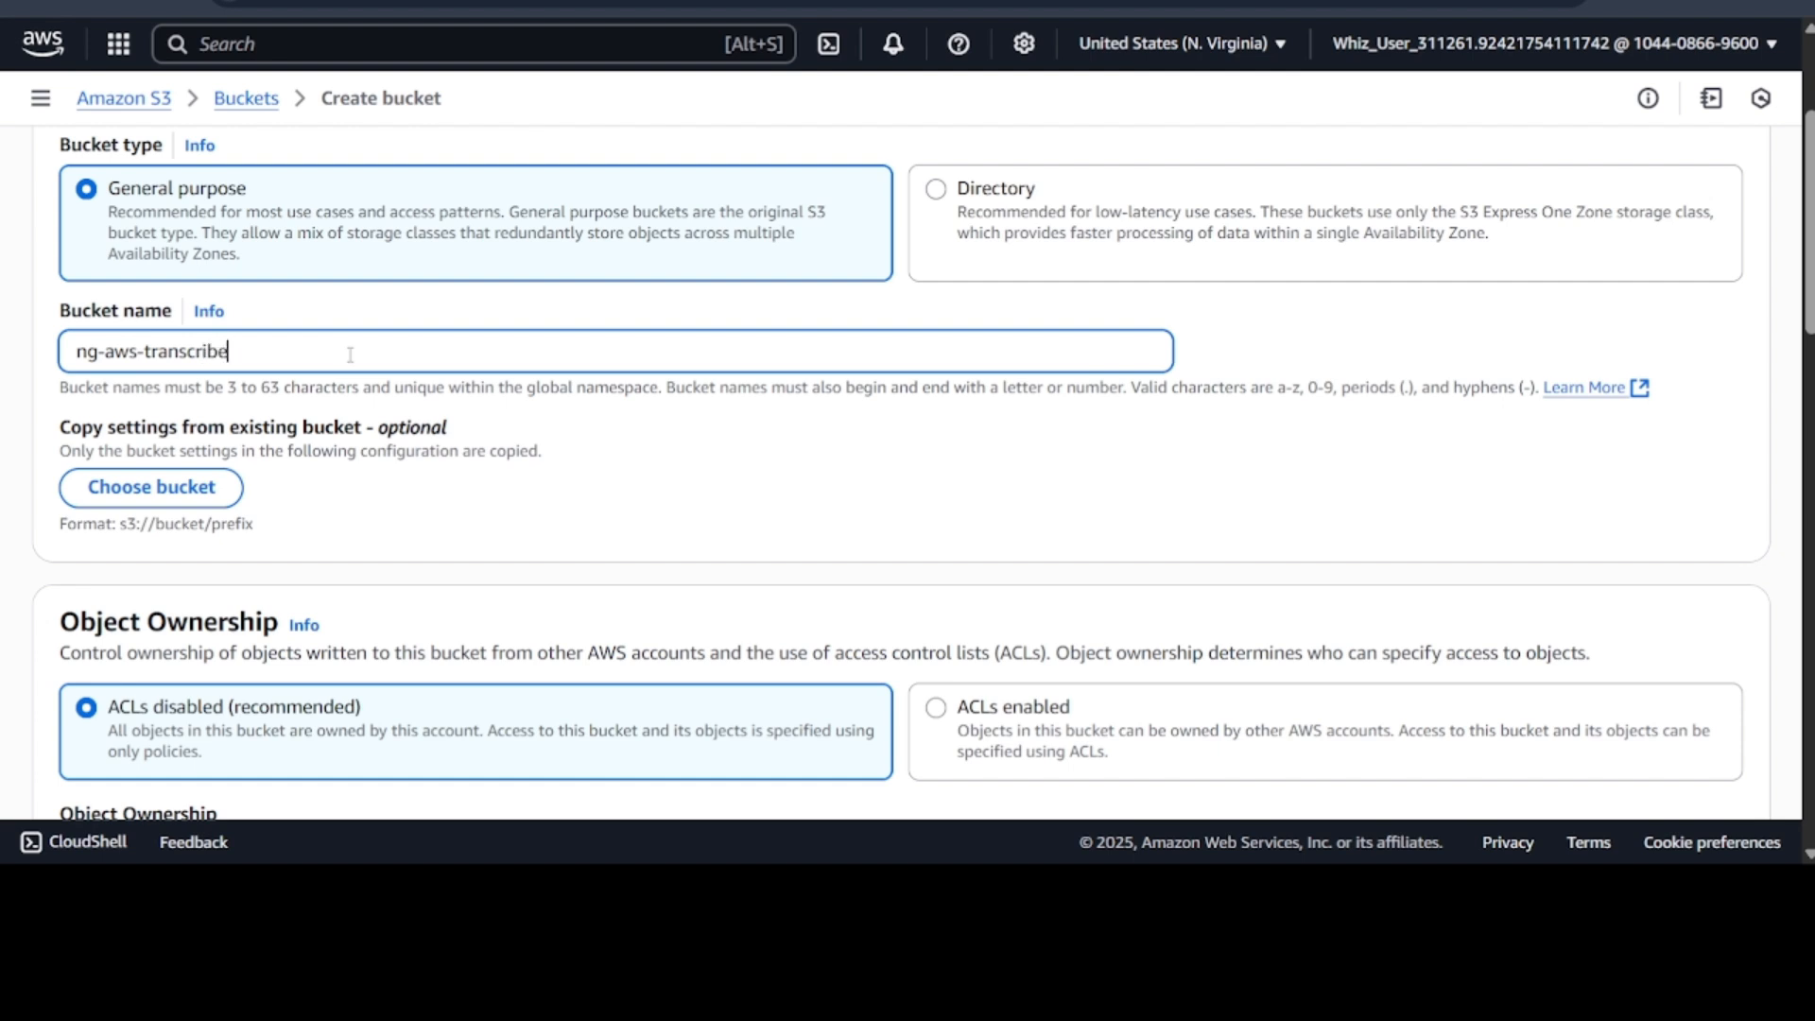
text(-lab)
Create the bucket with the default ownership, public access blocking and encryption settings
scroll(404, 416, down, 4)
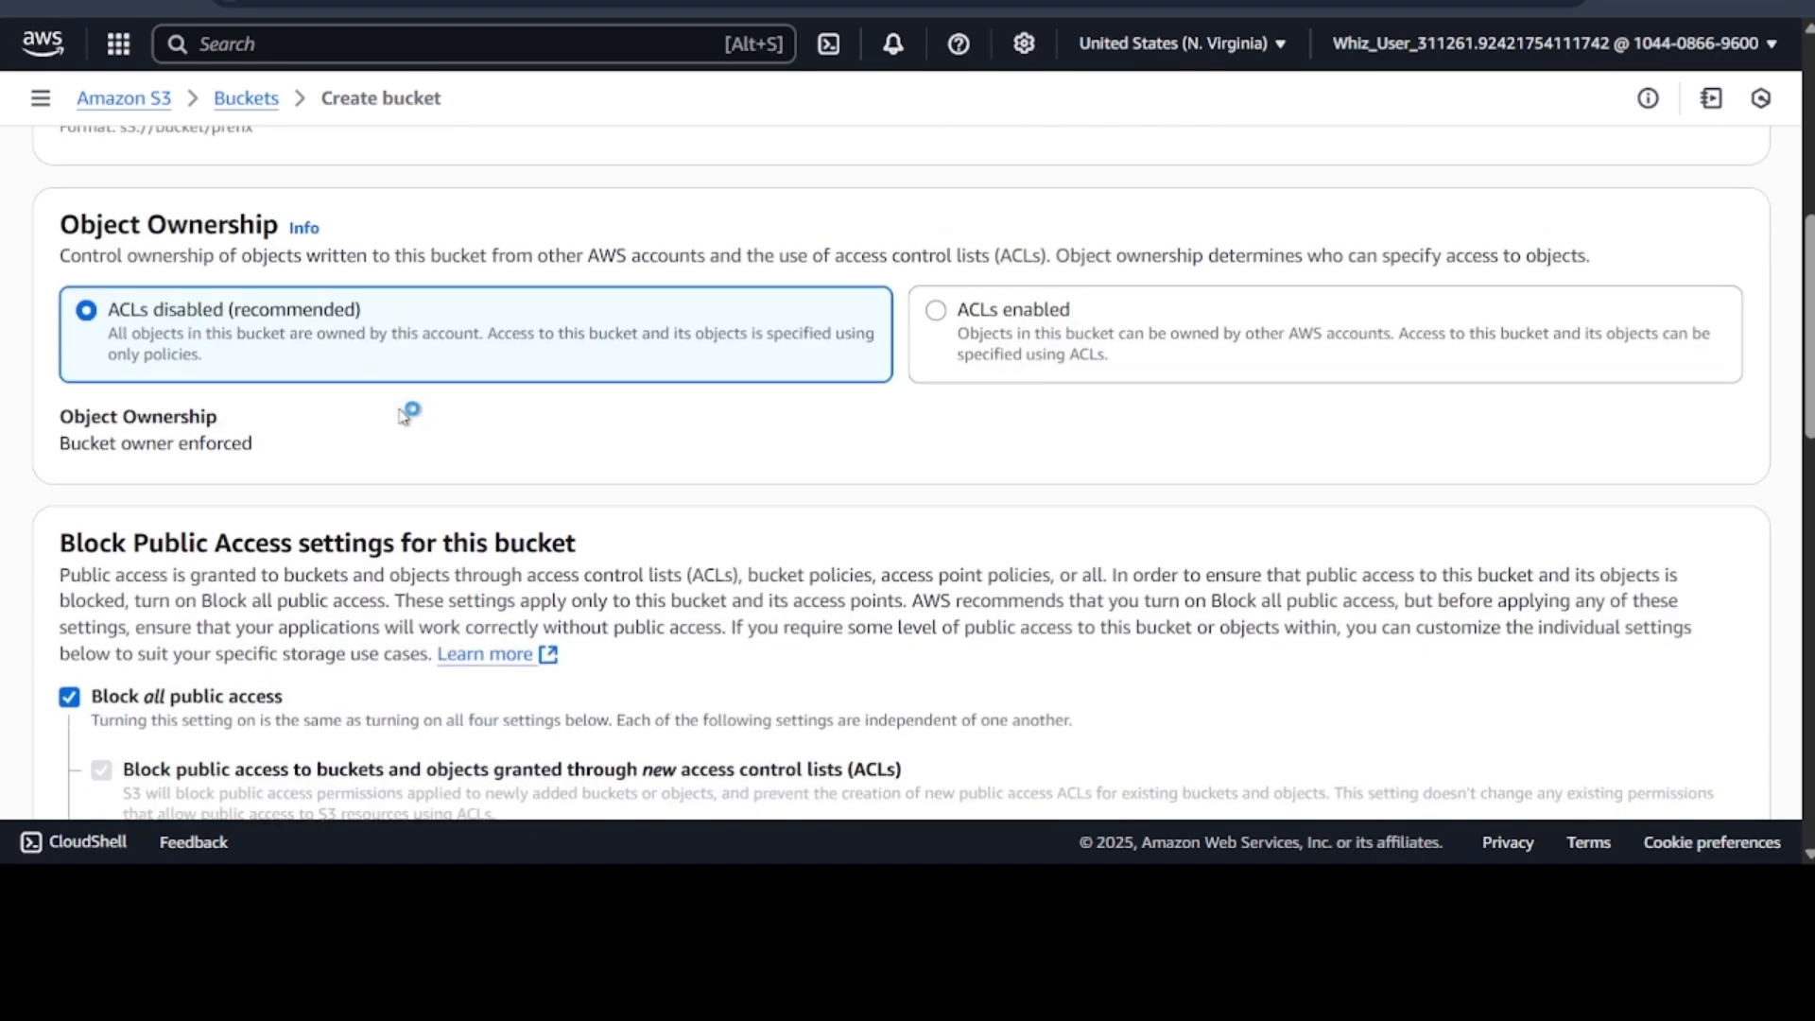
scroll(404, 417, down, 3)
scroll(243, 431, down, 6)
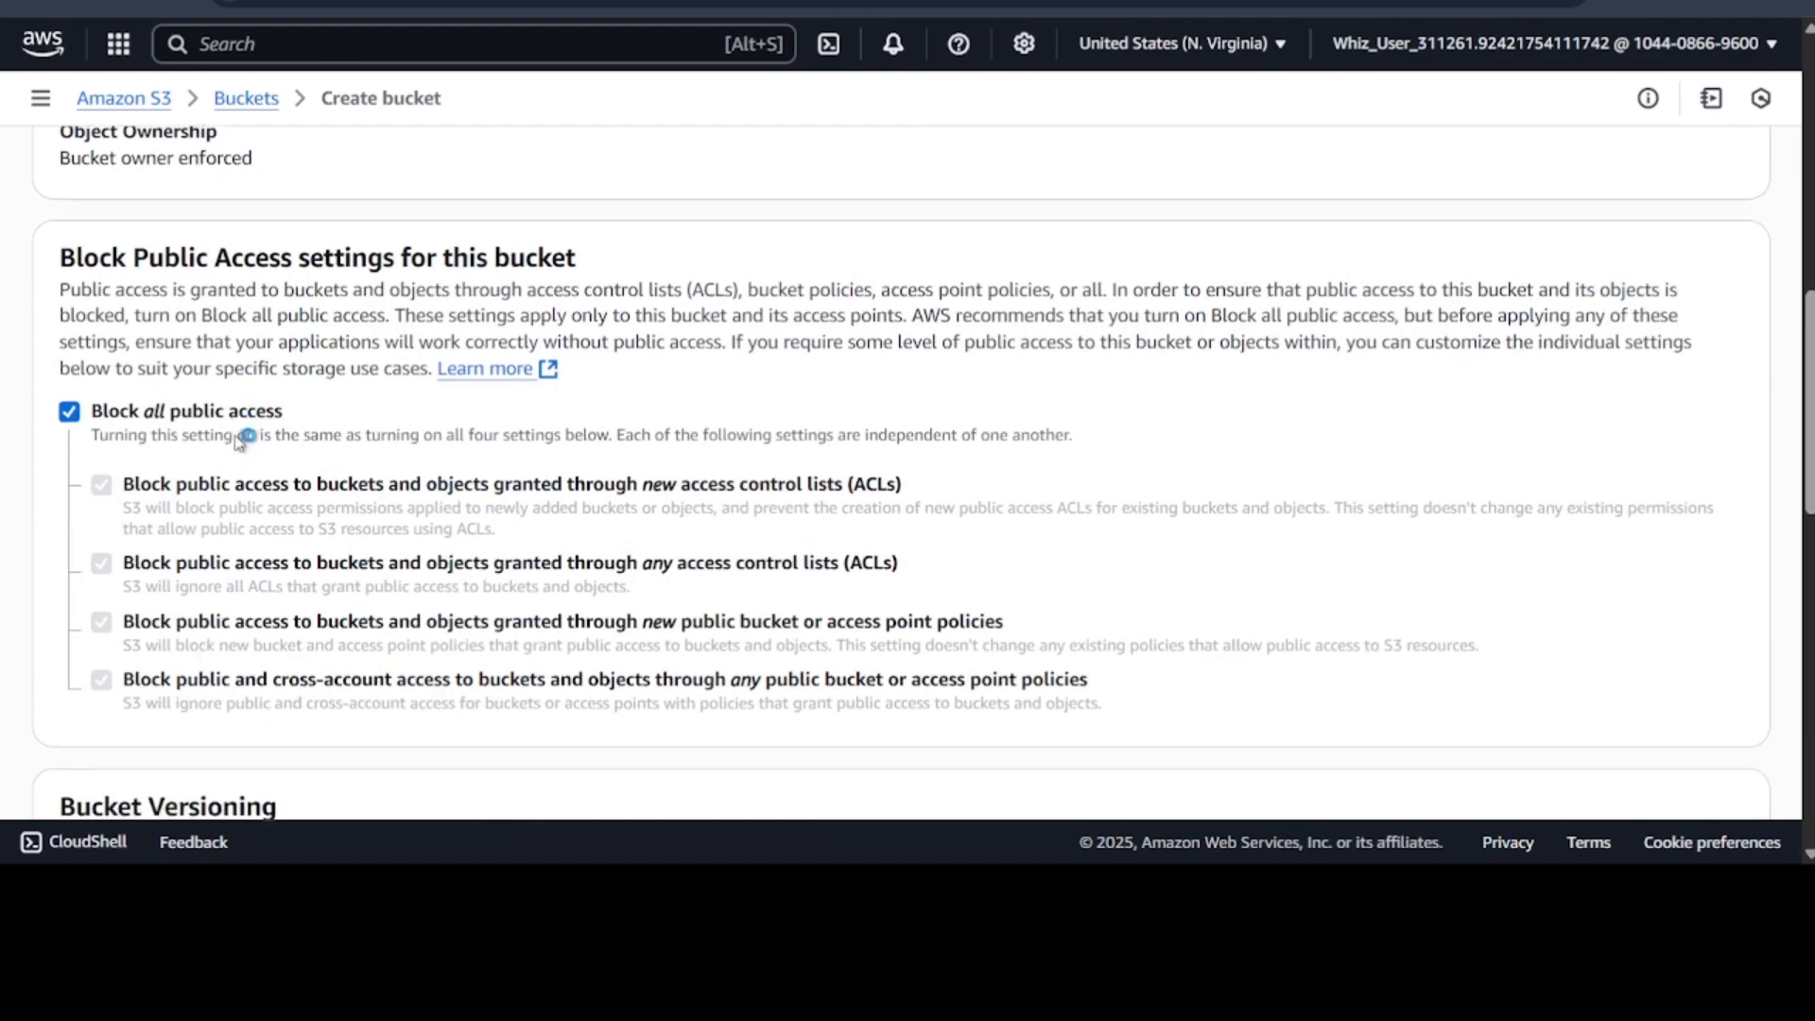
scroll(17, 473, down, 8)
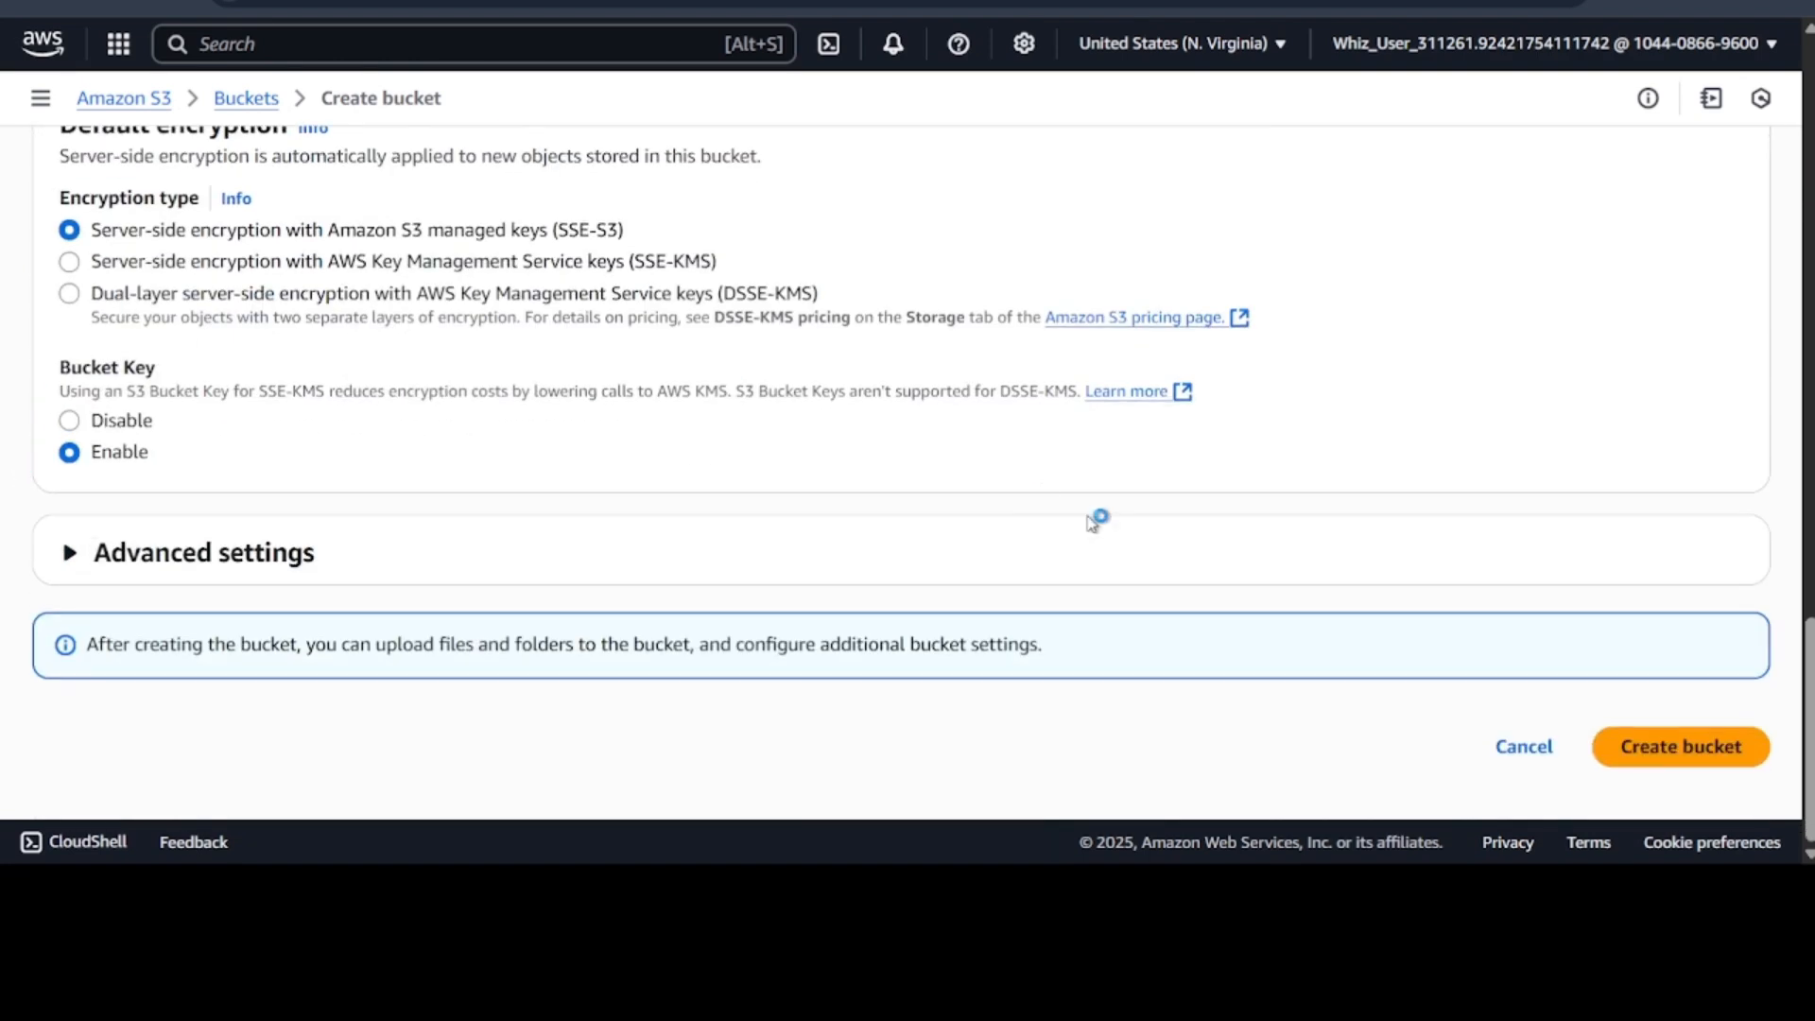
click(1711, 763)
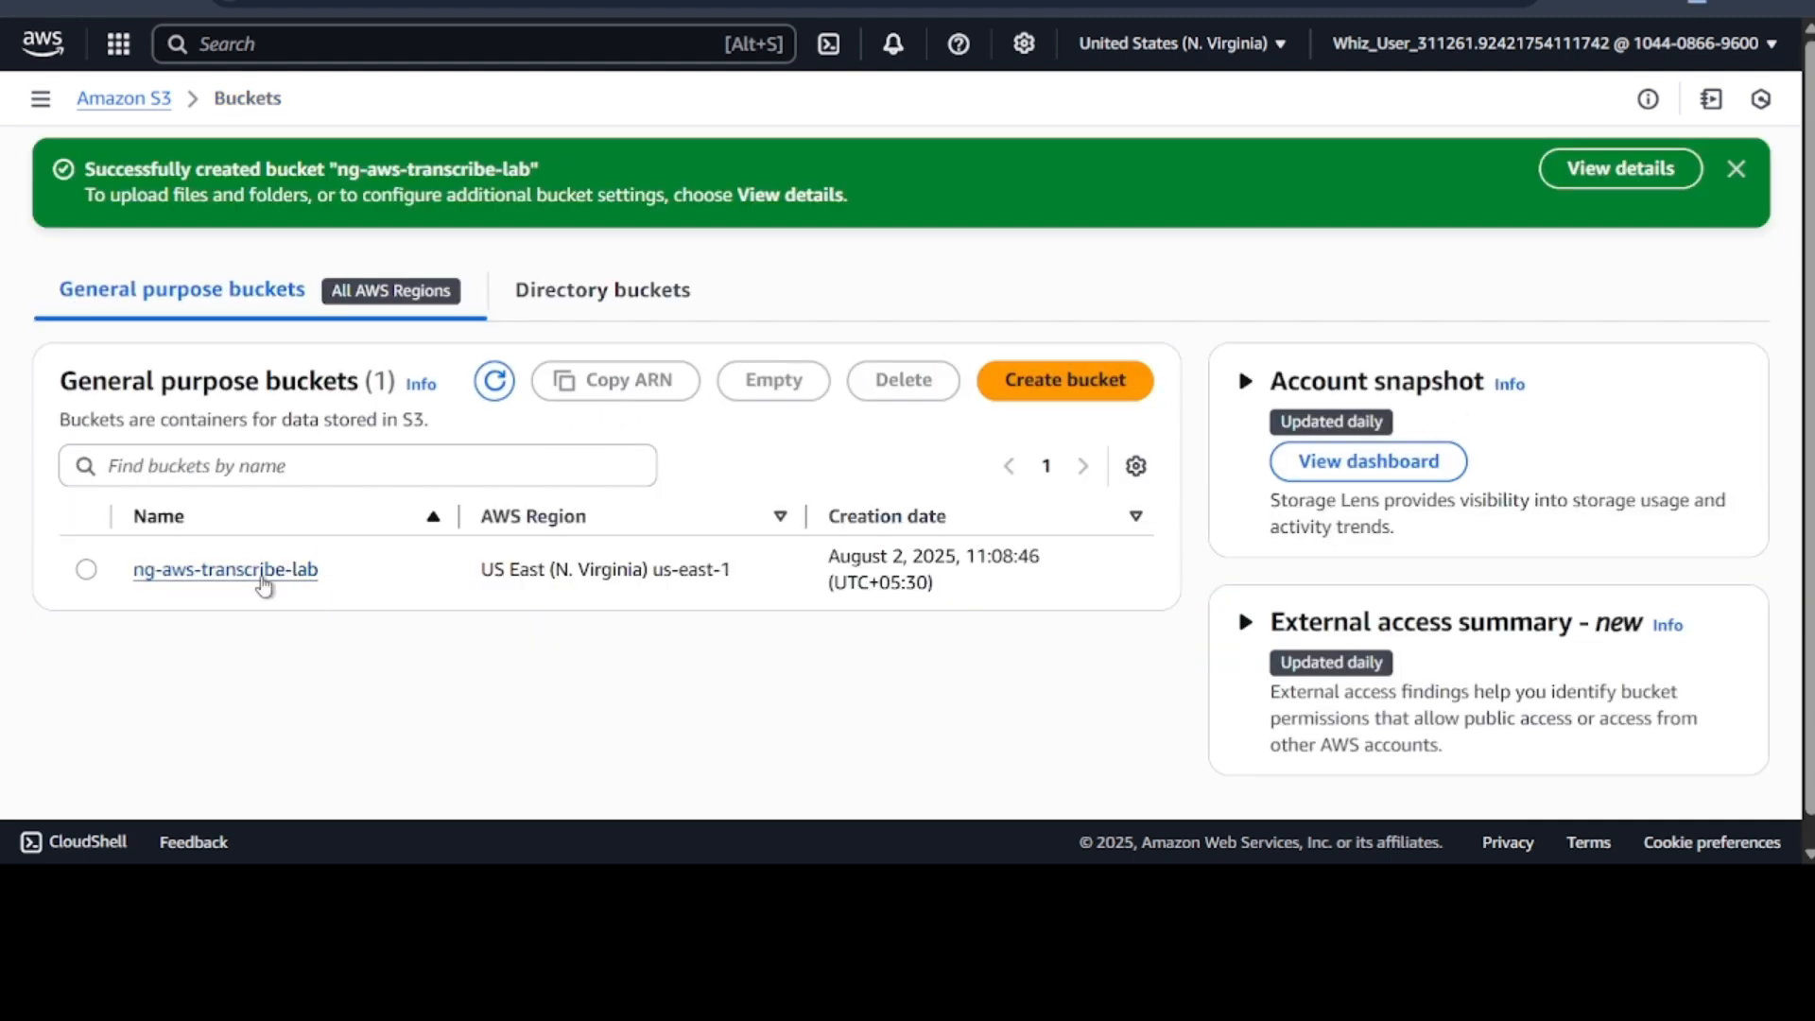
Upload the file audio.mp3 to the ng-aws-transcribe-lab bucket
click(182, 578)
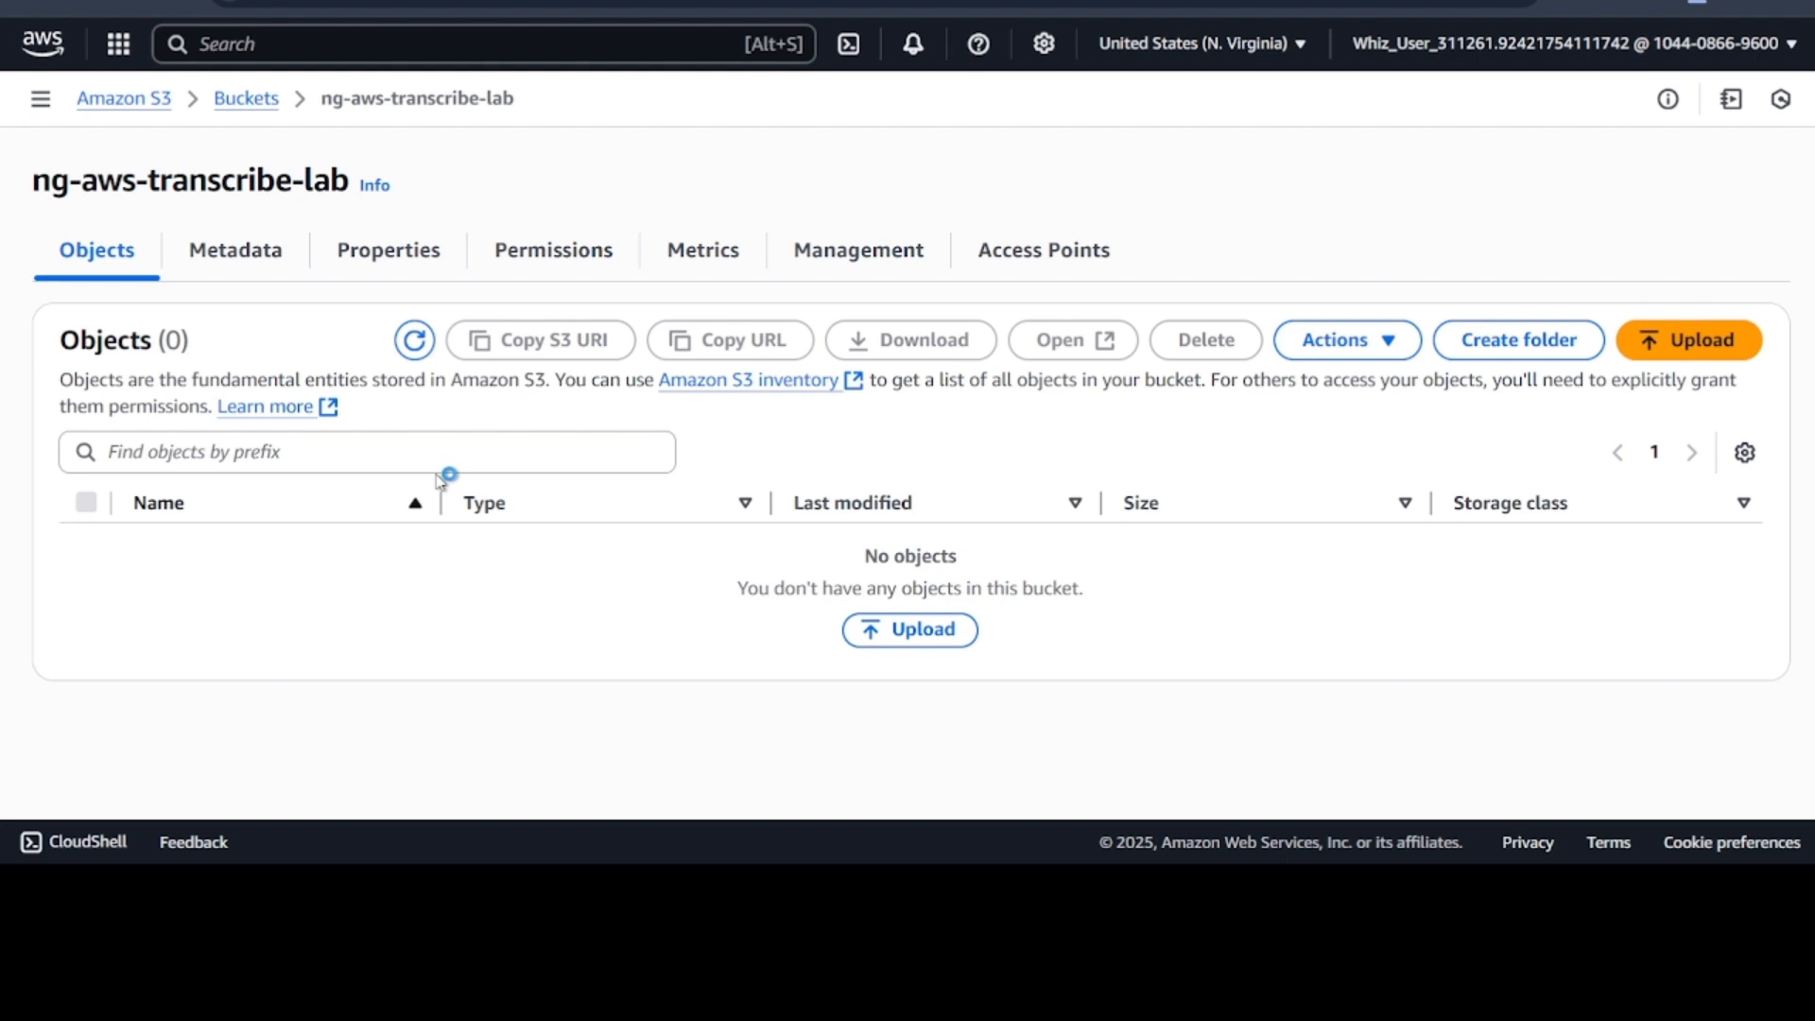
click(1697, 346)
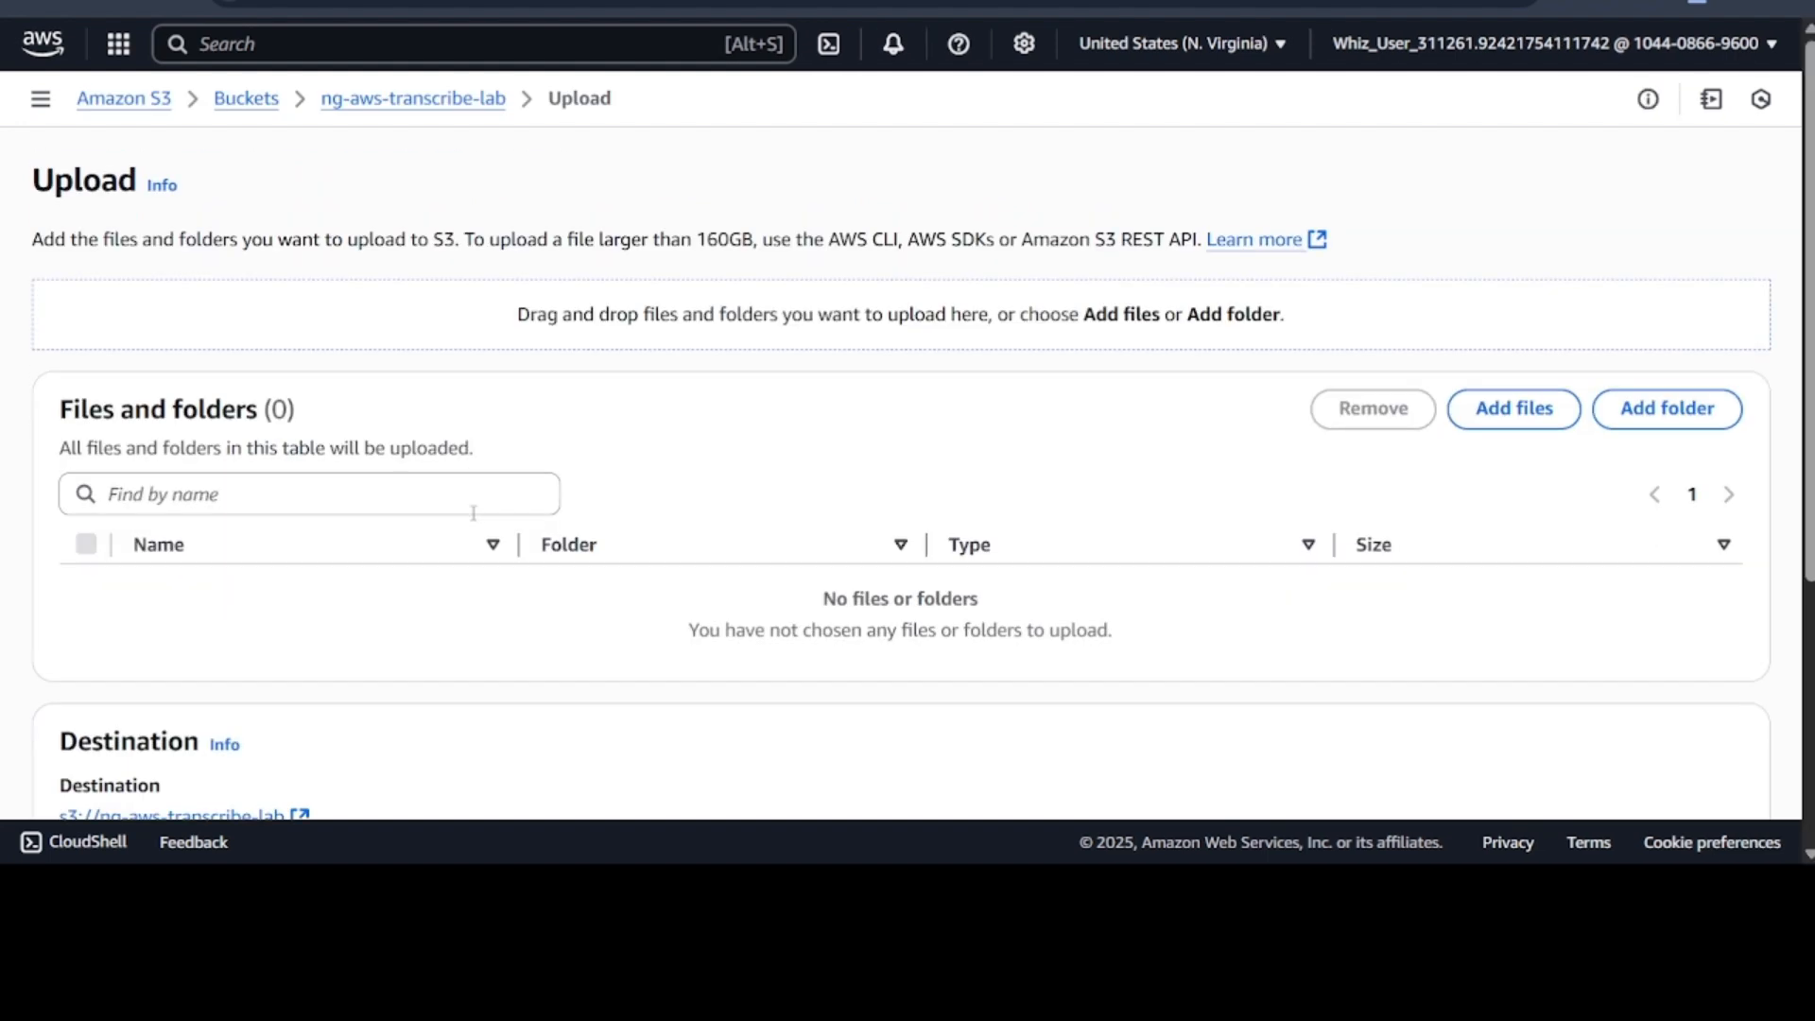
scroll(384, 579, down, 2)
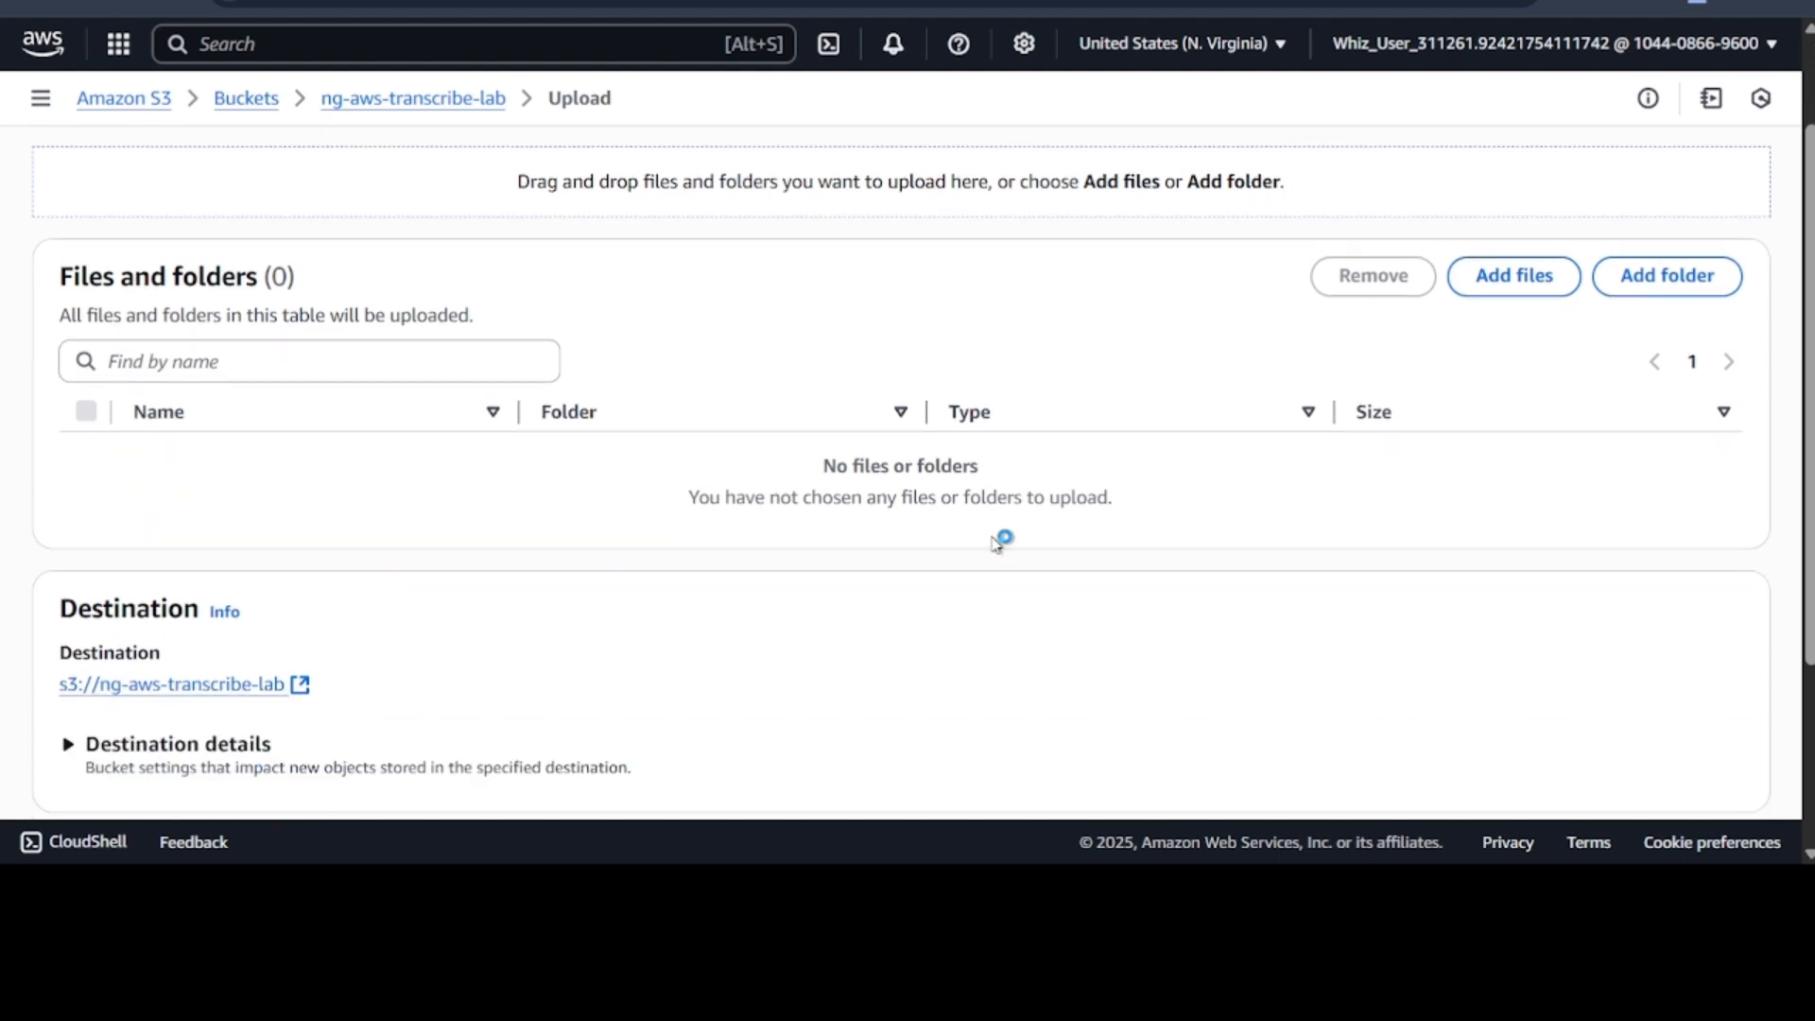
click(1503, 282)
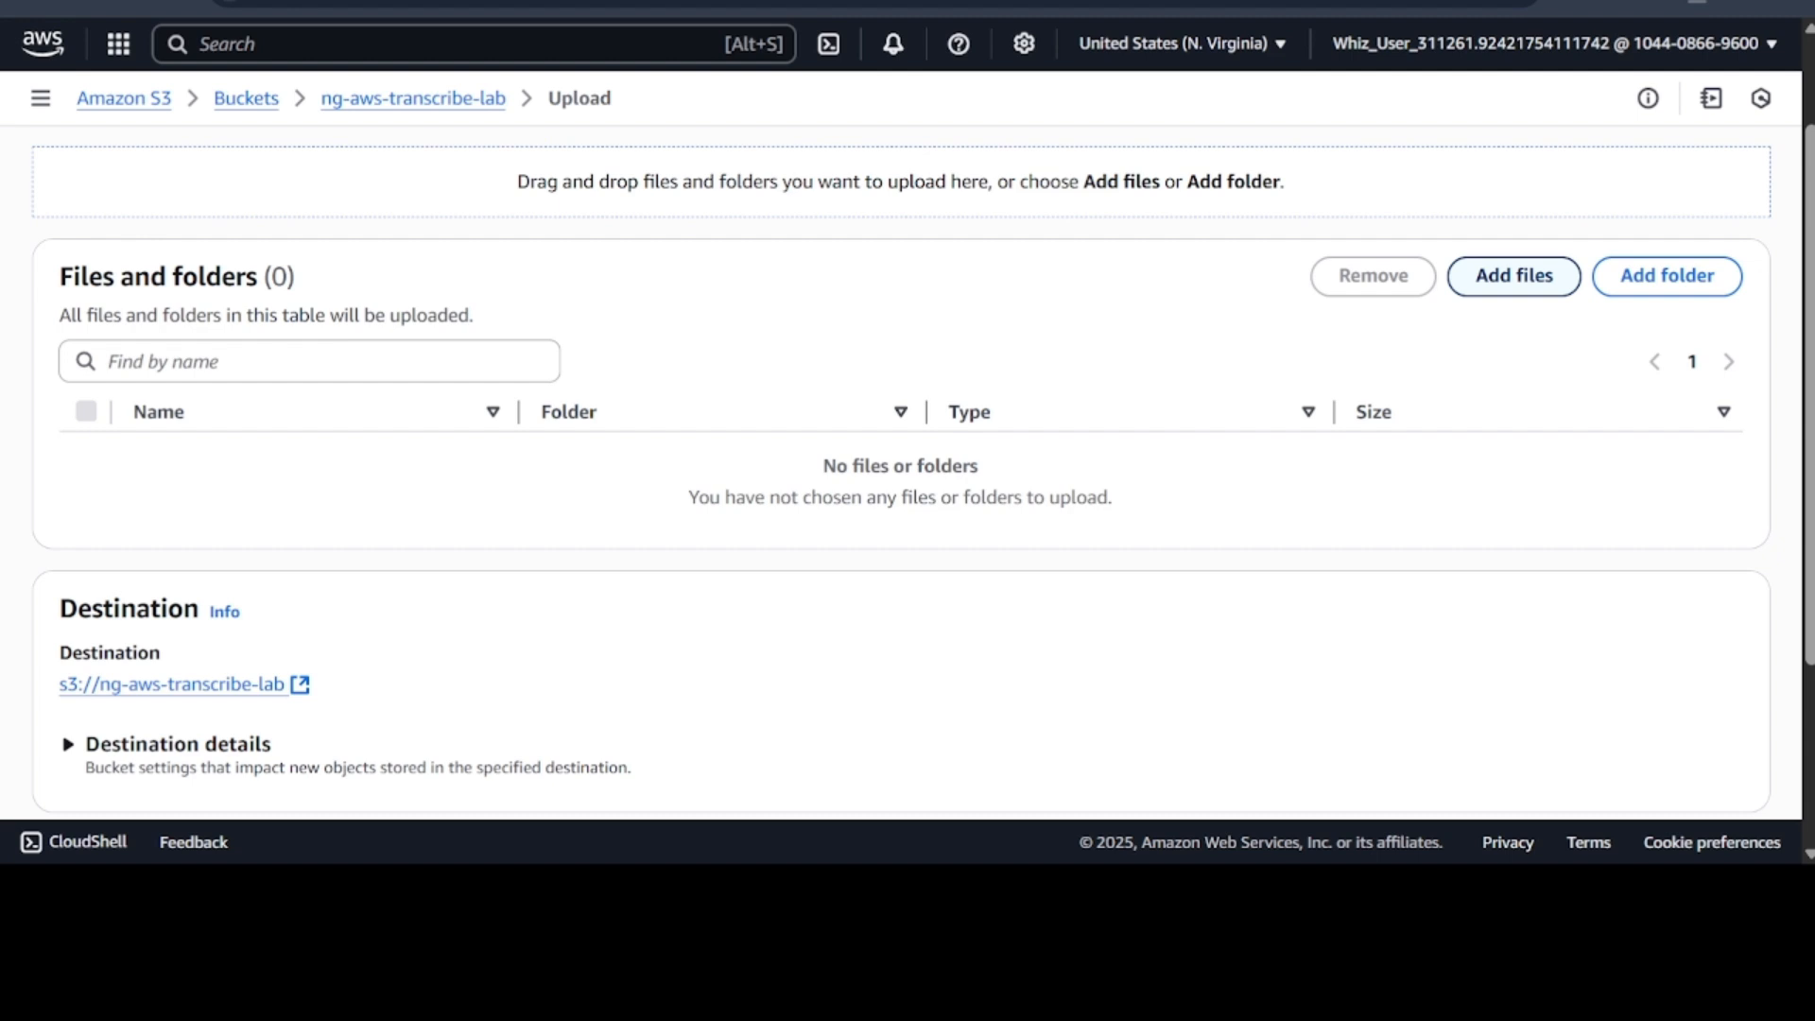
click(587, 518)
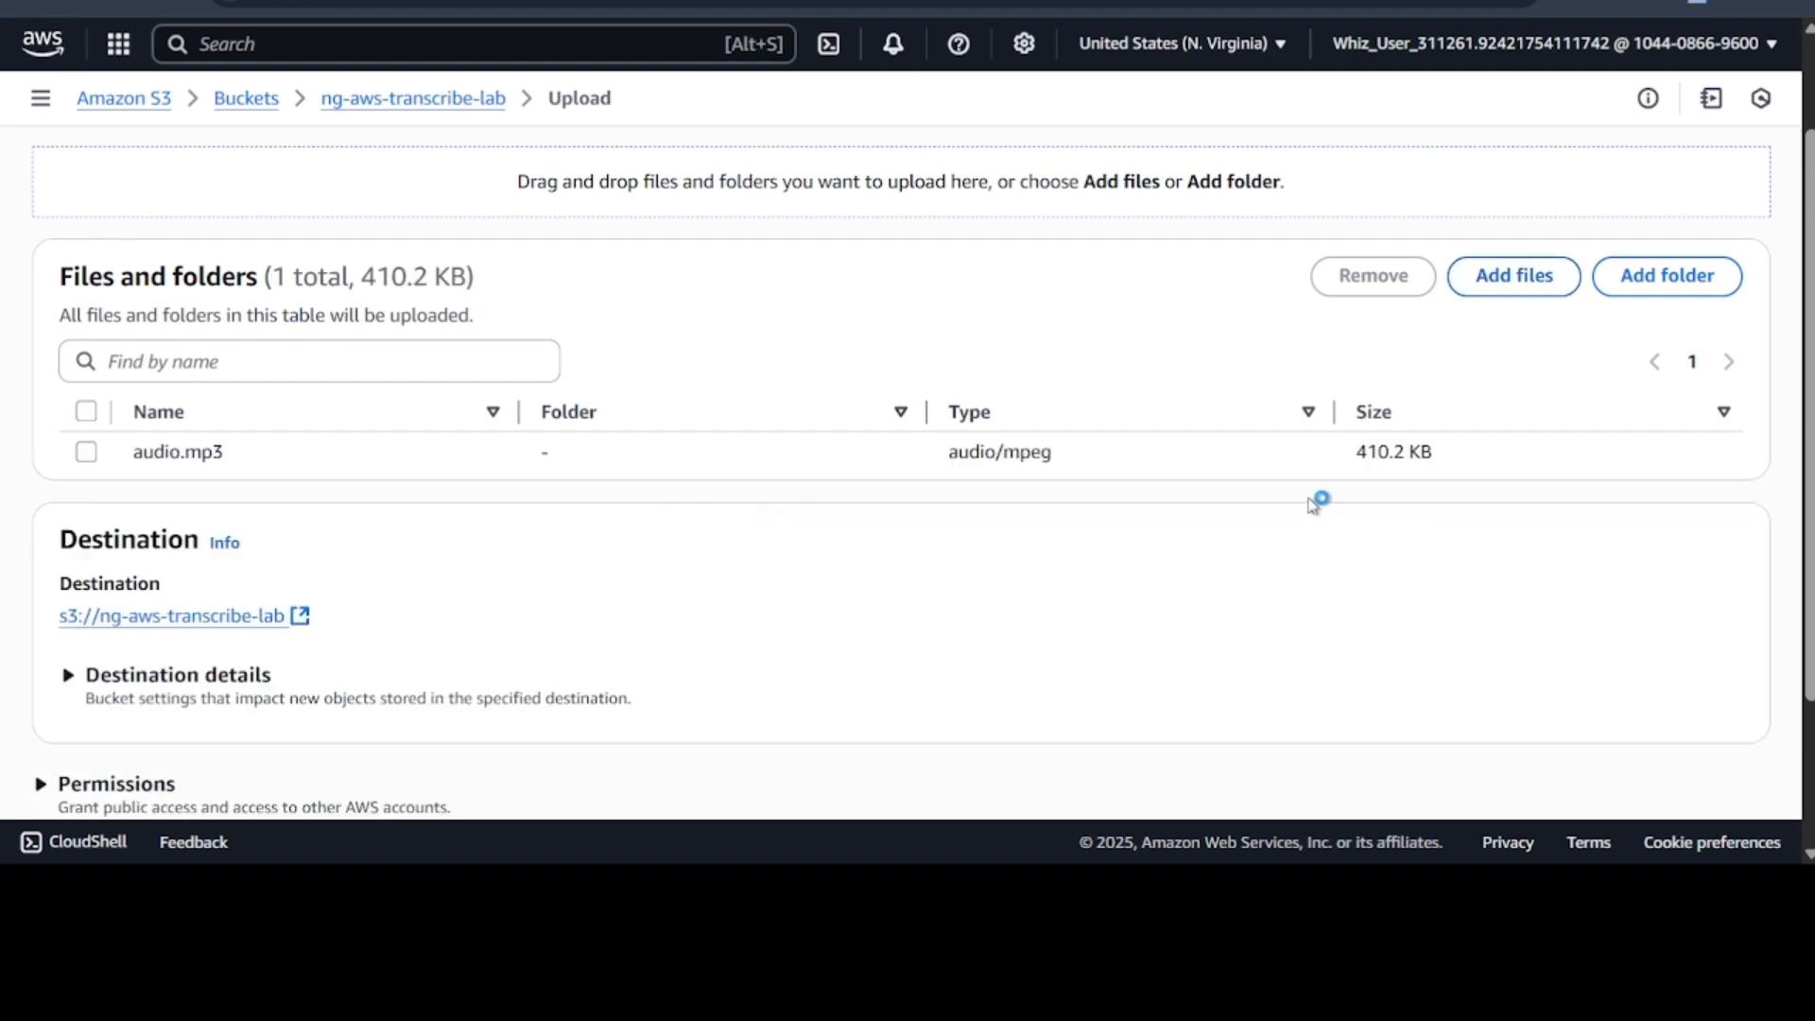
scroll(1314, 504, down, 3)
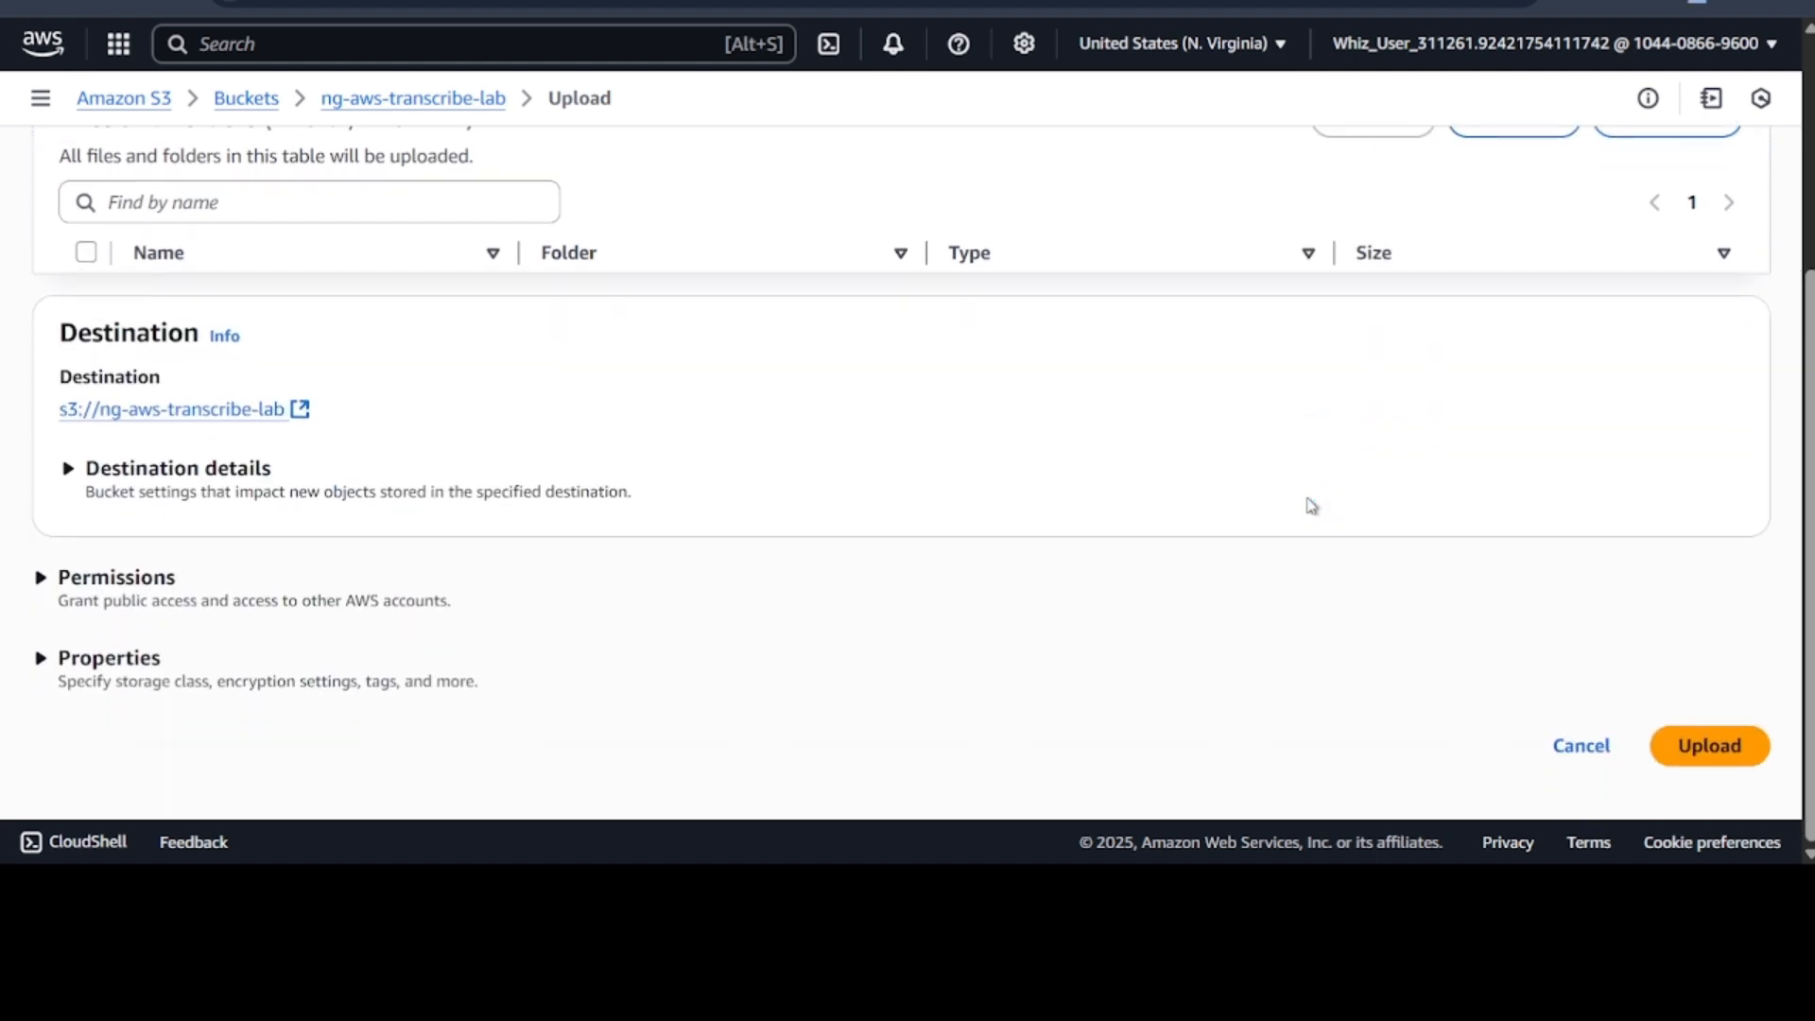
click(1674, 744)
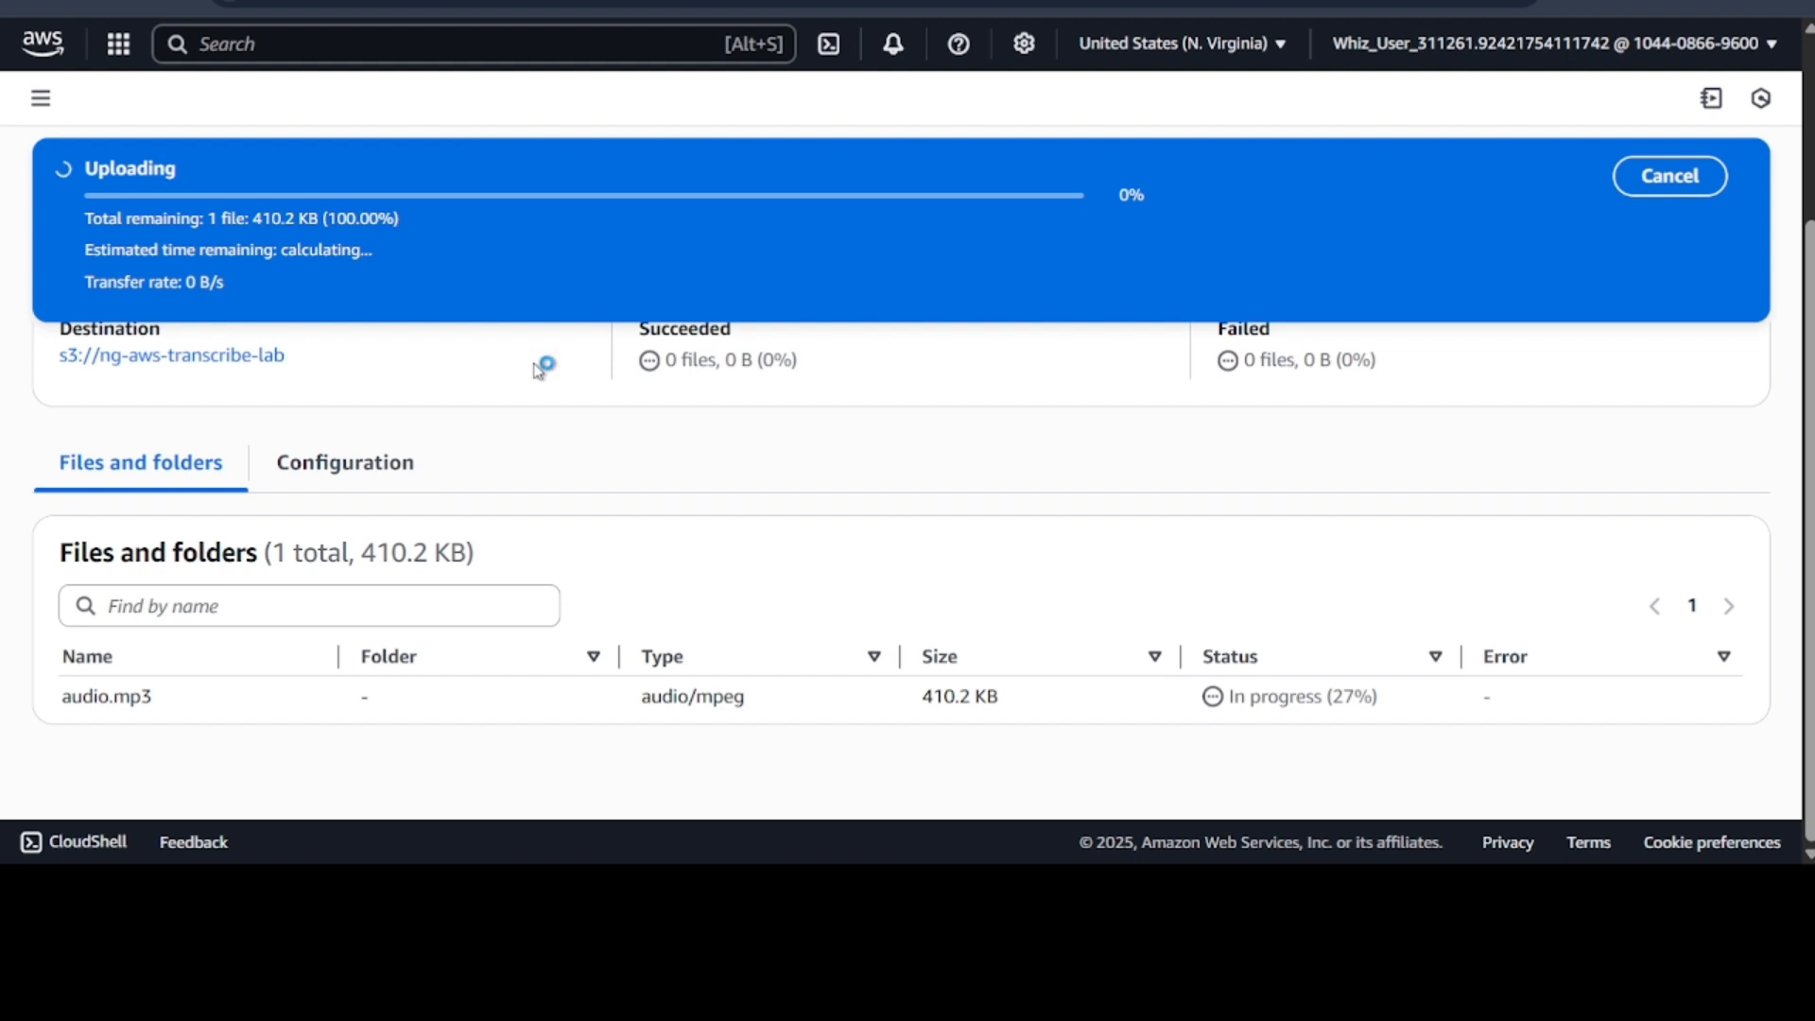
Search the AWS services for Transcribe and open Amazon Transcribe
click(326, 41)
text(transformers)
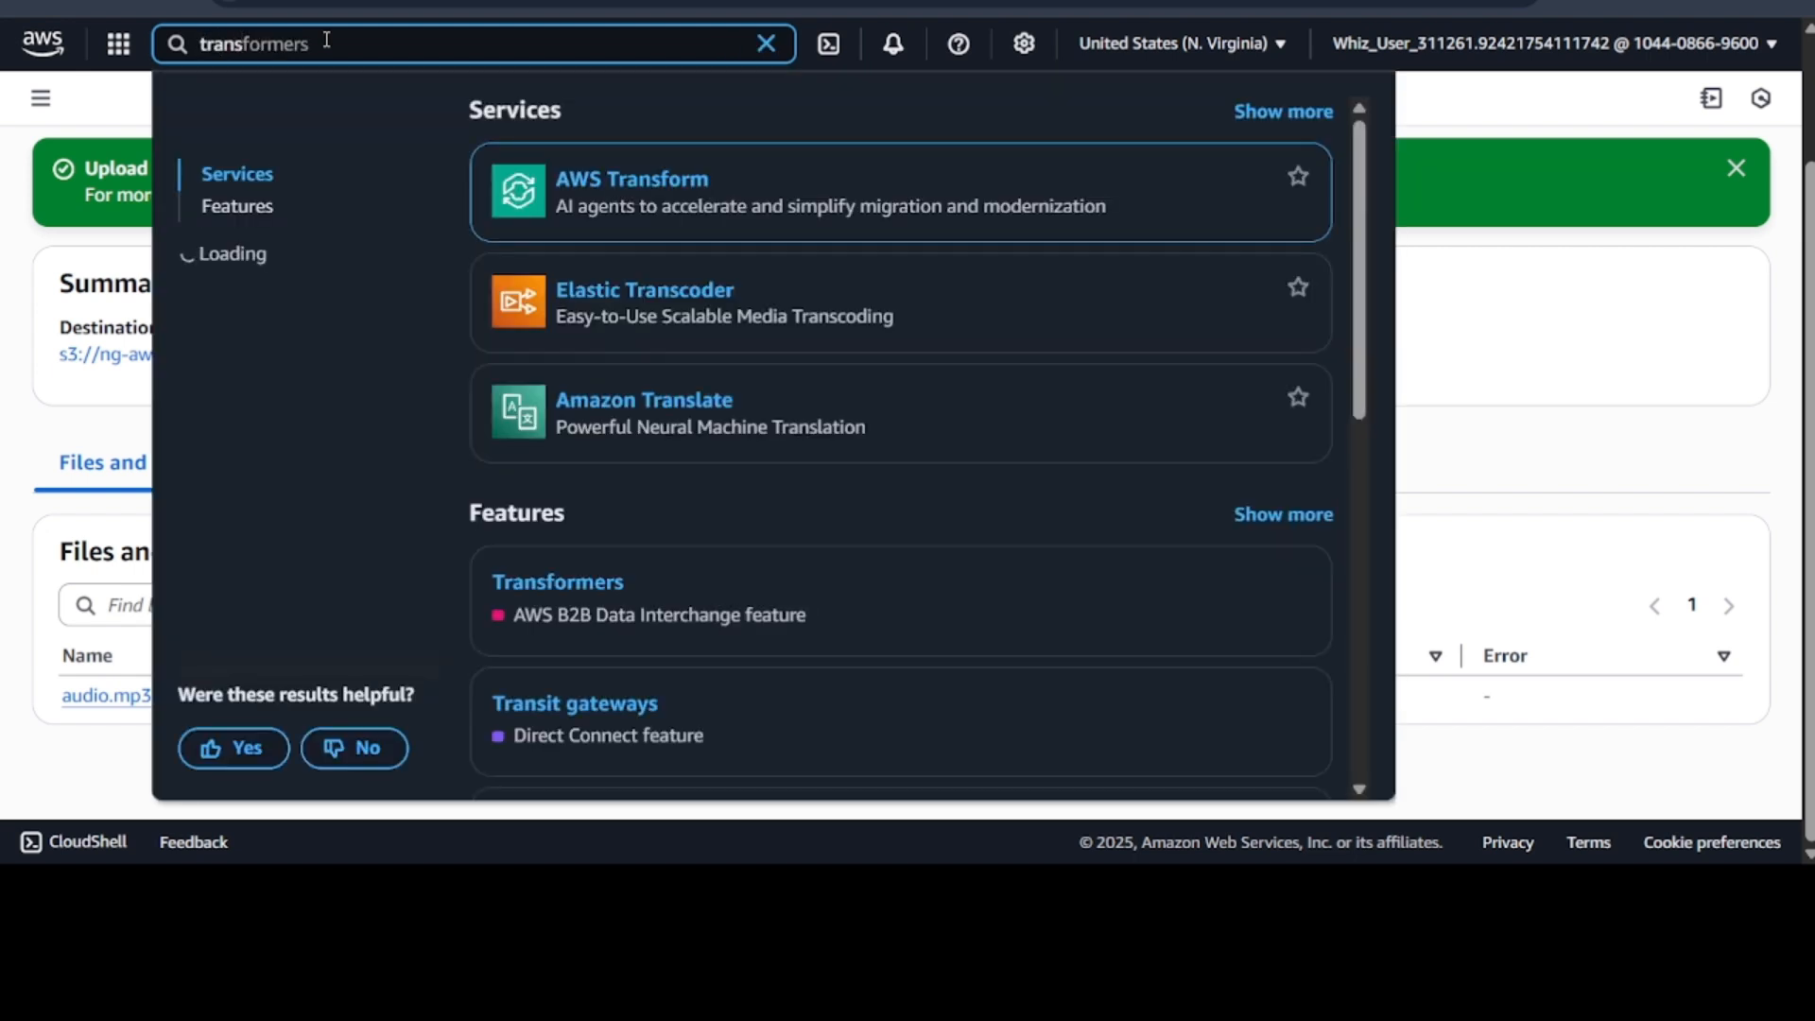
key(BackSpace)
key(BackSpace)
key(BackSpace)
key(BackSpace)
key(BackSpace)
key(BackSpace)
key(BackSpace)
text(code)
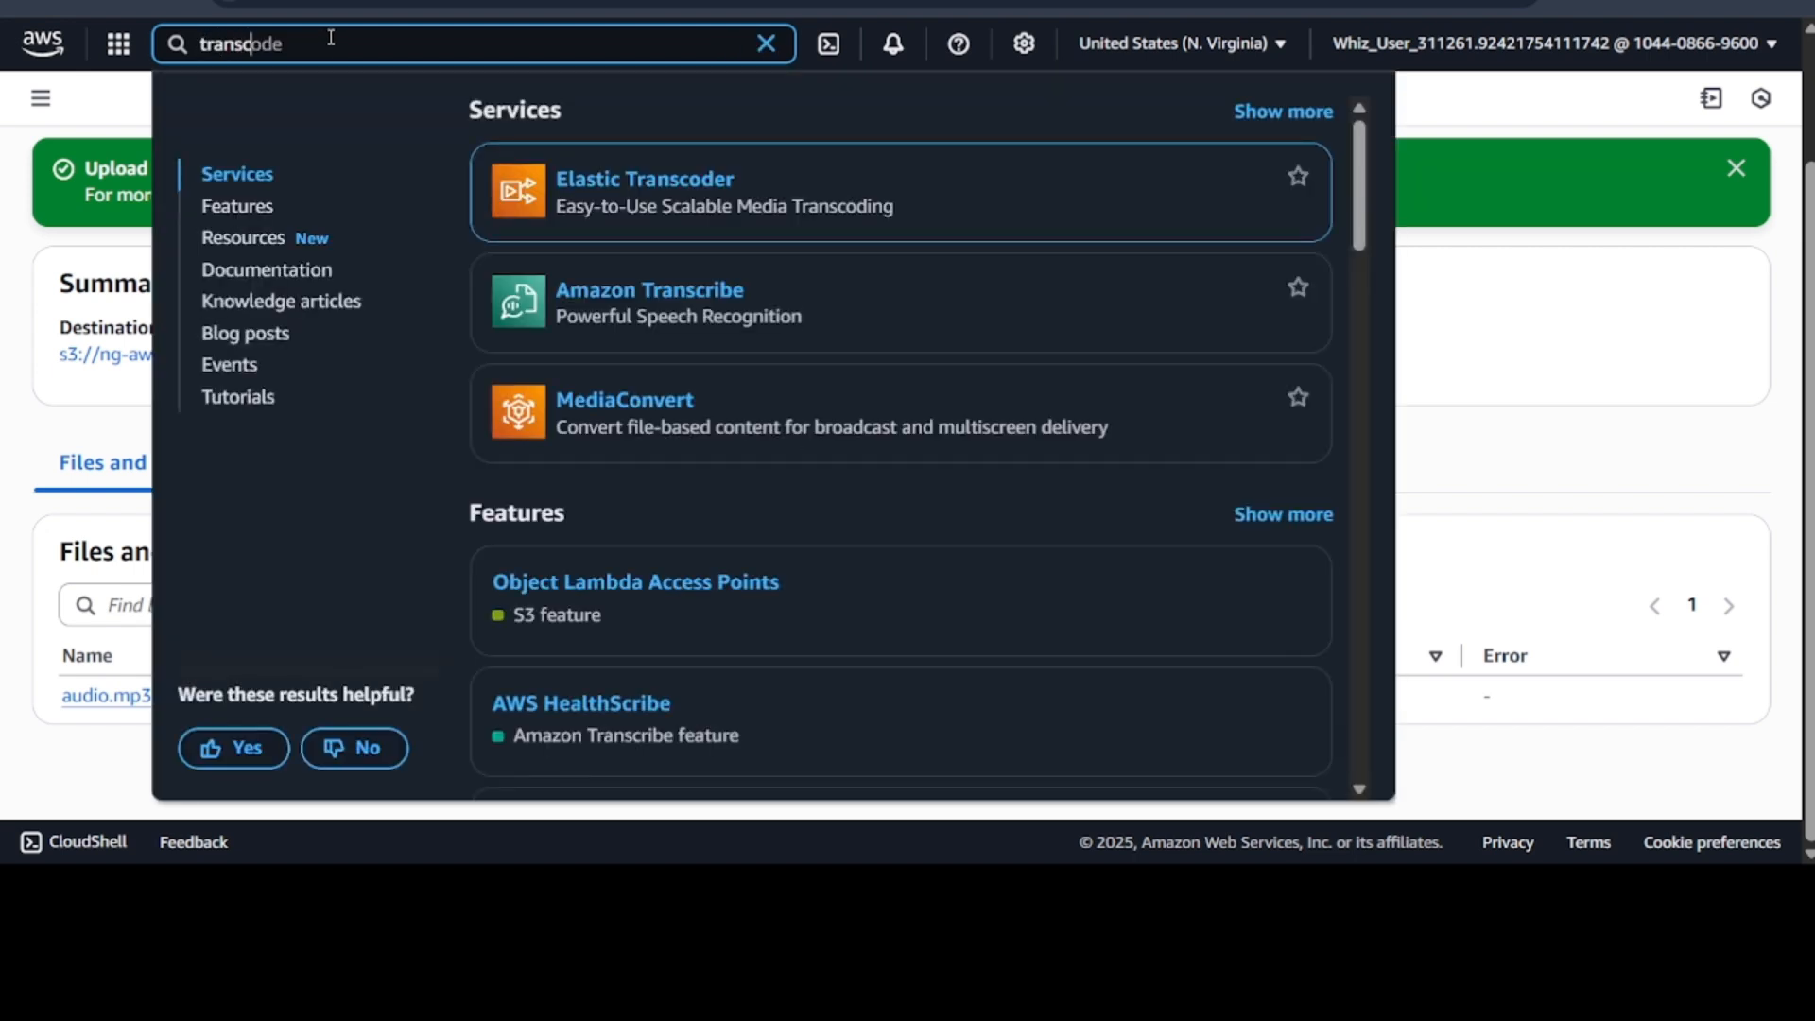
click(682, 302)
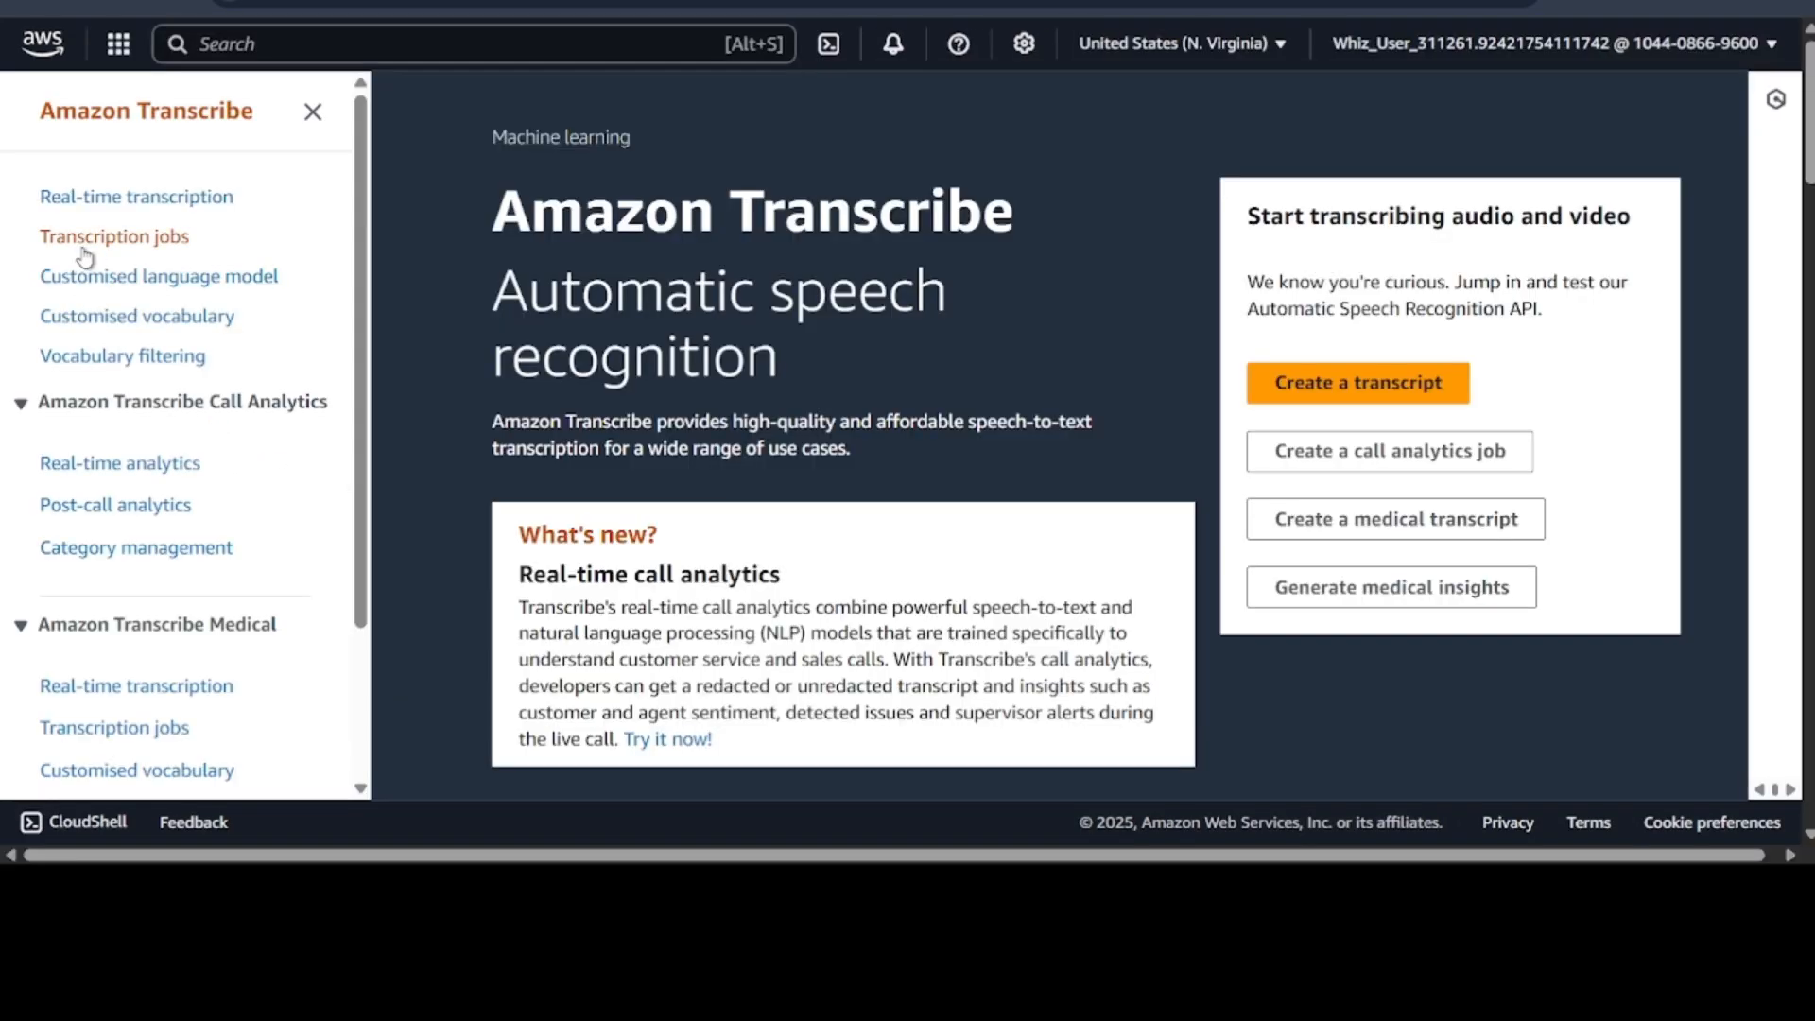
Start a new transcription job and name it MyTranscribeJon-Ng
click(84, 250)
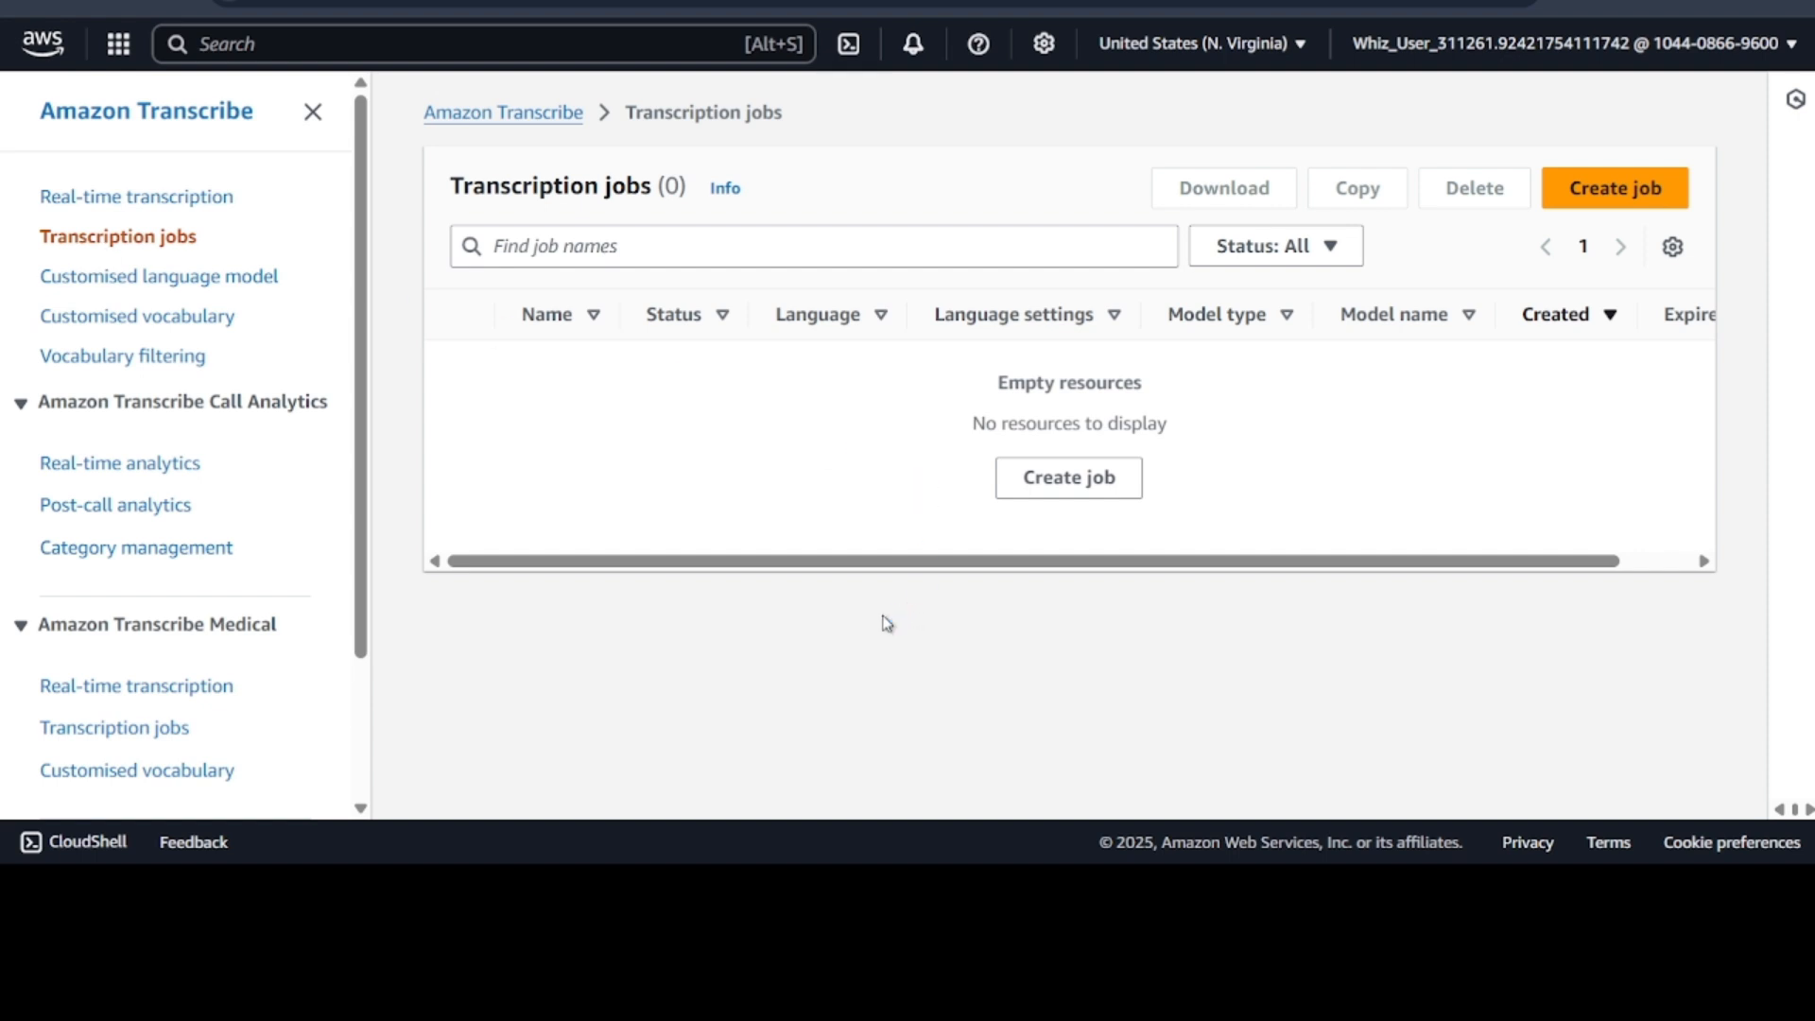
click(1645, 206)
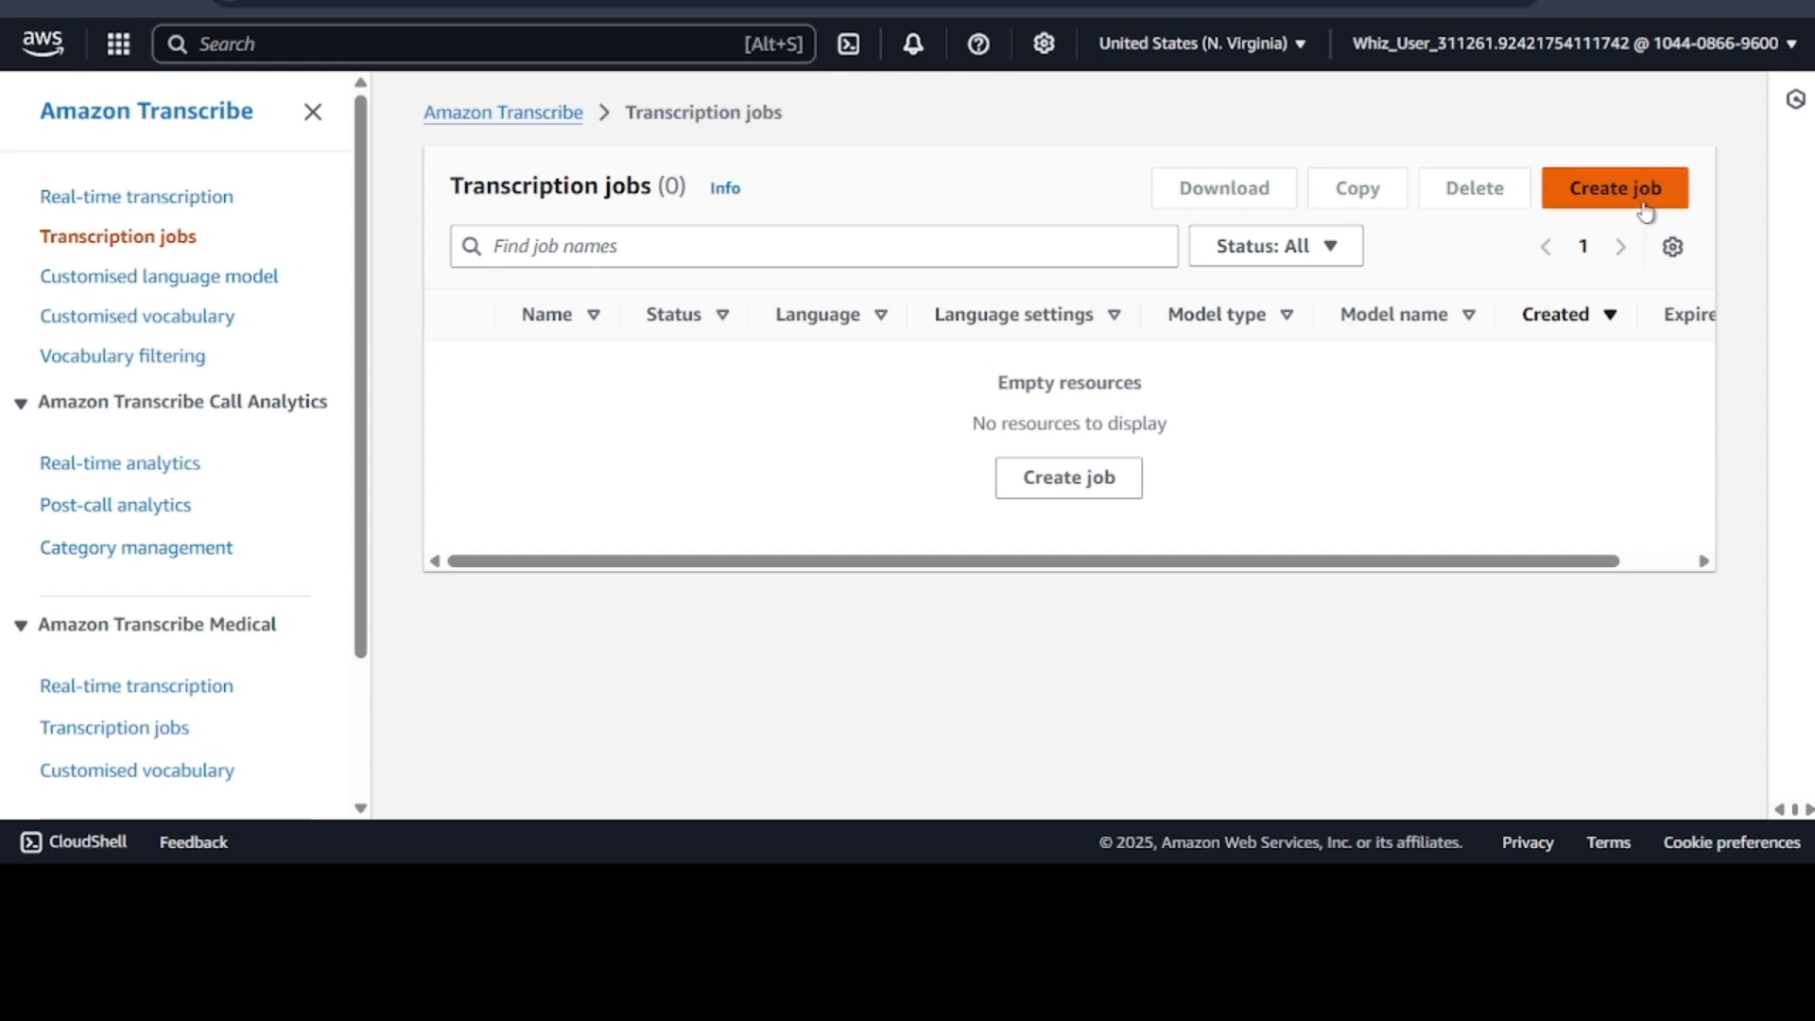
scroll(863, 478, down, 2)
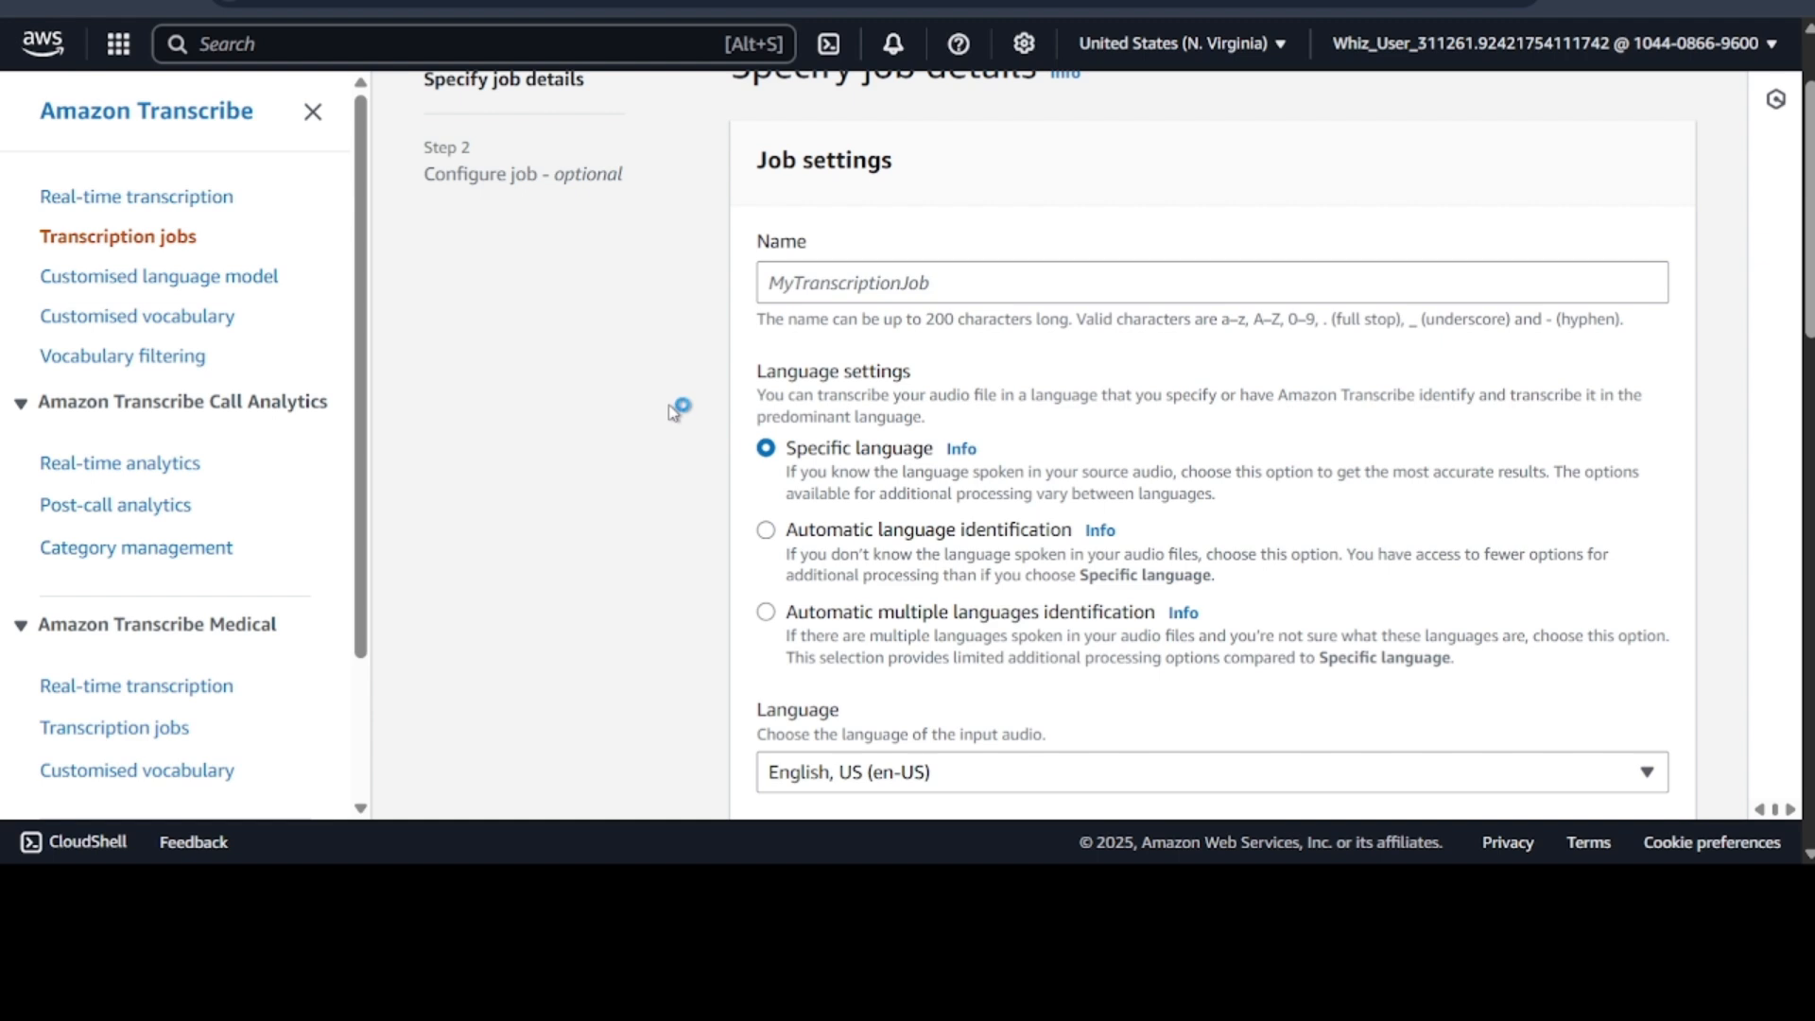
click(816, 286)
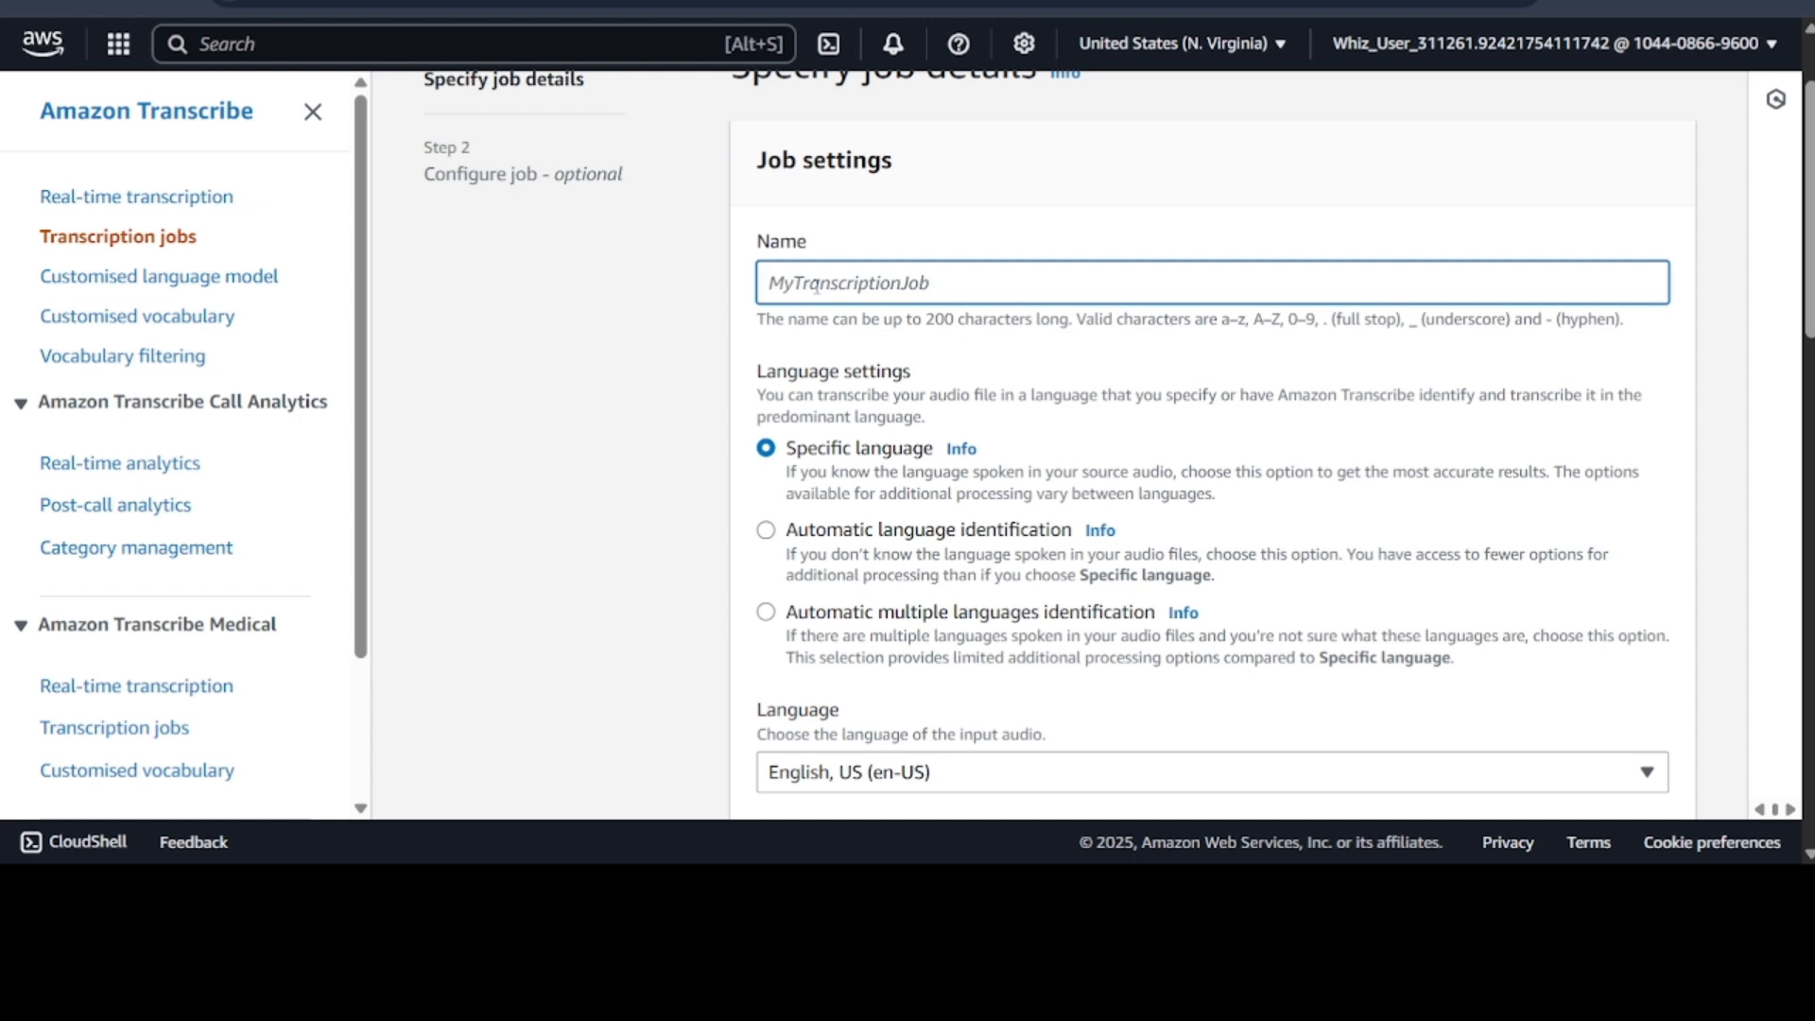
text(MyTranscribeJon-)
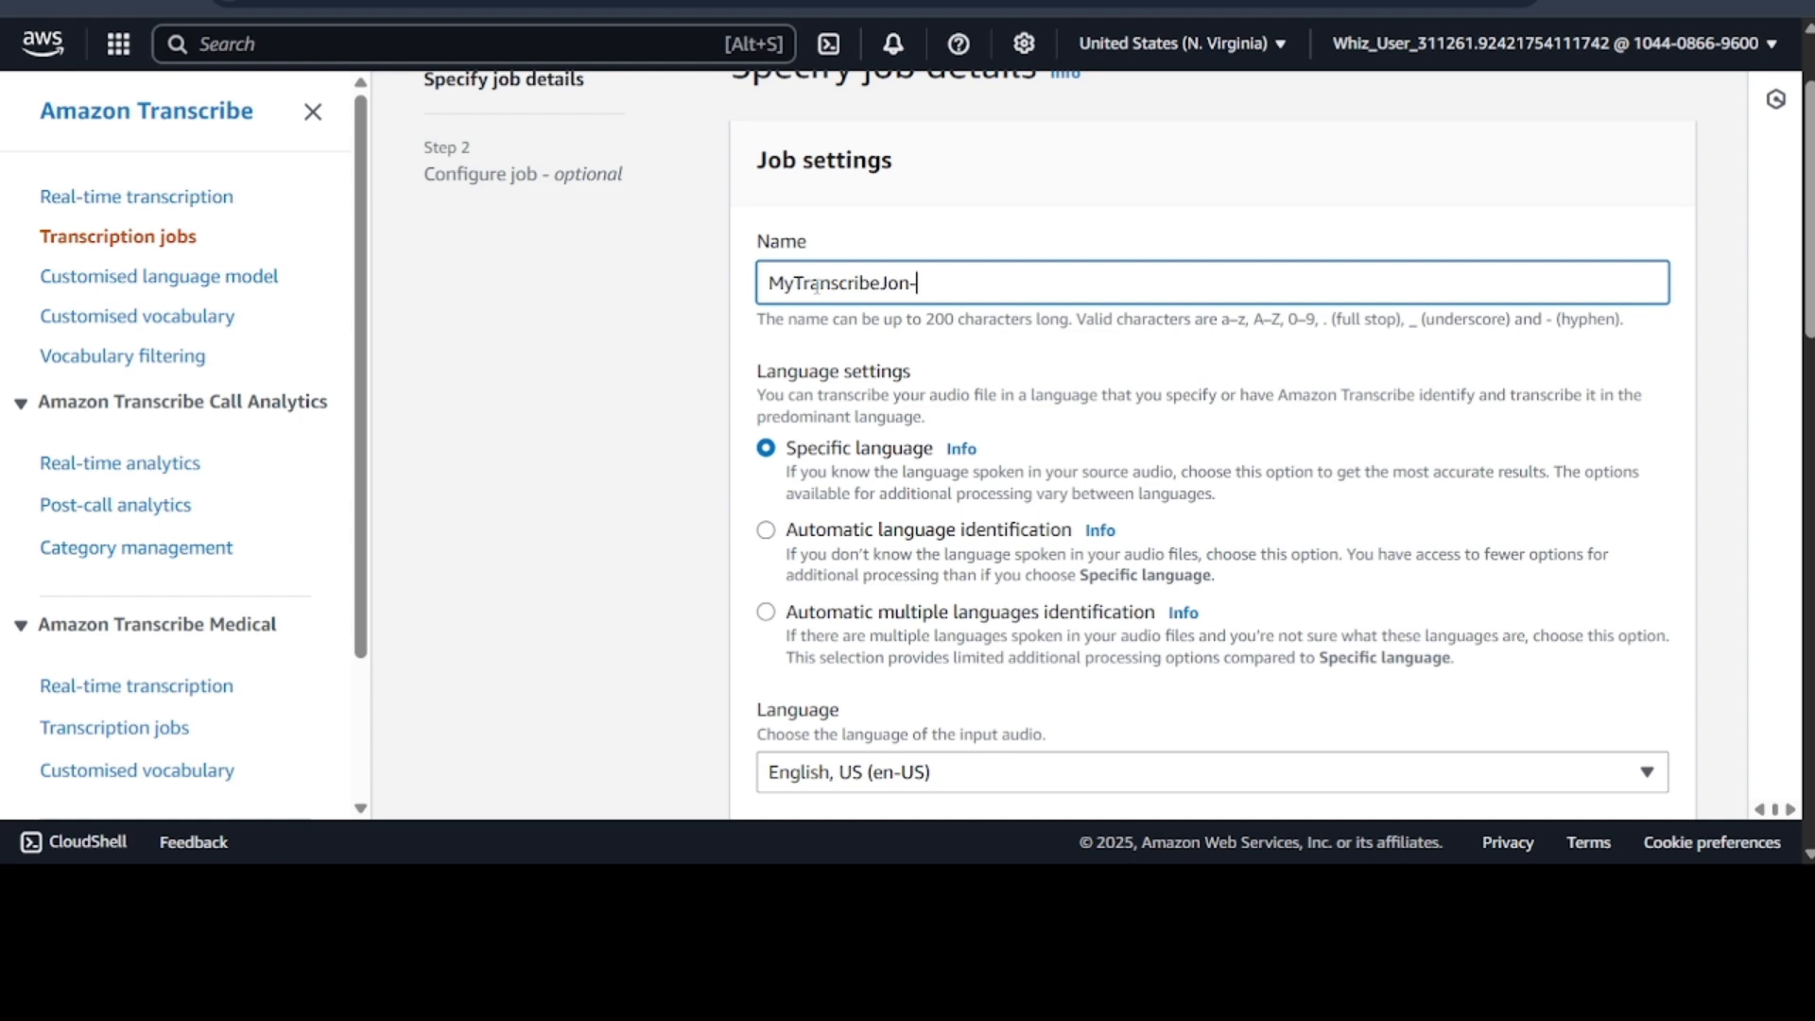
text(Ng)
scroll(899, 393, down, 1)
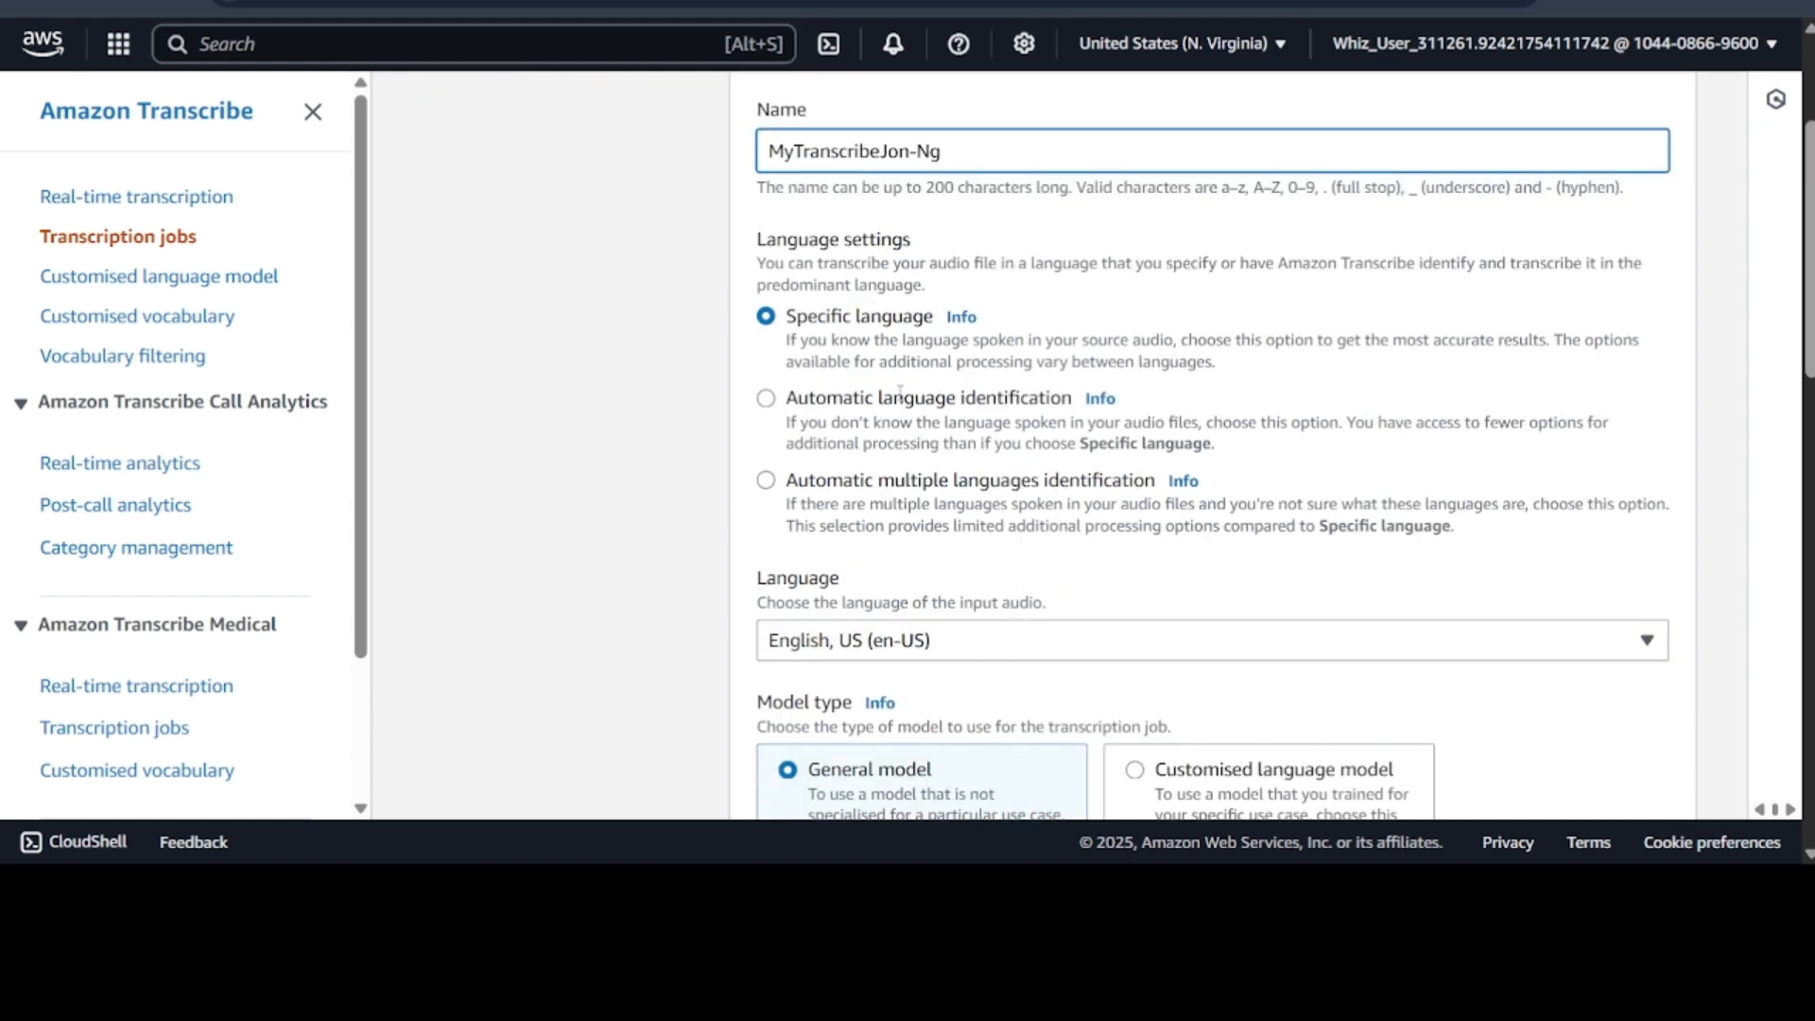
click(911, 151)
Set the job's input file to audio.mp3 from the ng-aws-transcribe-lab bucket
scroll(1166, 383, down, 3)
scroll(1158, 386, down, 4)
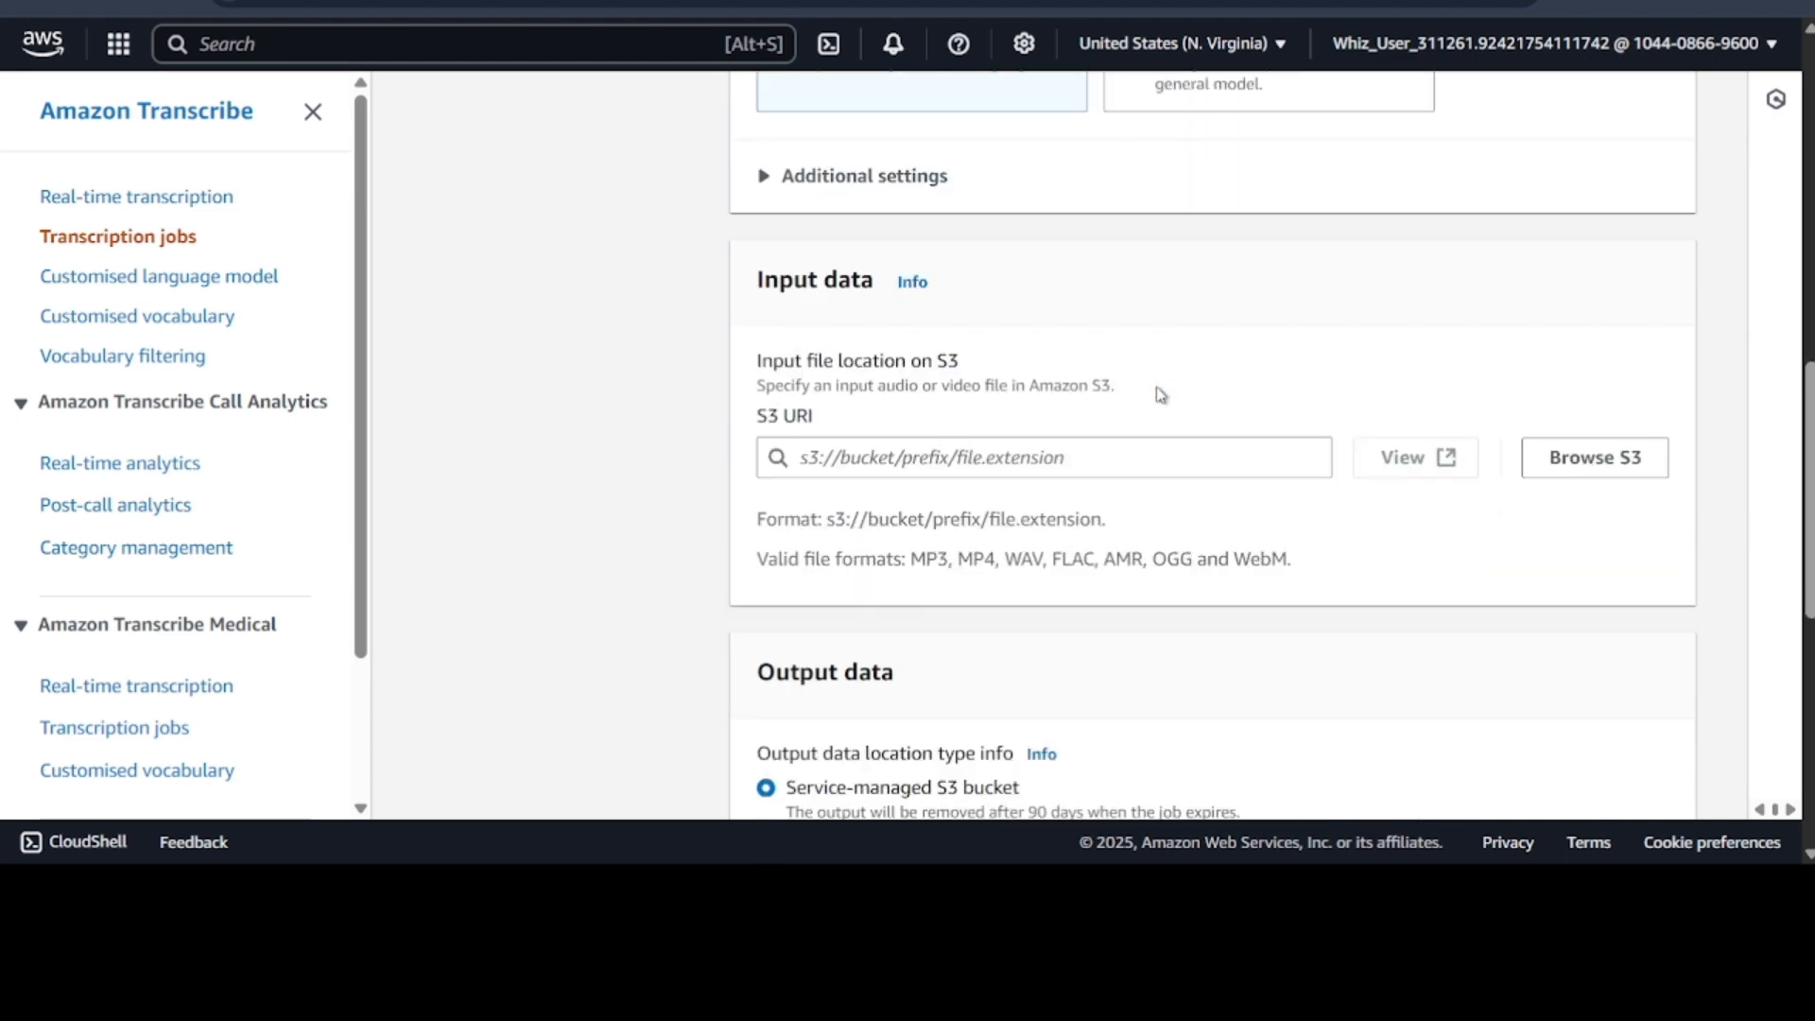
scroll(1161, 390, up, 1)
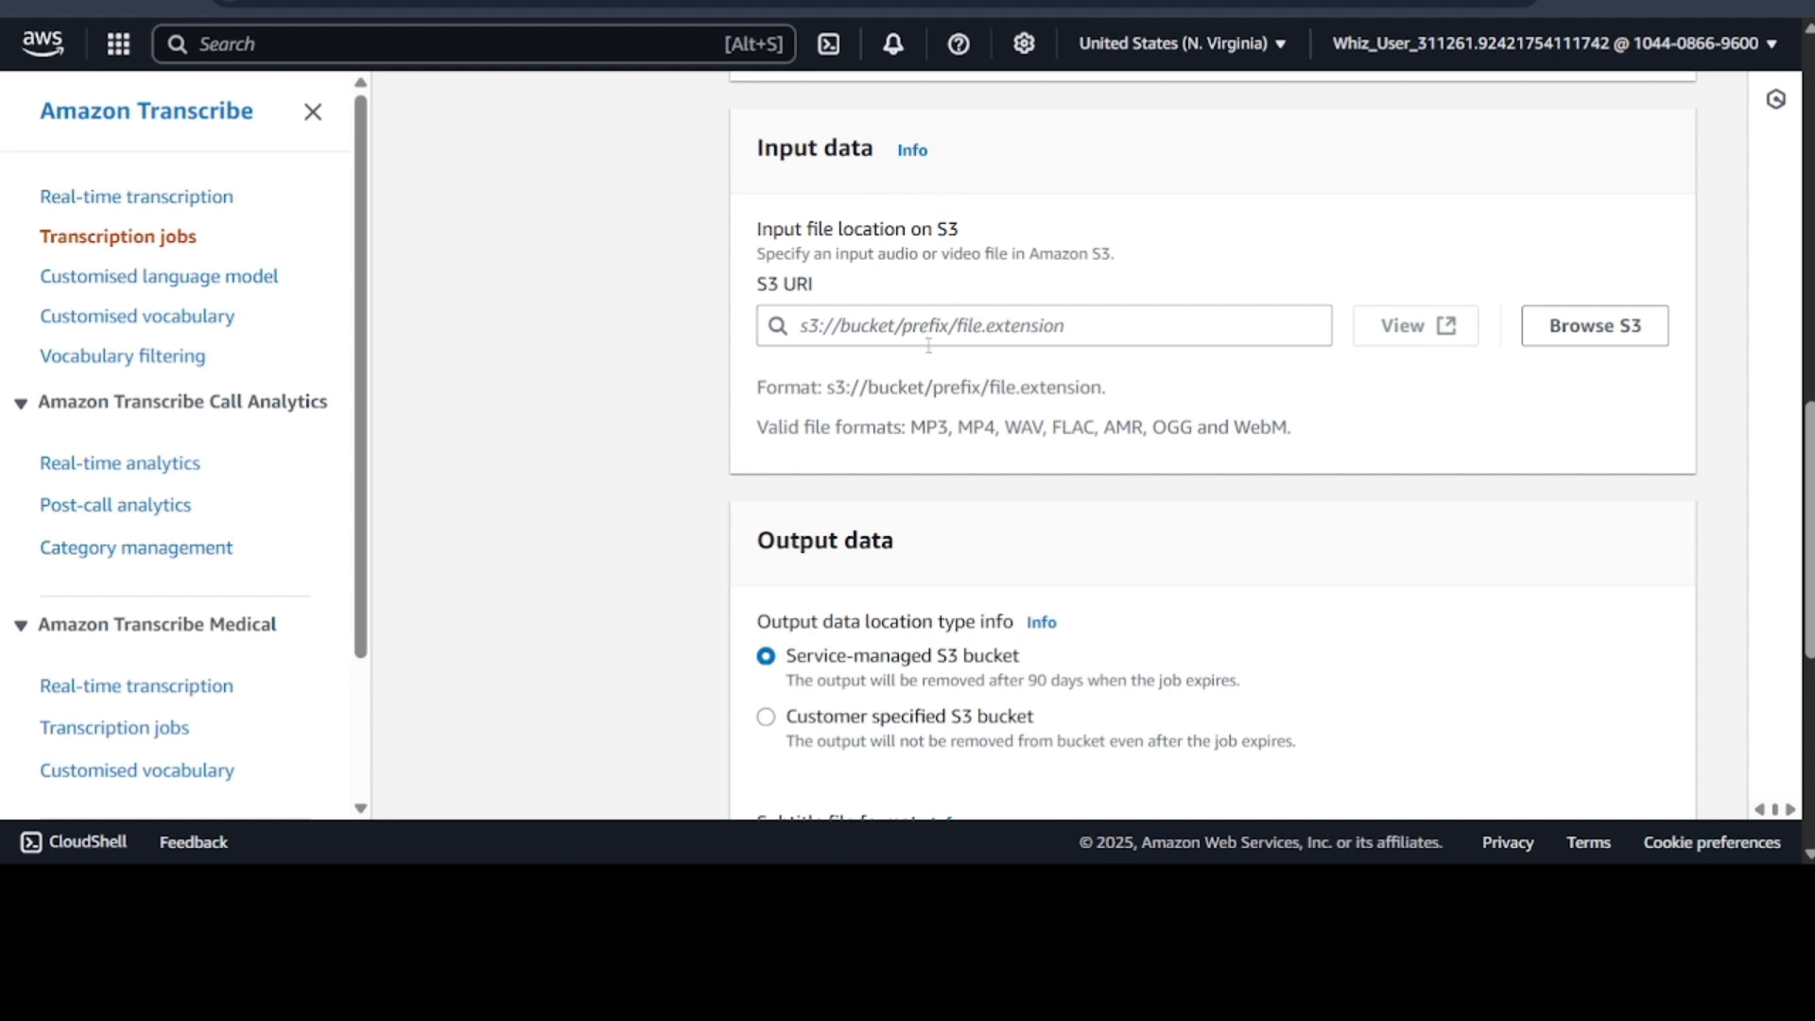
click(1571, 327)
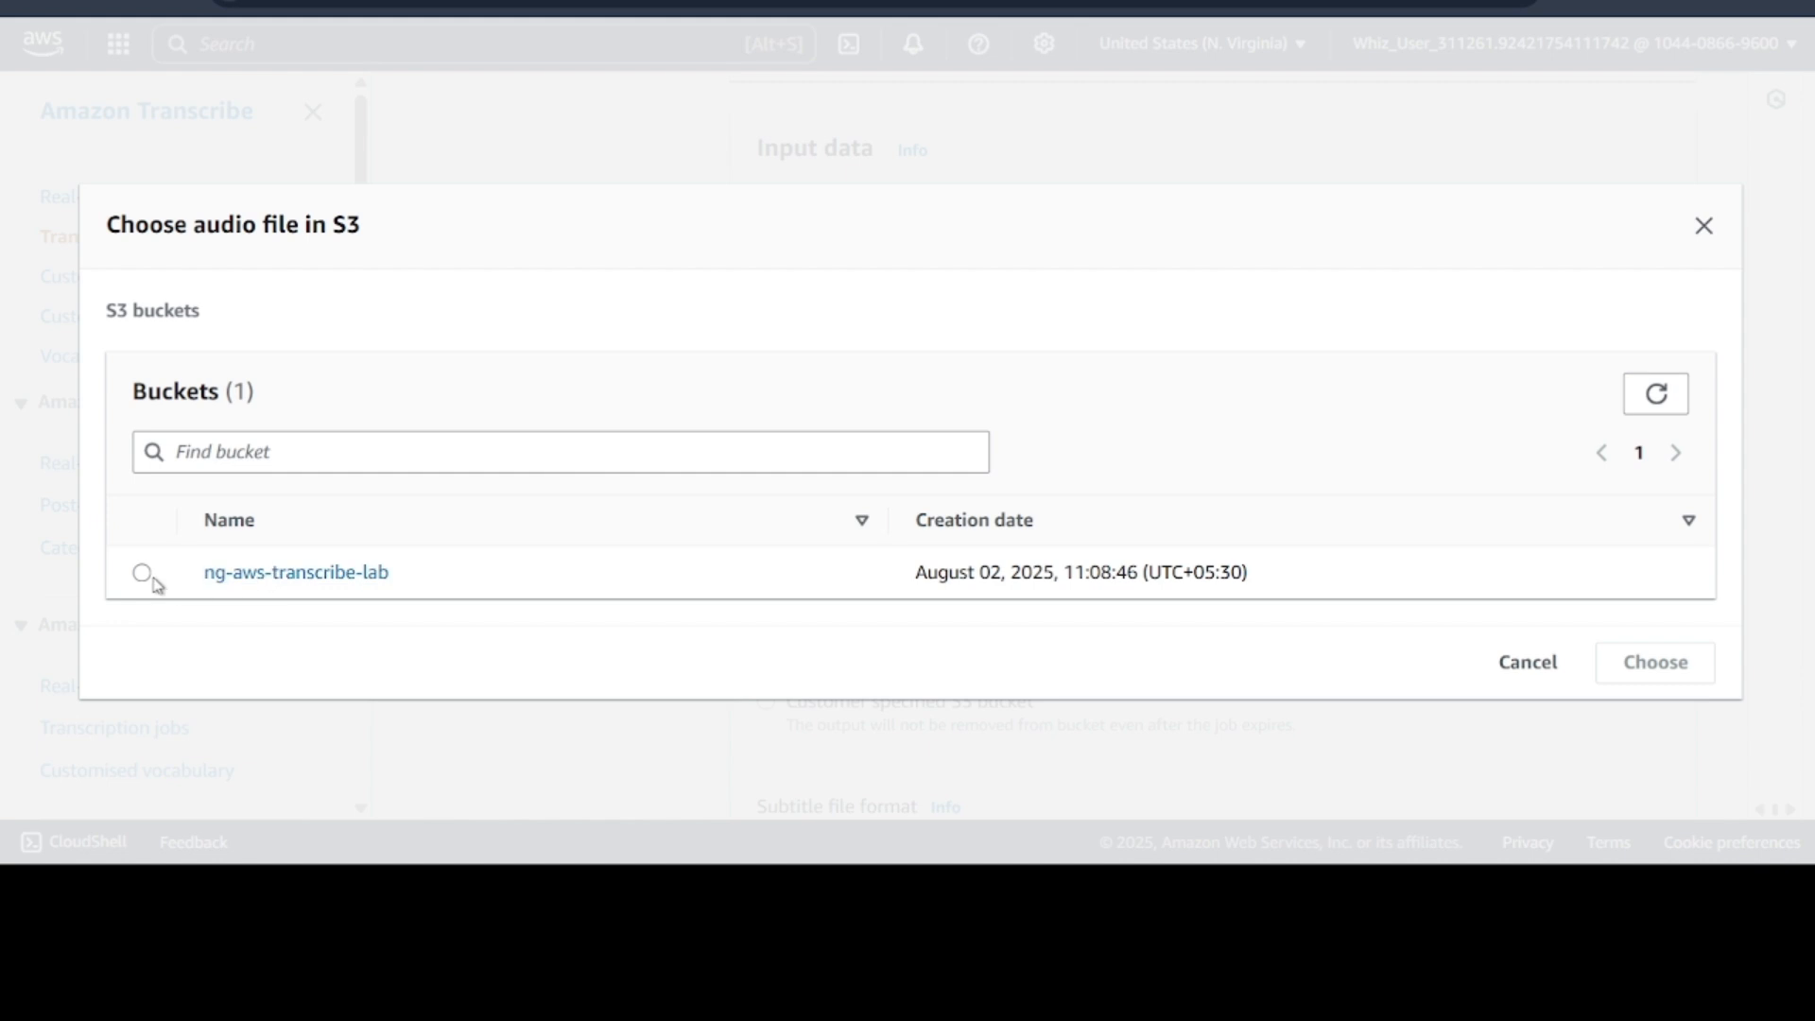
click(238, 577)
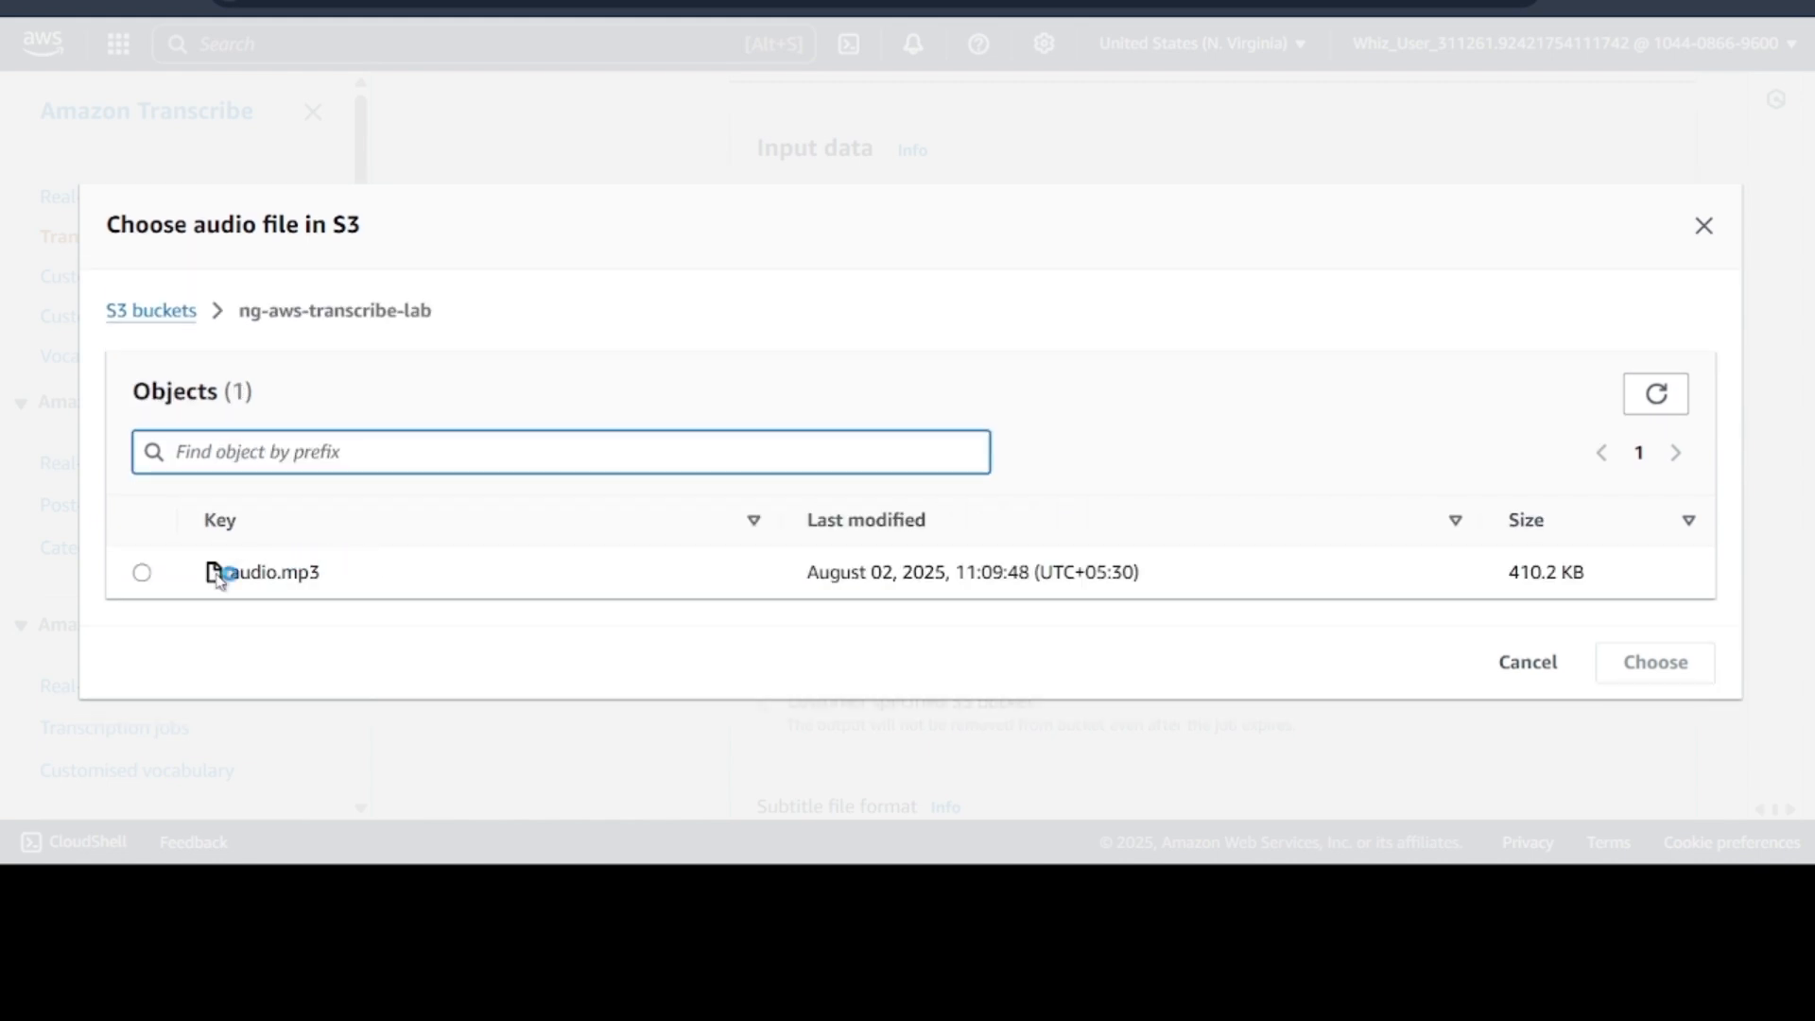
click(142, 572)
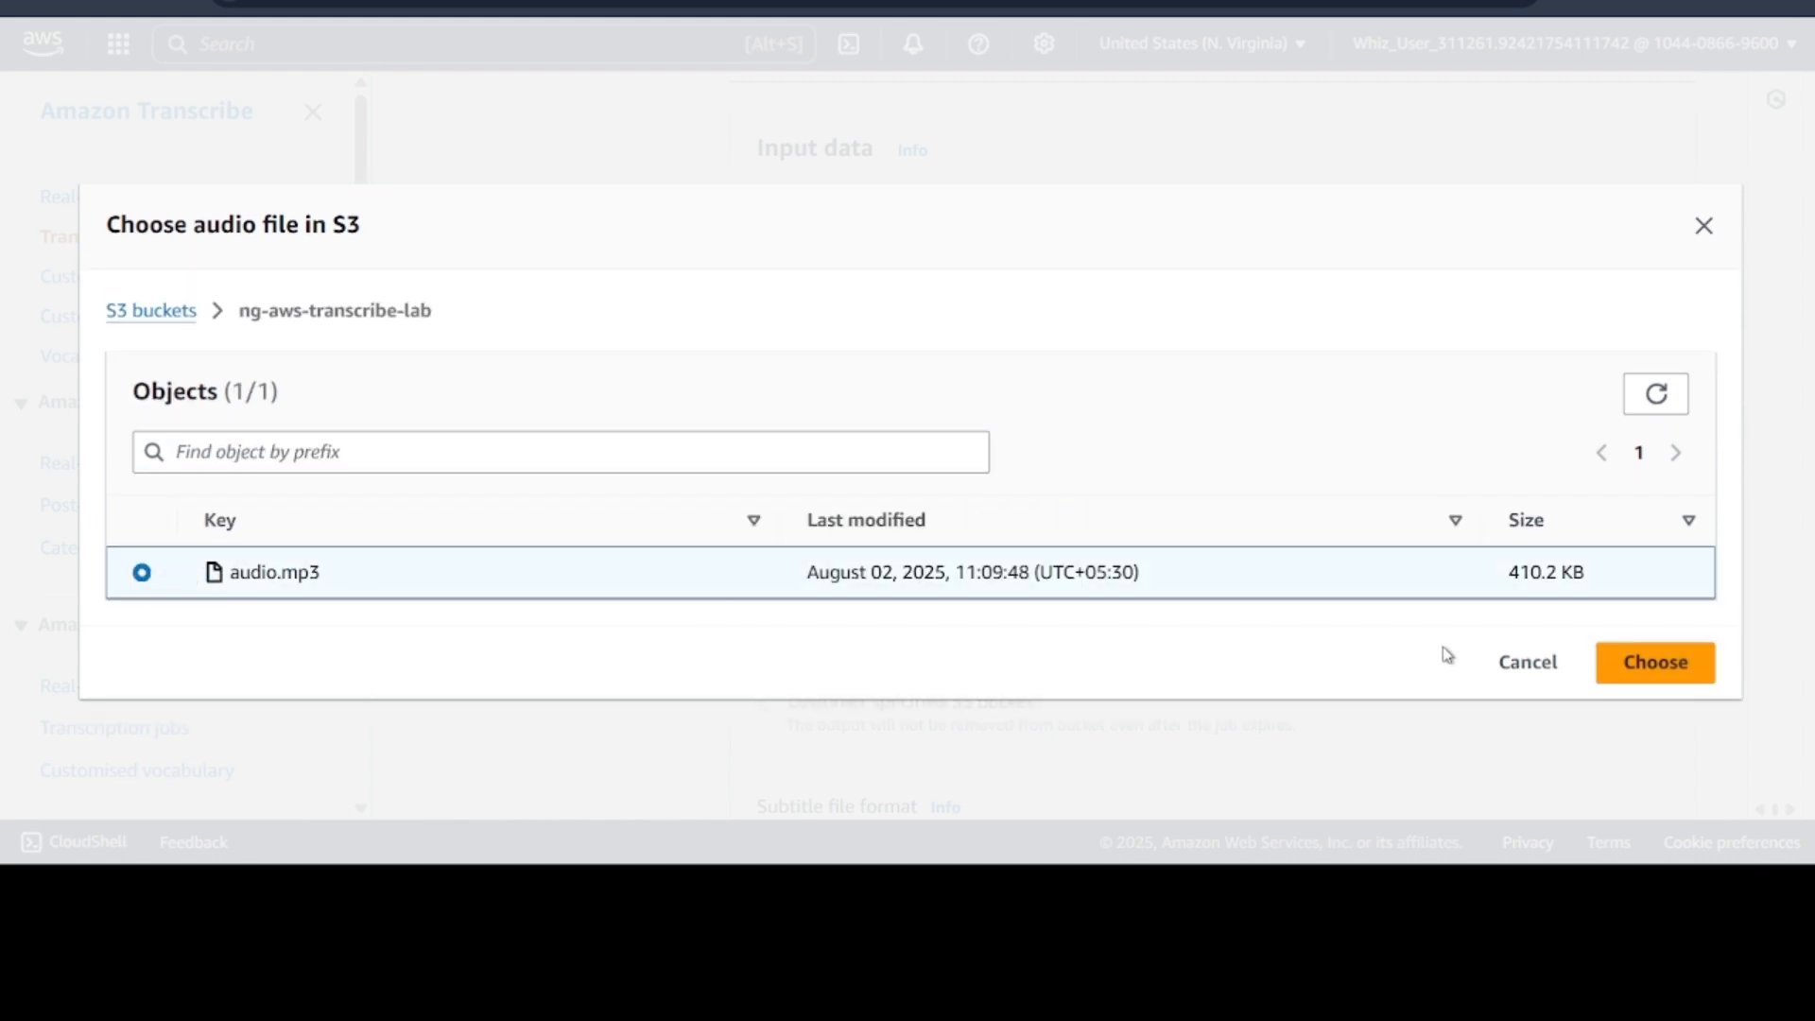
click(1643, 673)
click(1031, 449)
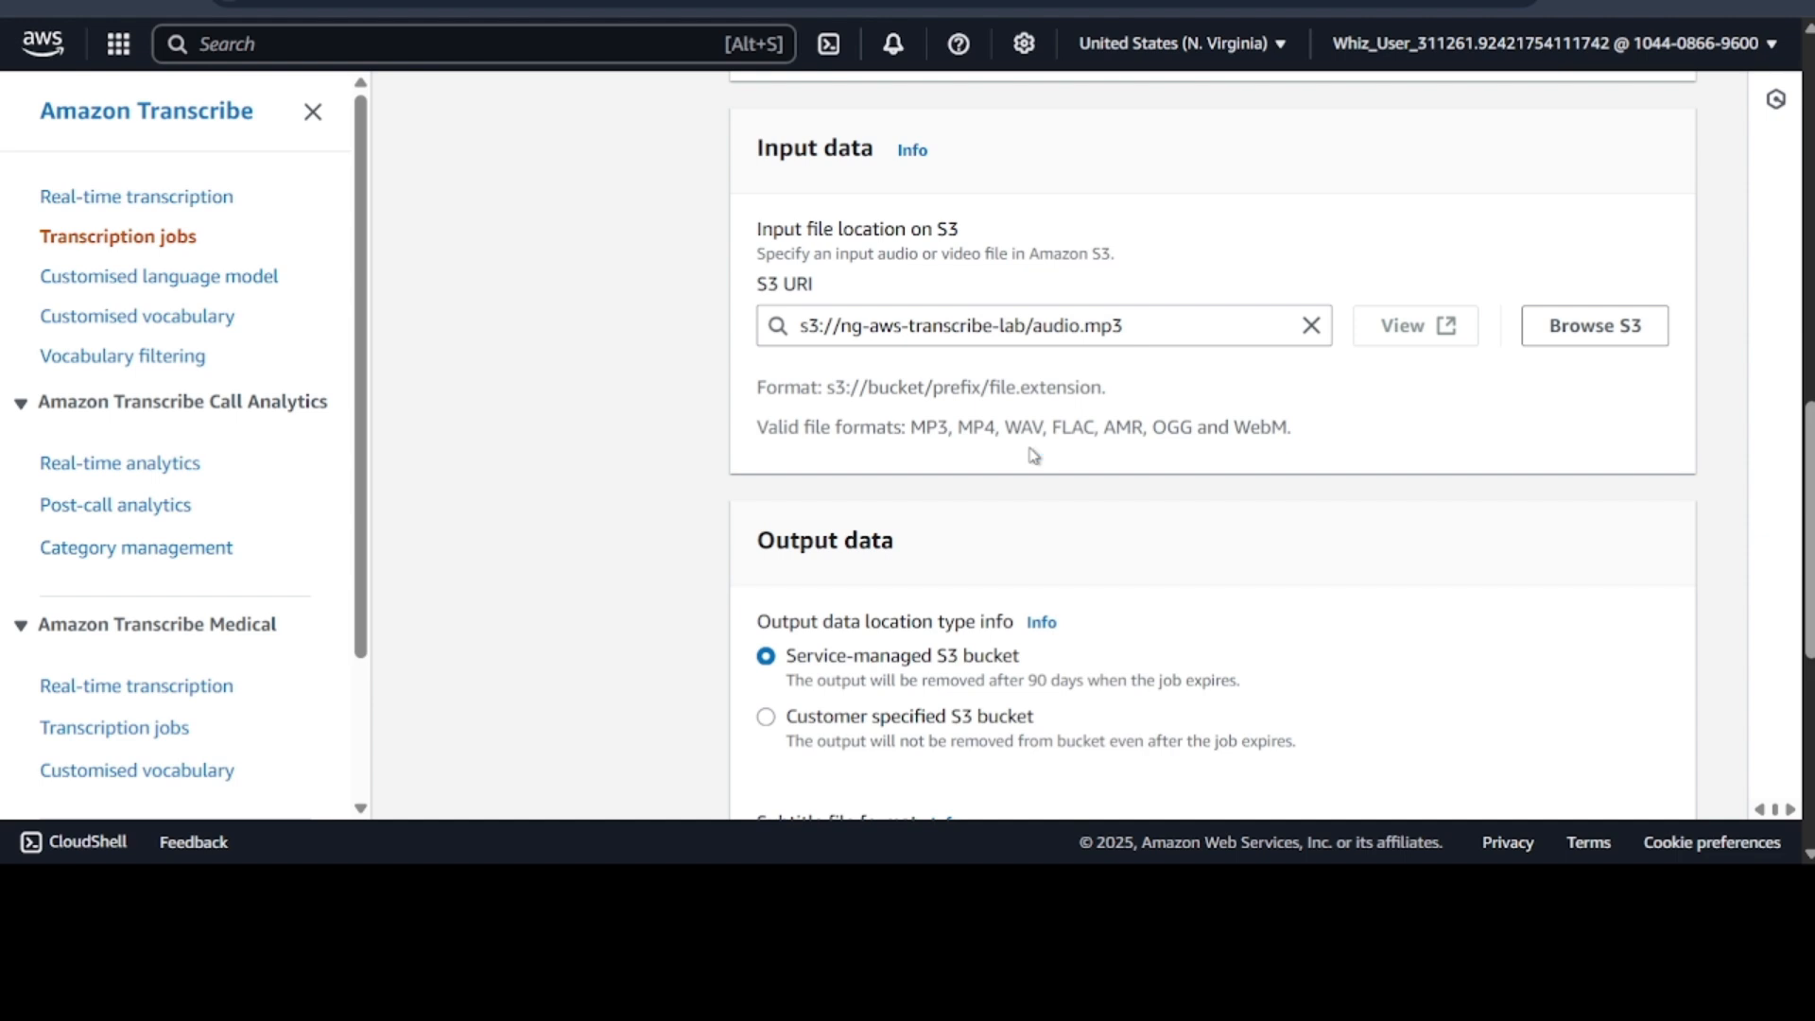
click(1033, 454)
Keep the service-managed S3 bucket output and all optional job settings off, and create the transcription job
scroll(1102, 487, down, 5)
click(1634, 753)
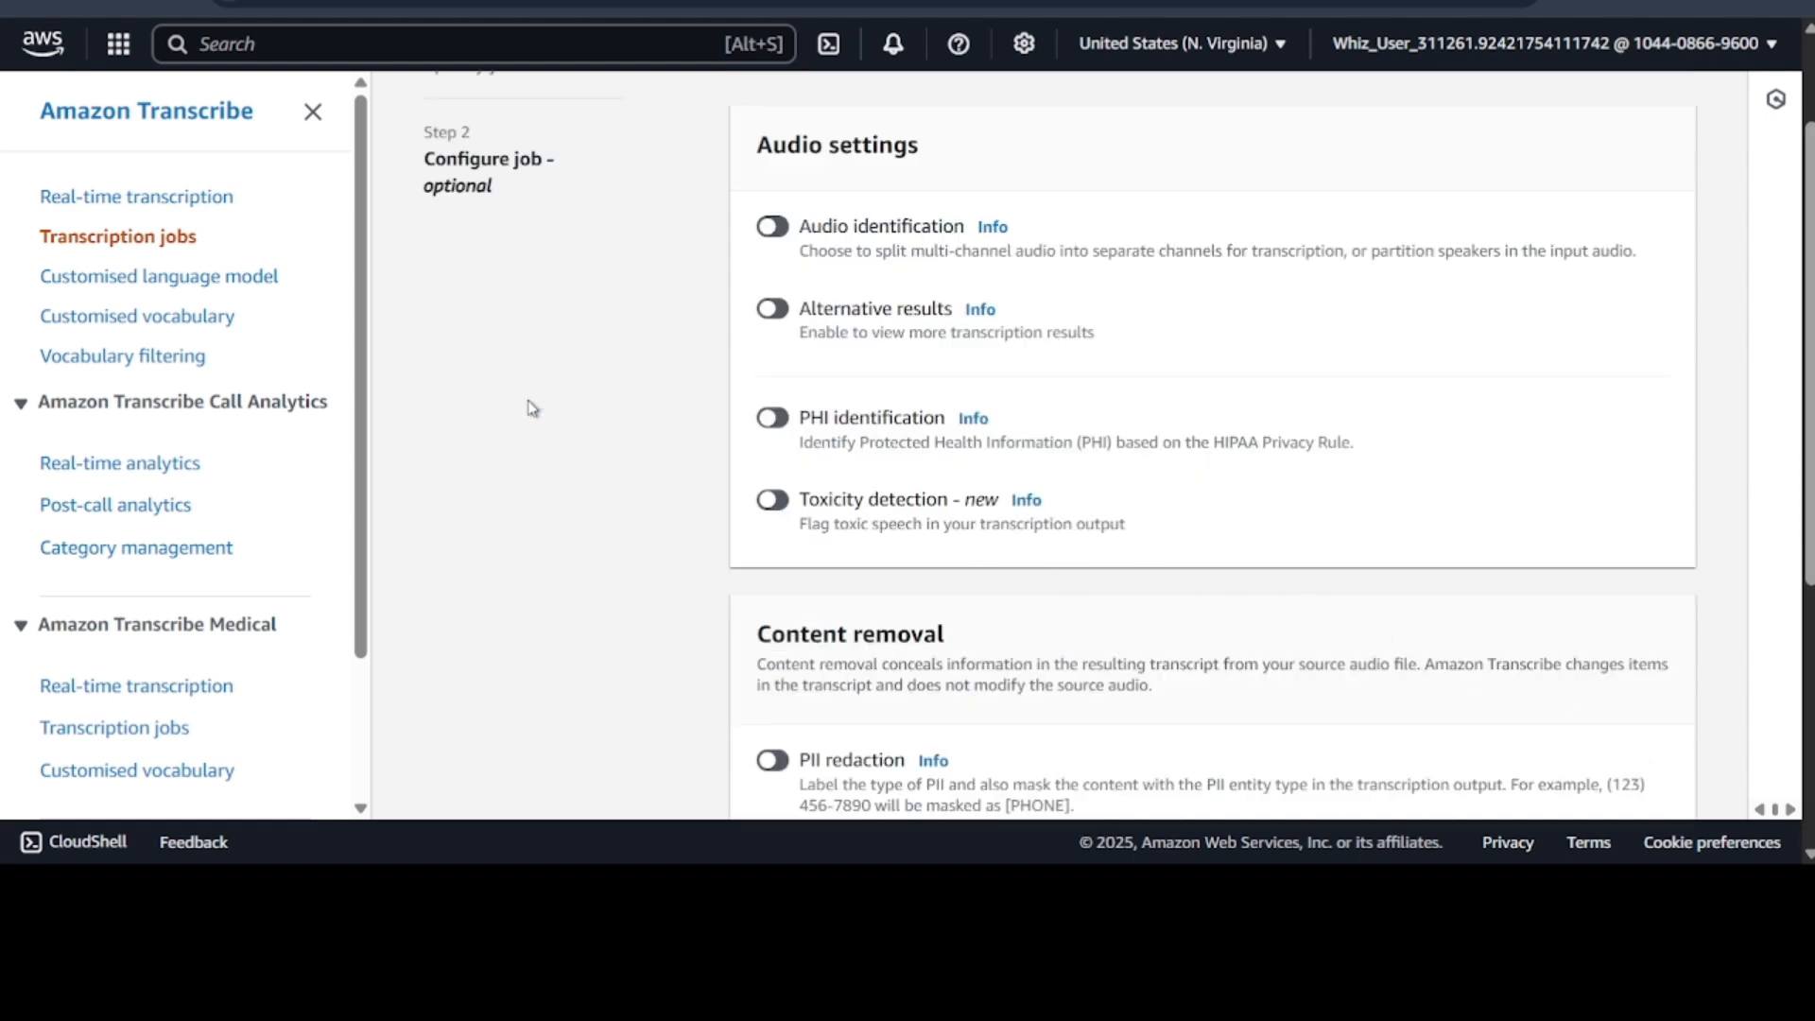
click(674, 417)
scroll(680, 414, up, 2)
click(694, 410)
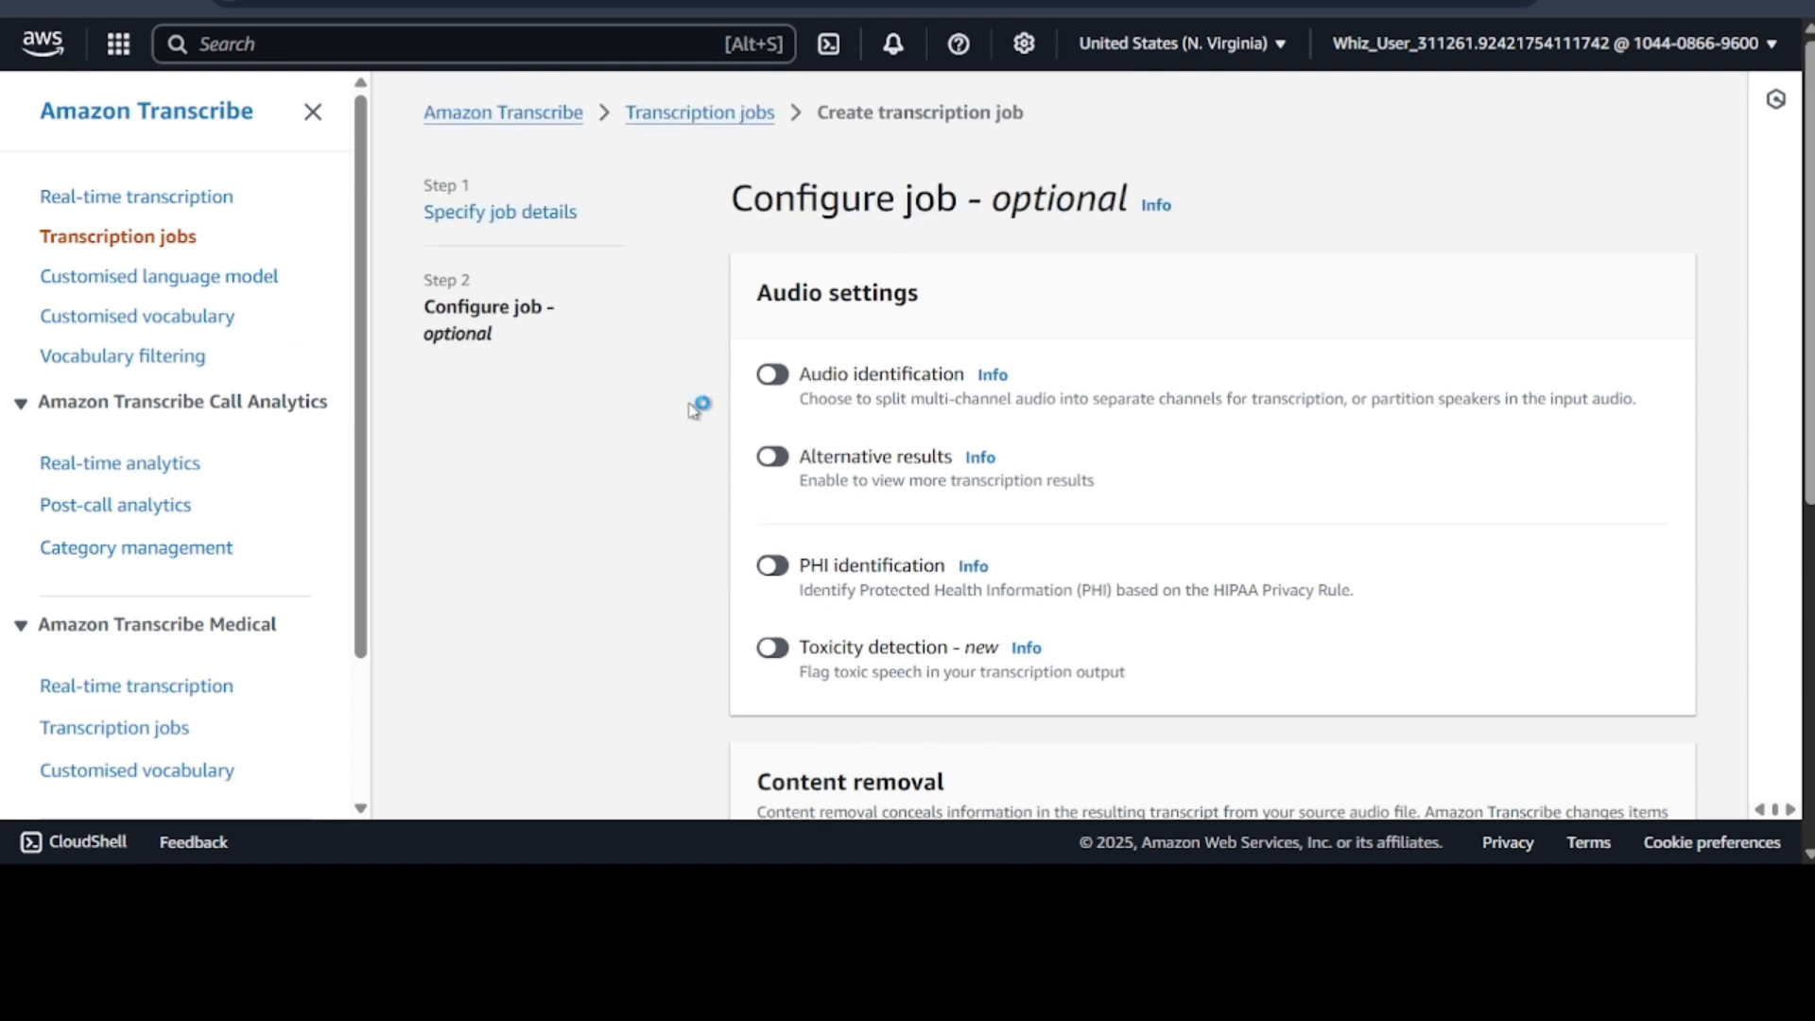
click(615, 390)
scroll(1220, 712, down, 5)
click(1516, 782)
scroll(1515, 783, down, 1)
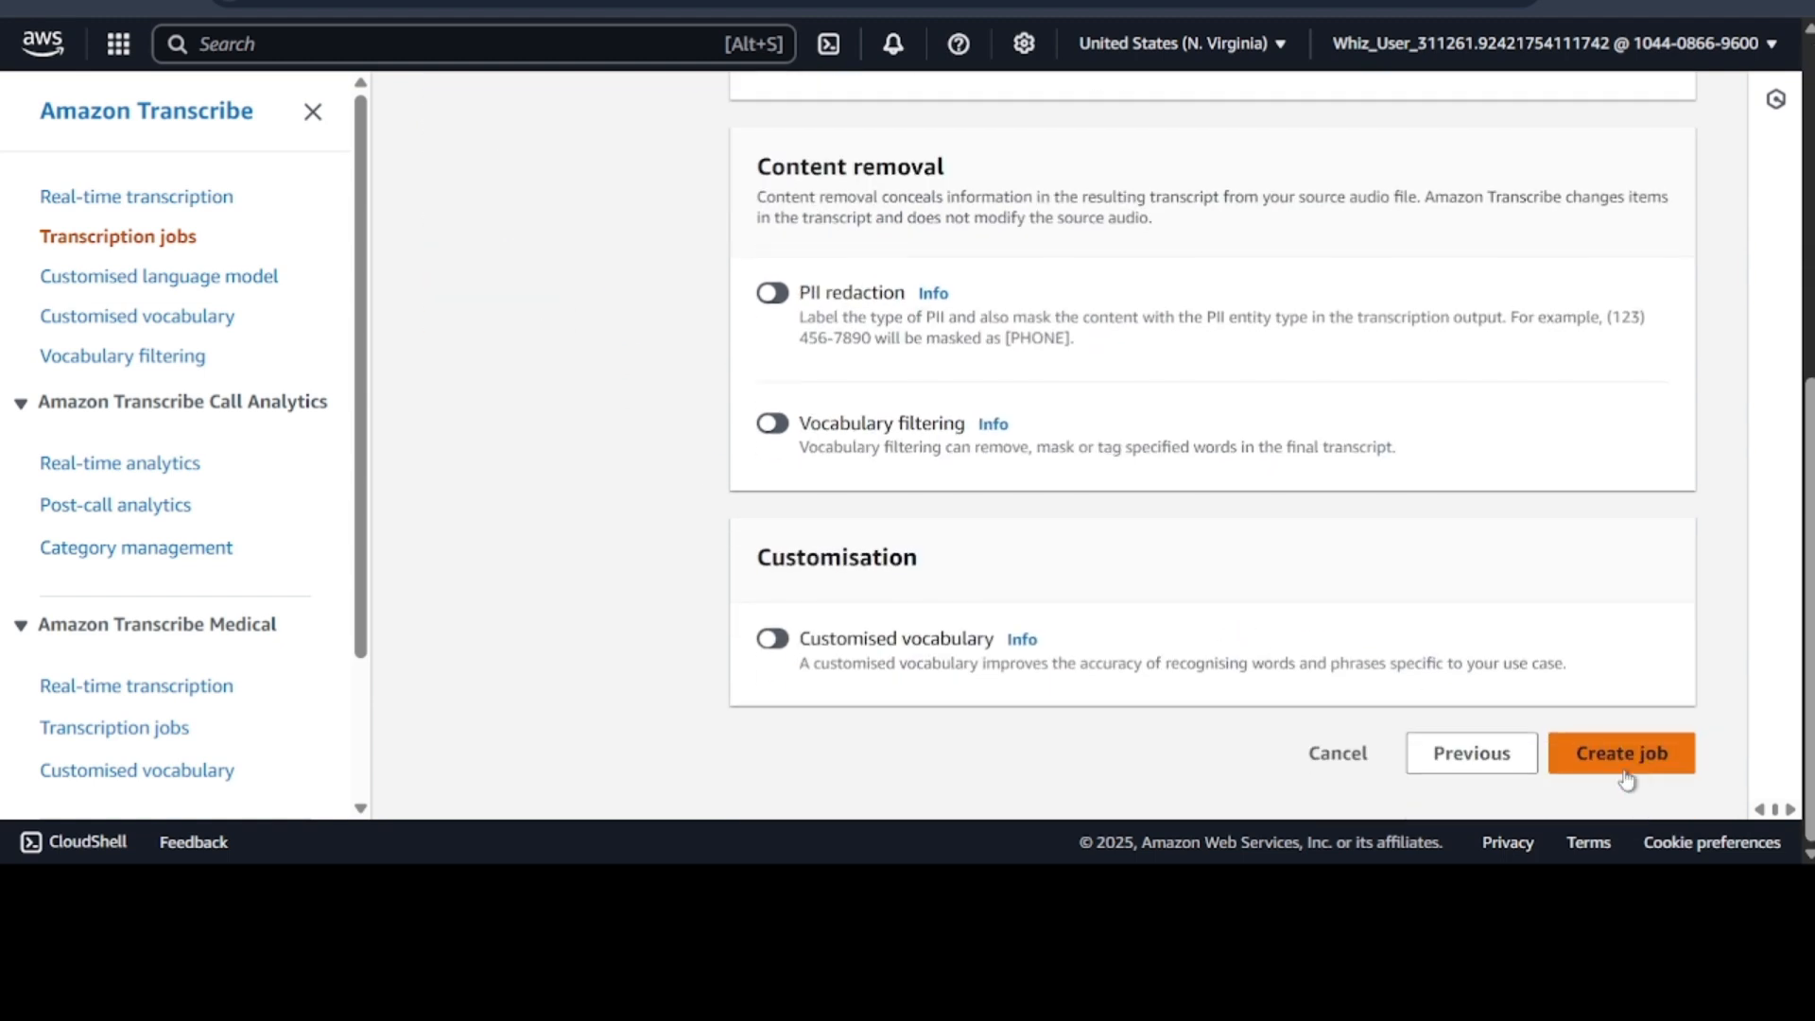
click(1621, 754)
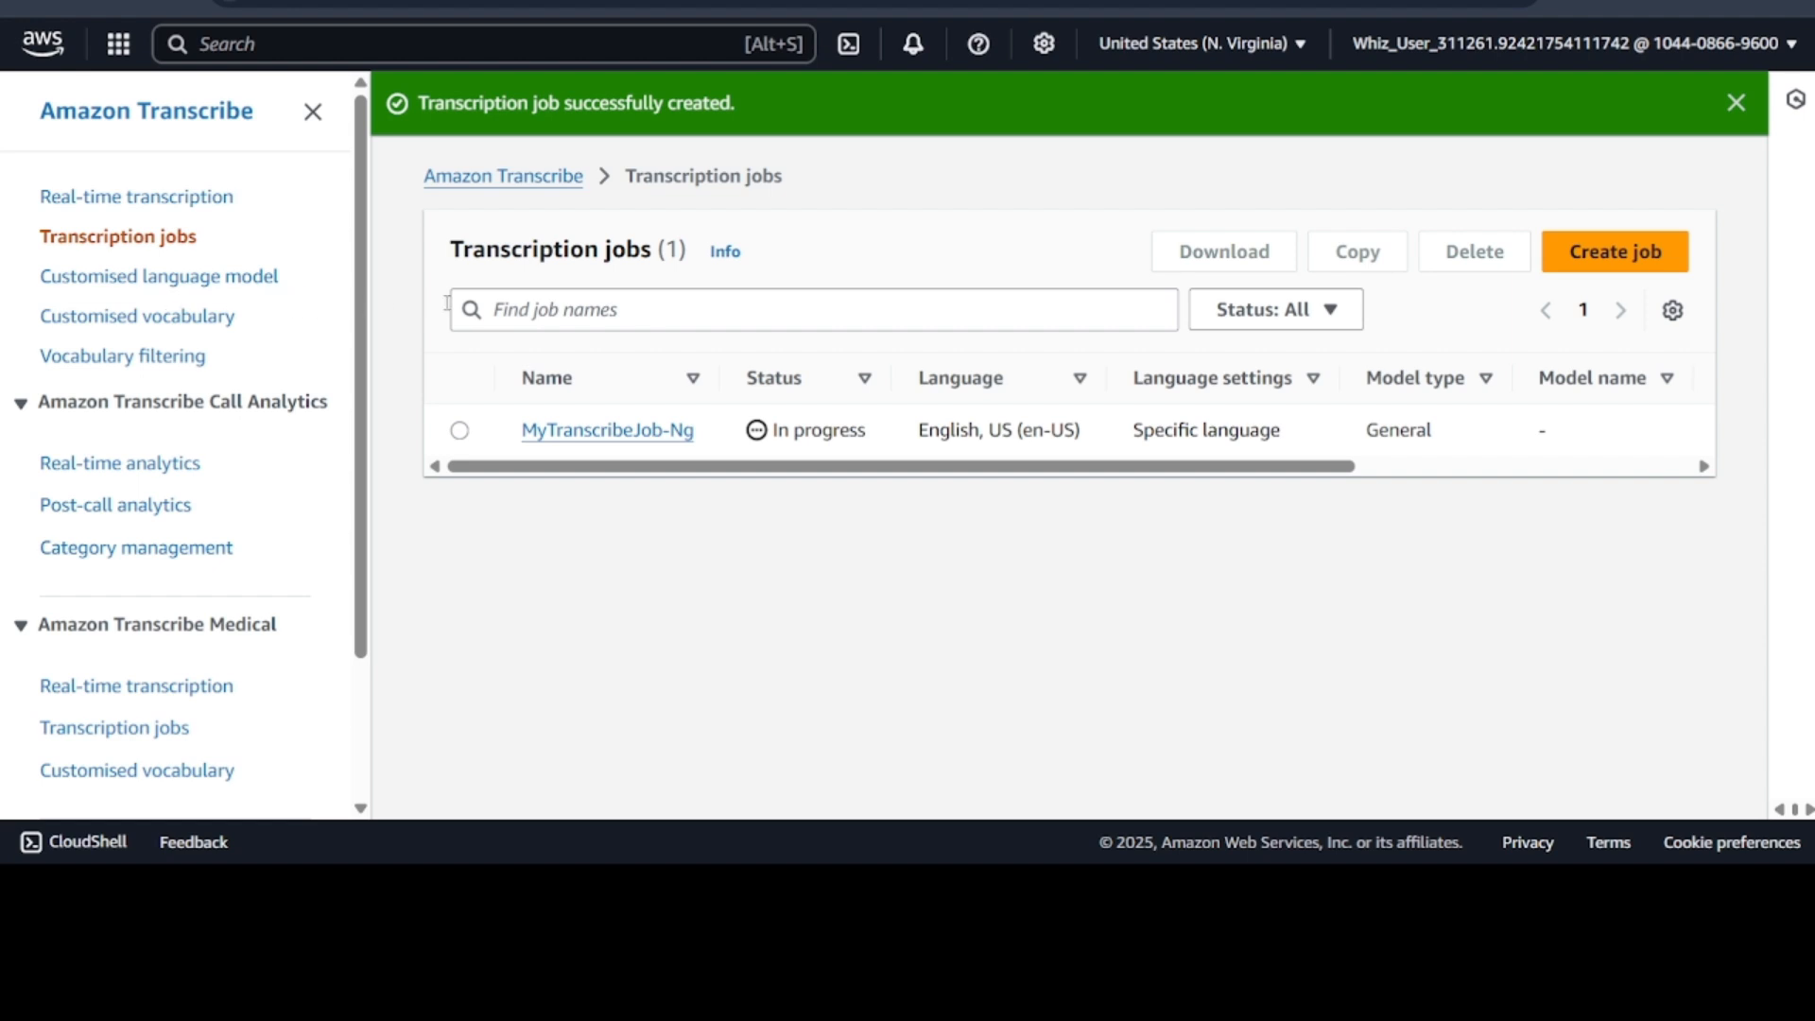
Open the MyTranscribeJob-Ng job and review its job details and the text in the transcription preview
click(605, 431)
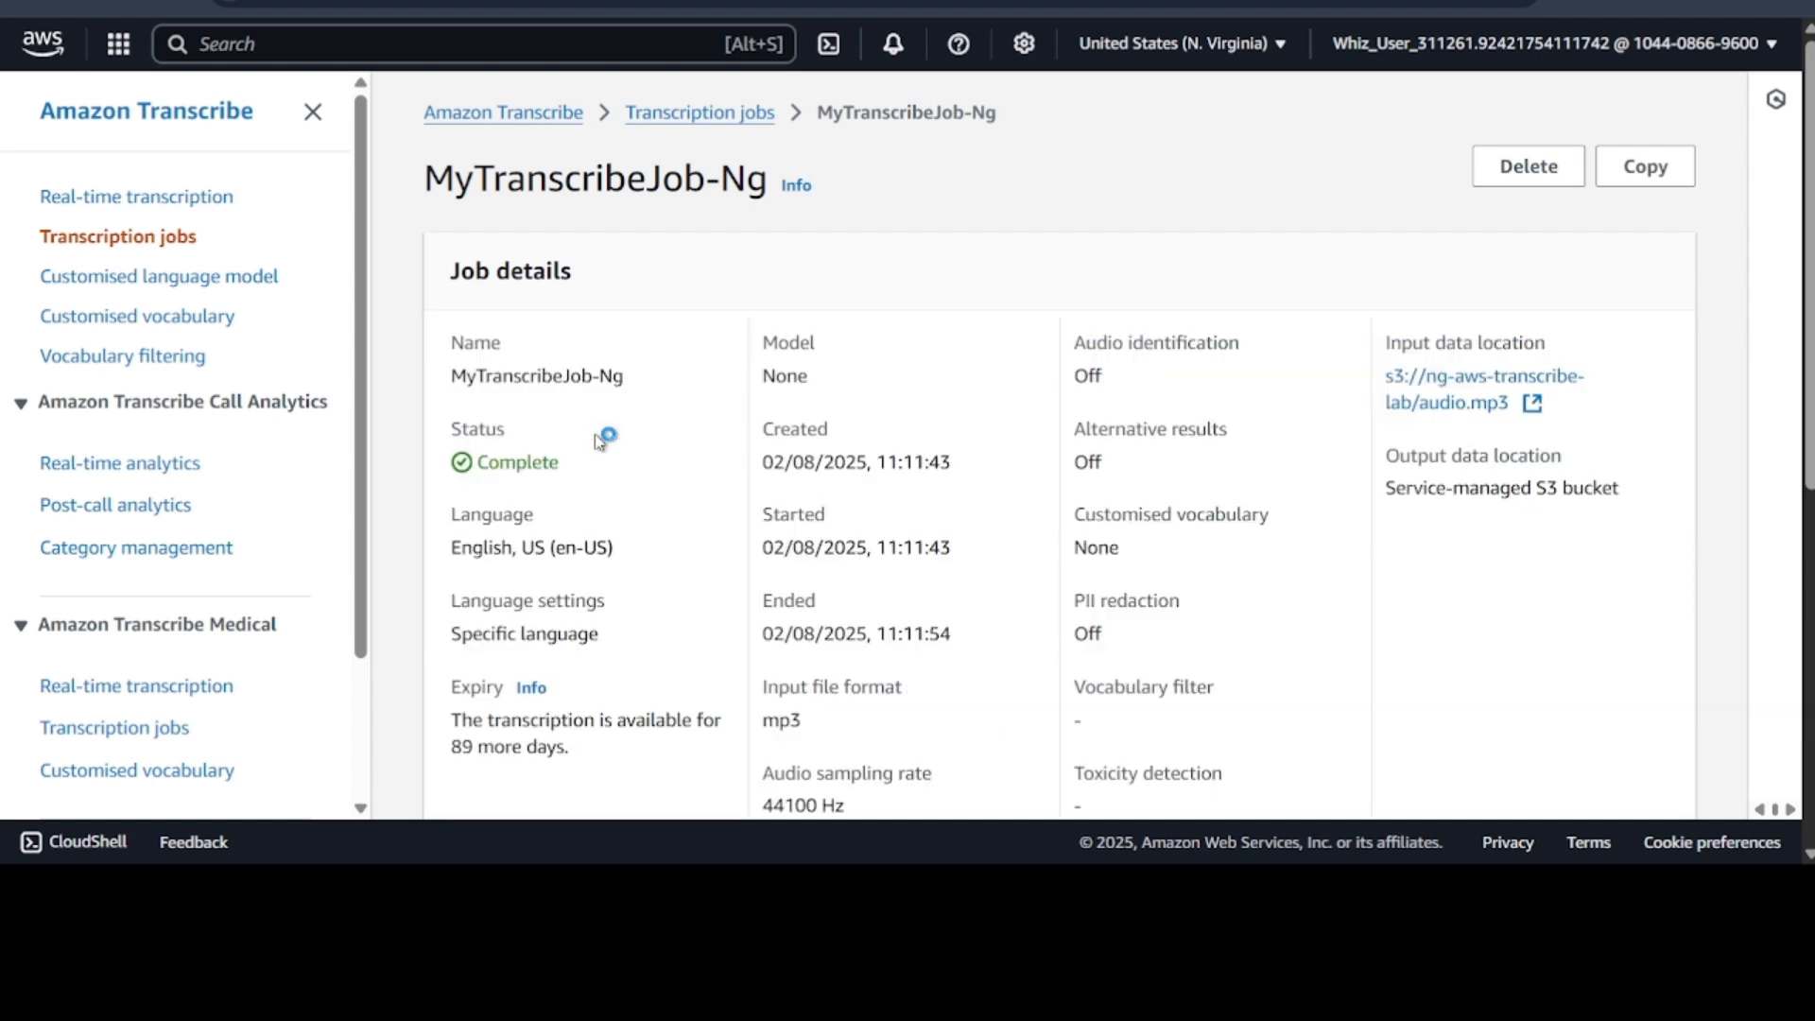
scroll(601, 440, down, 1)
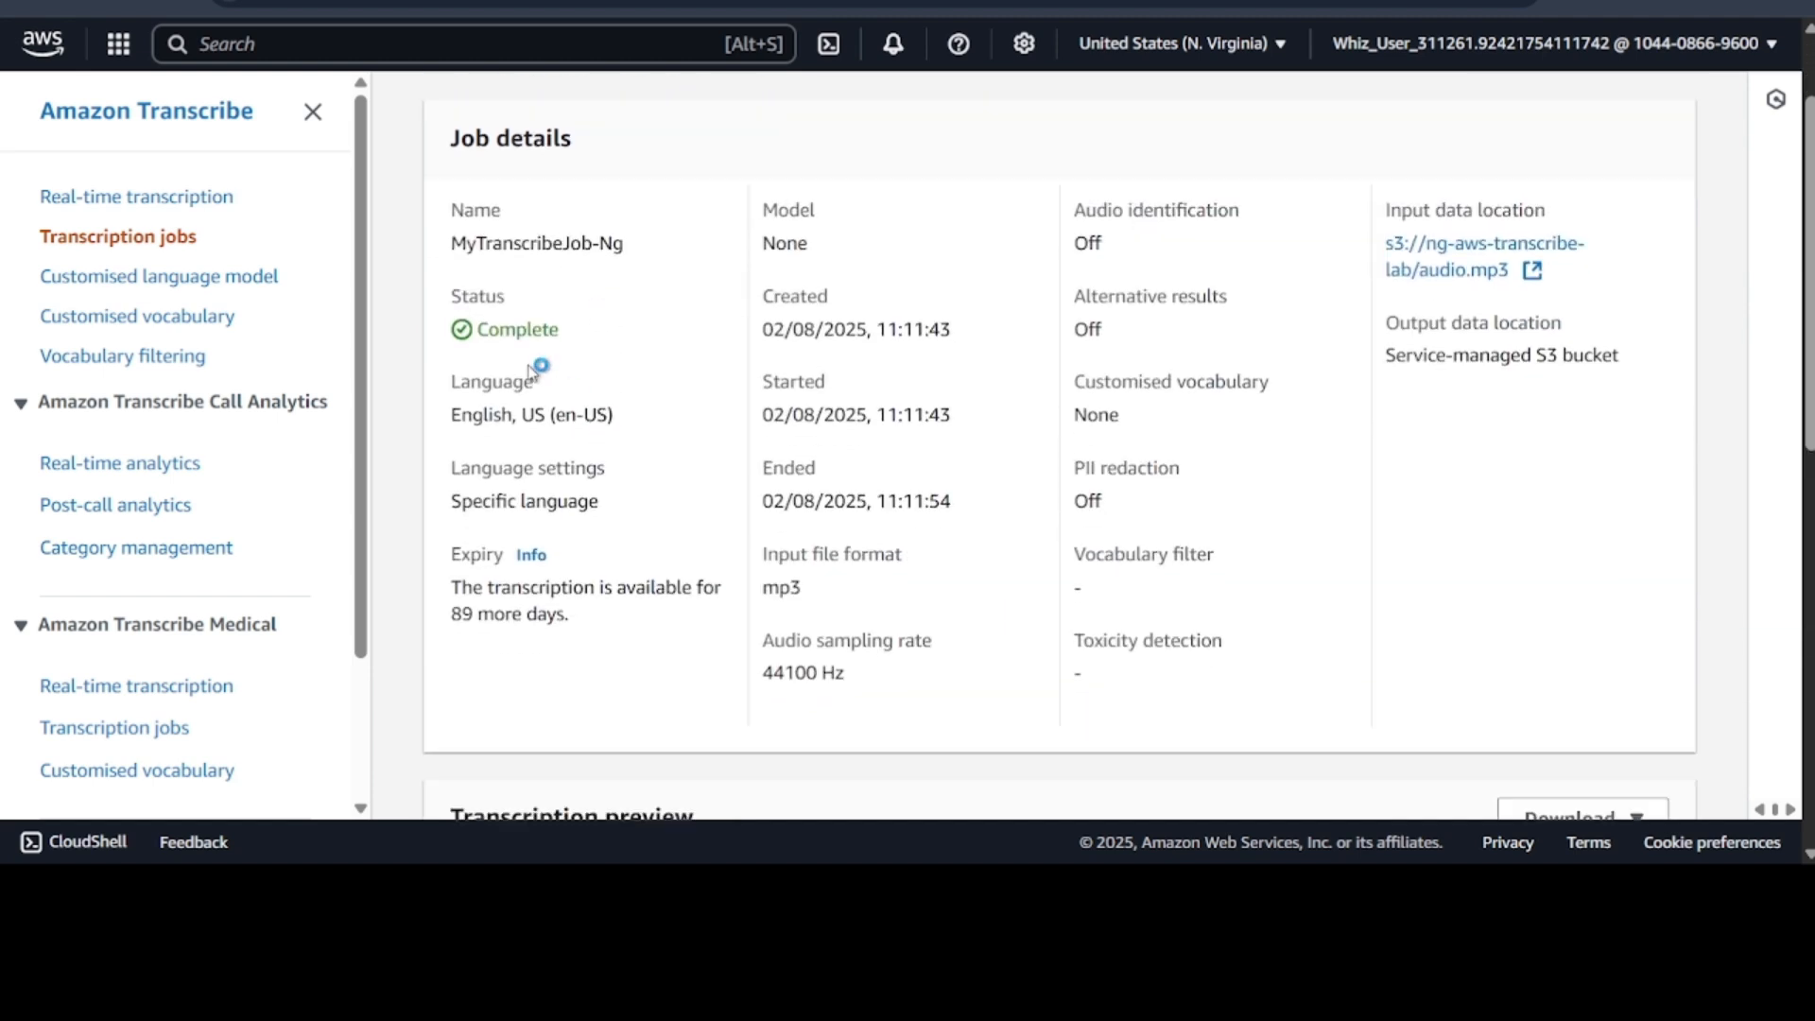
scroll(529, 367, up, 1)
scroll(528, 364, down, 8)
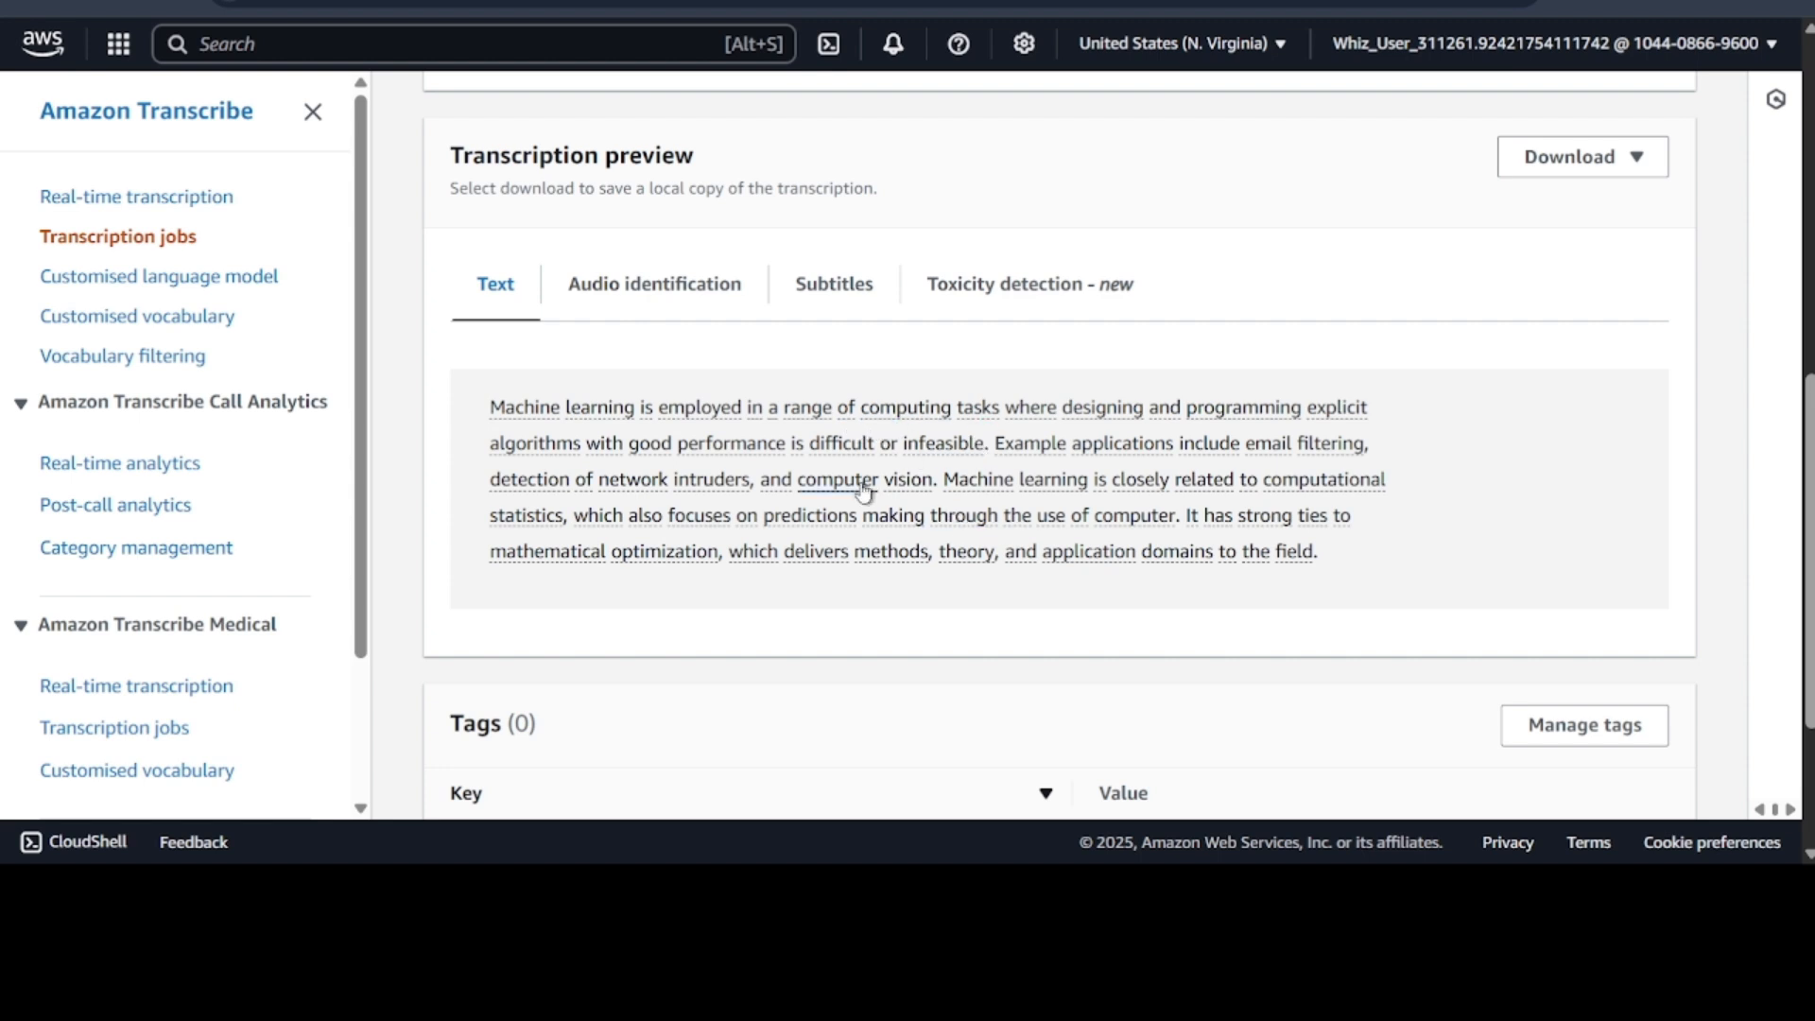
View the preview's audio identification, subtitles and toxicity detection results, and return to the transcript text
click(658, 294)
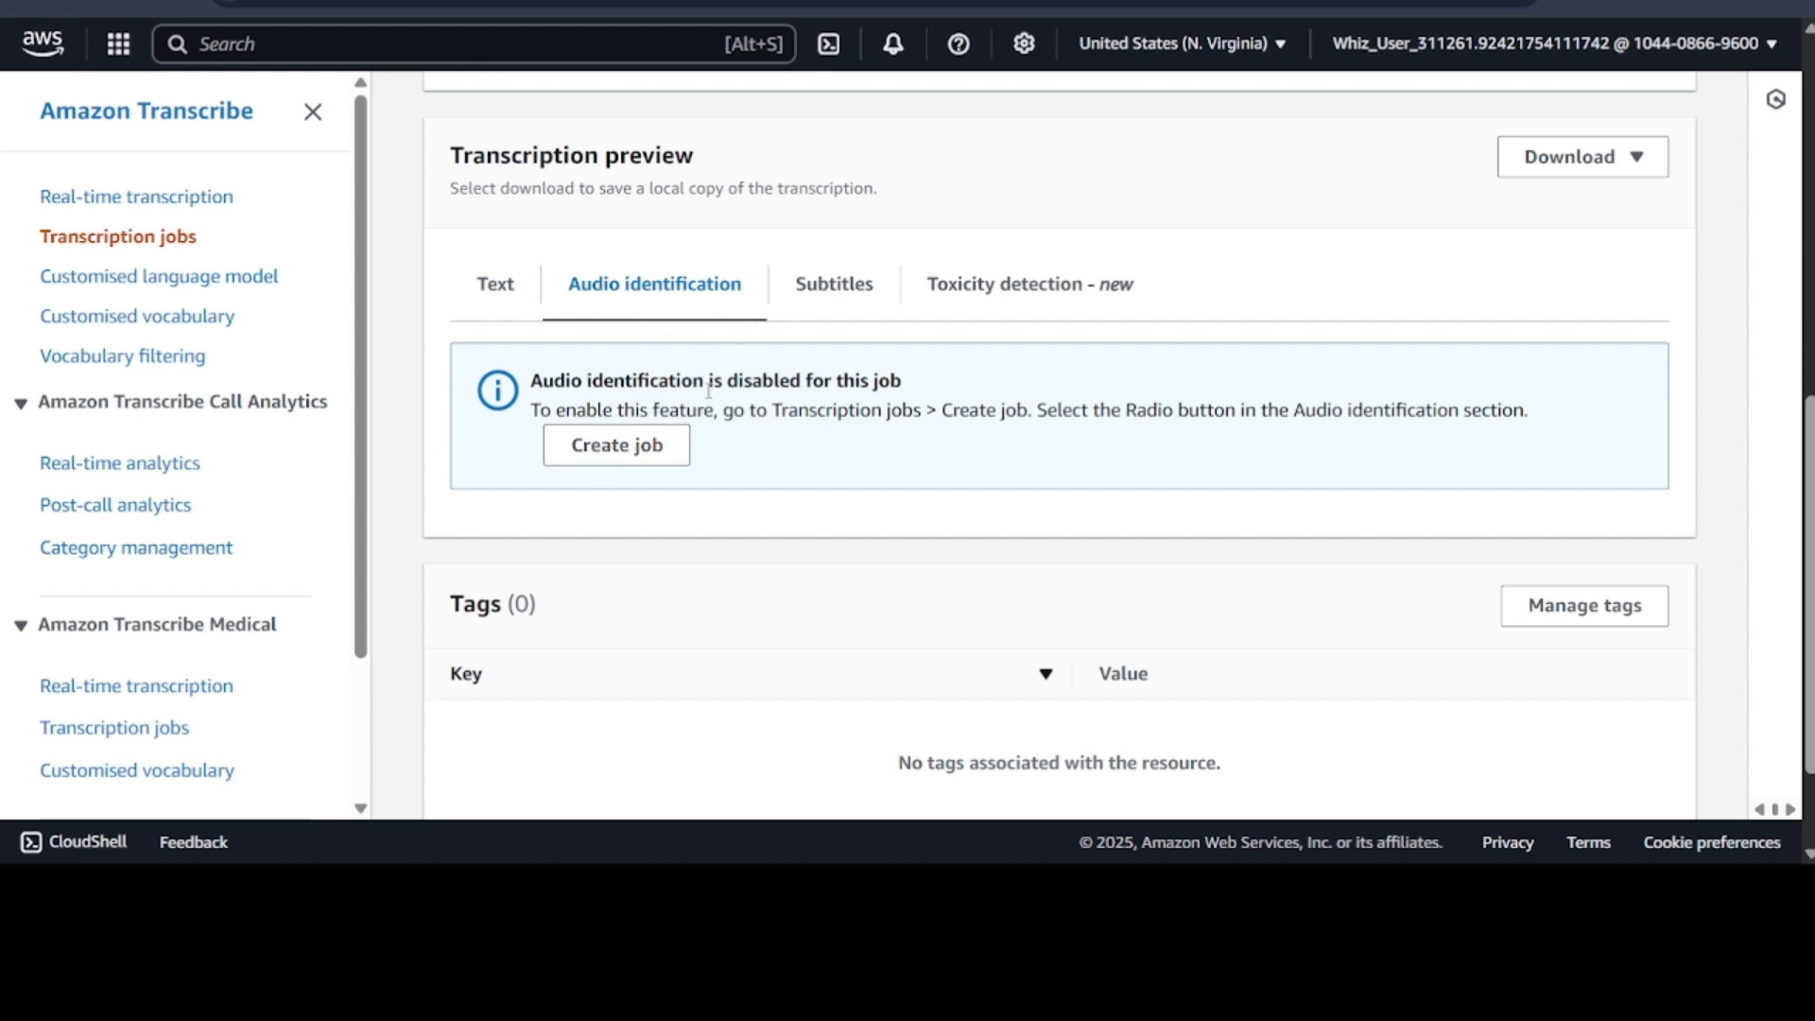
click(799, 310)
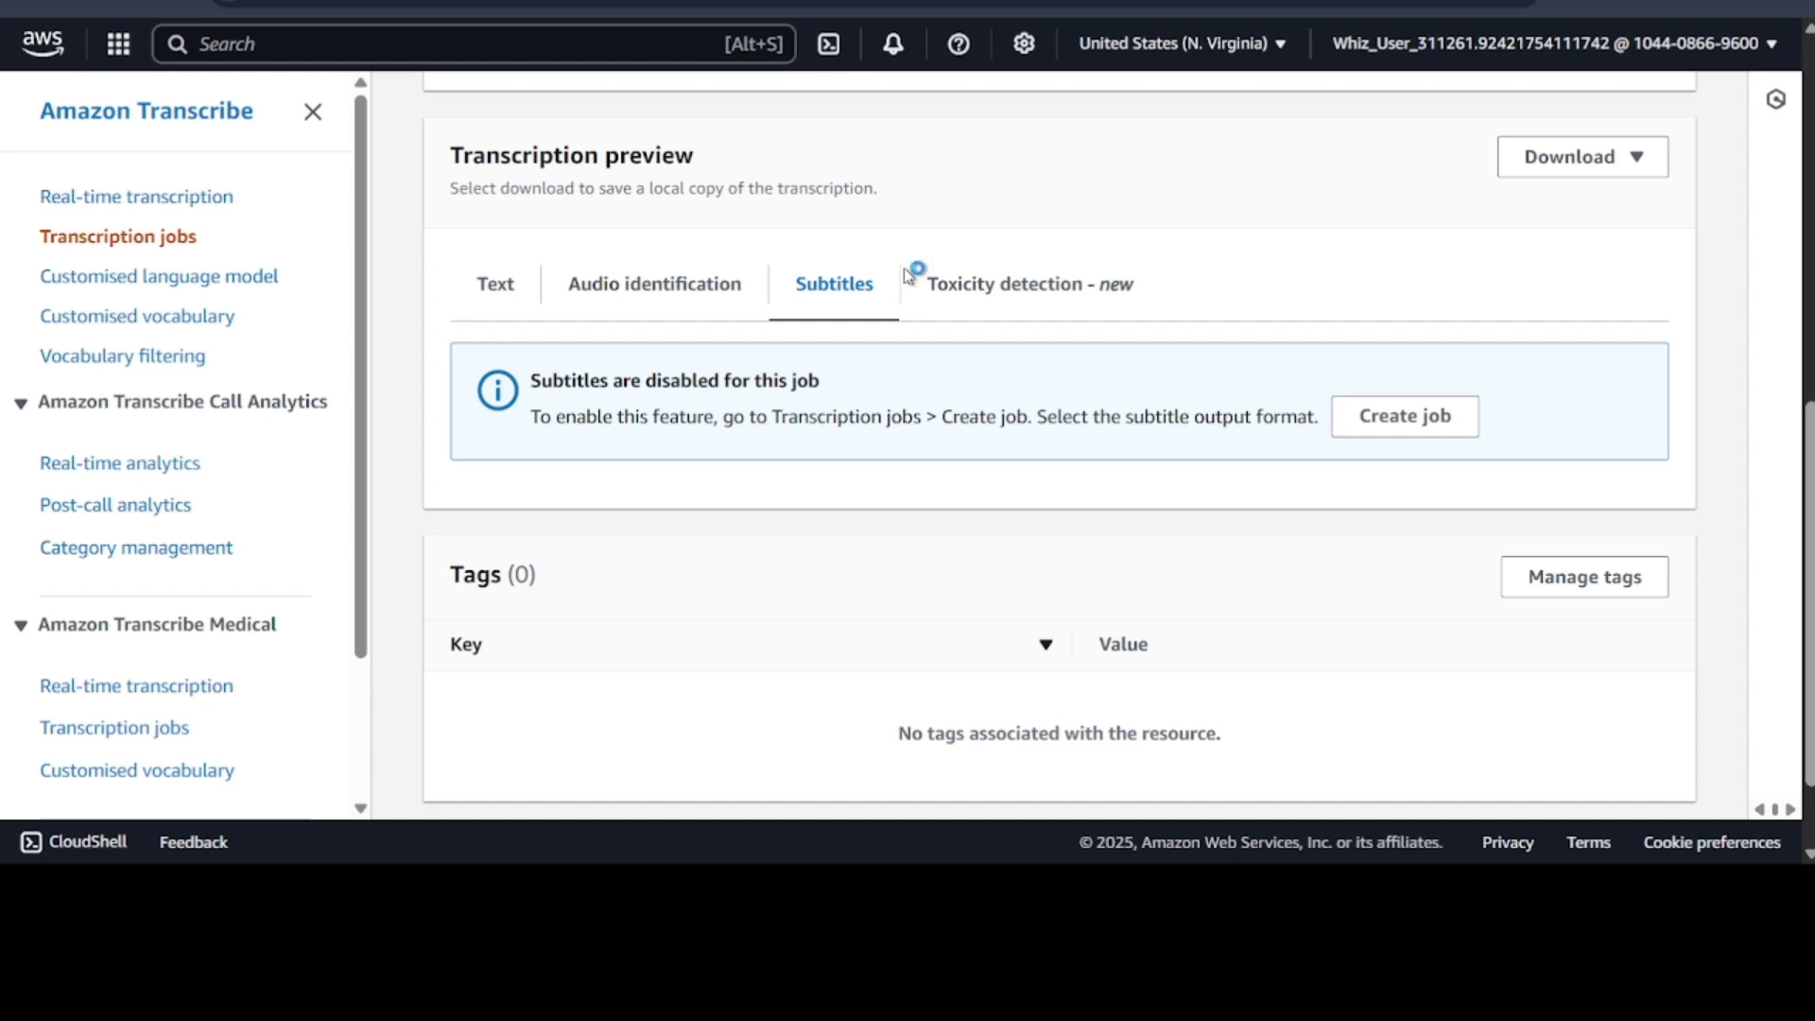
click(1009, 283)
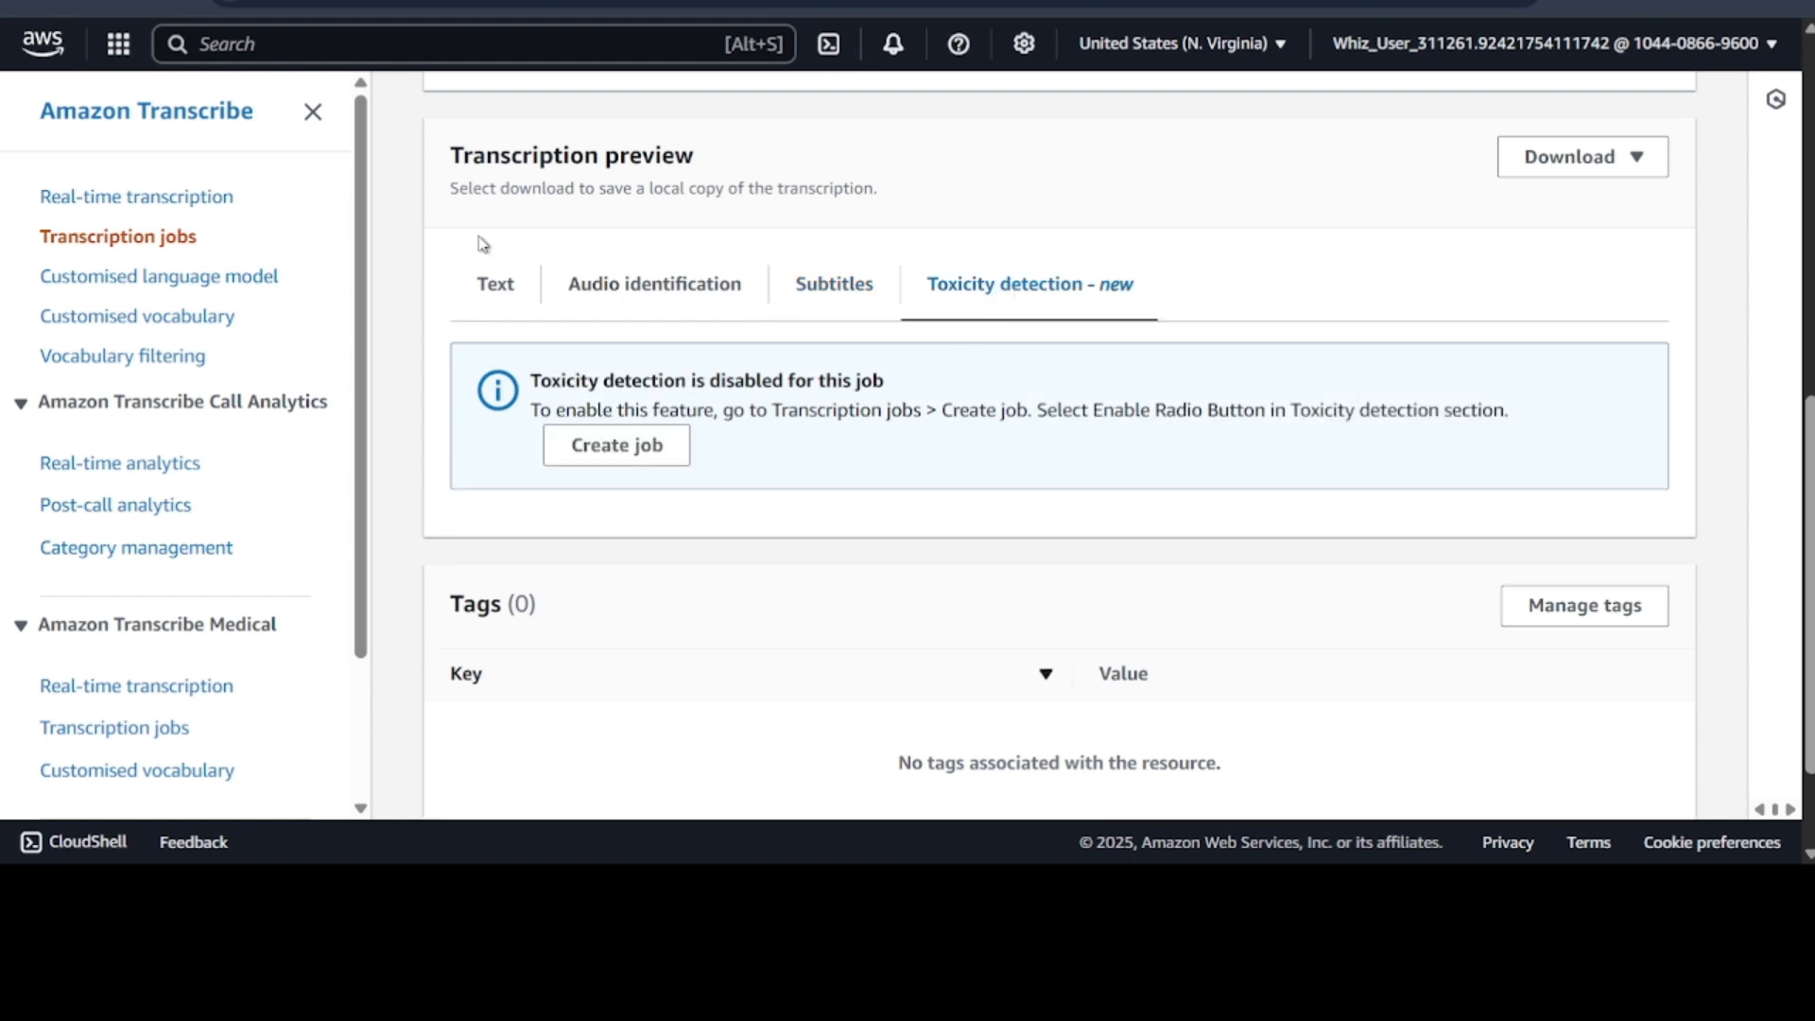
click(488, 295)
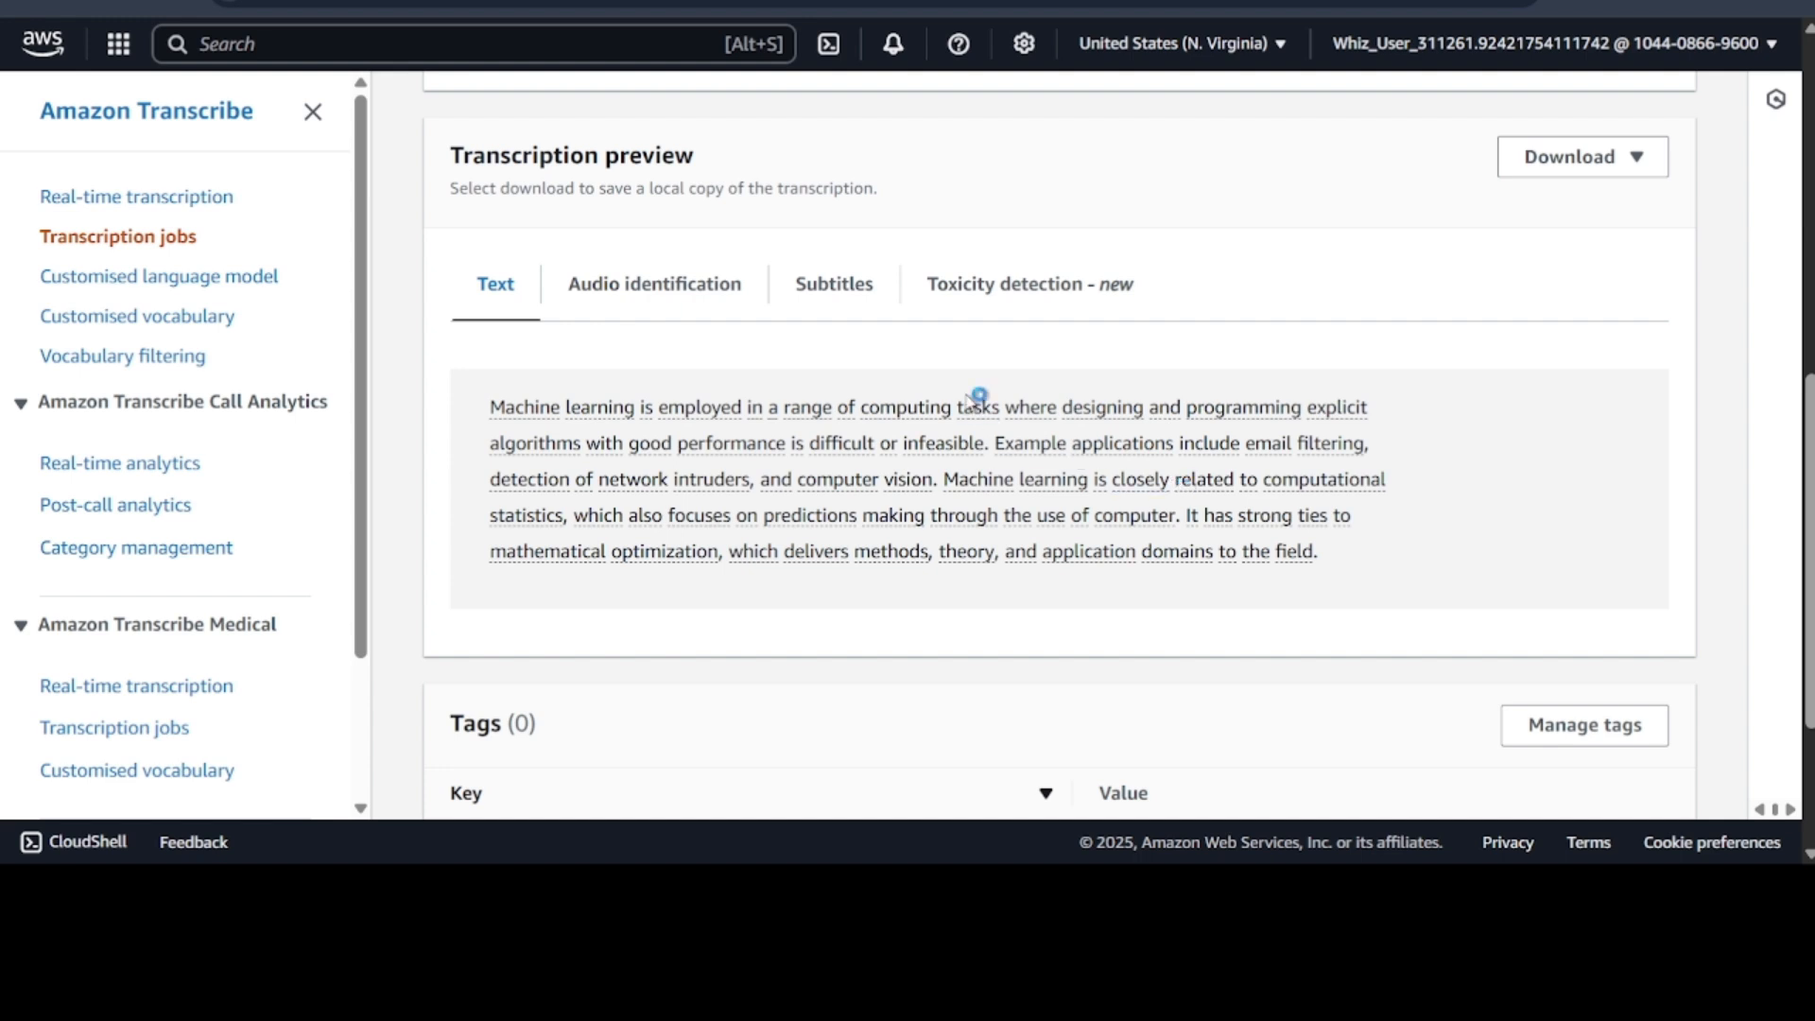
Expand Application integration and examine the job name, language code and media file URI in the example API request
scroll(974, 397, down, 2)
scroll(972, 401, down, 2)
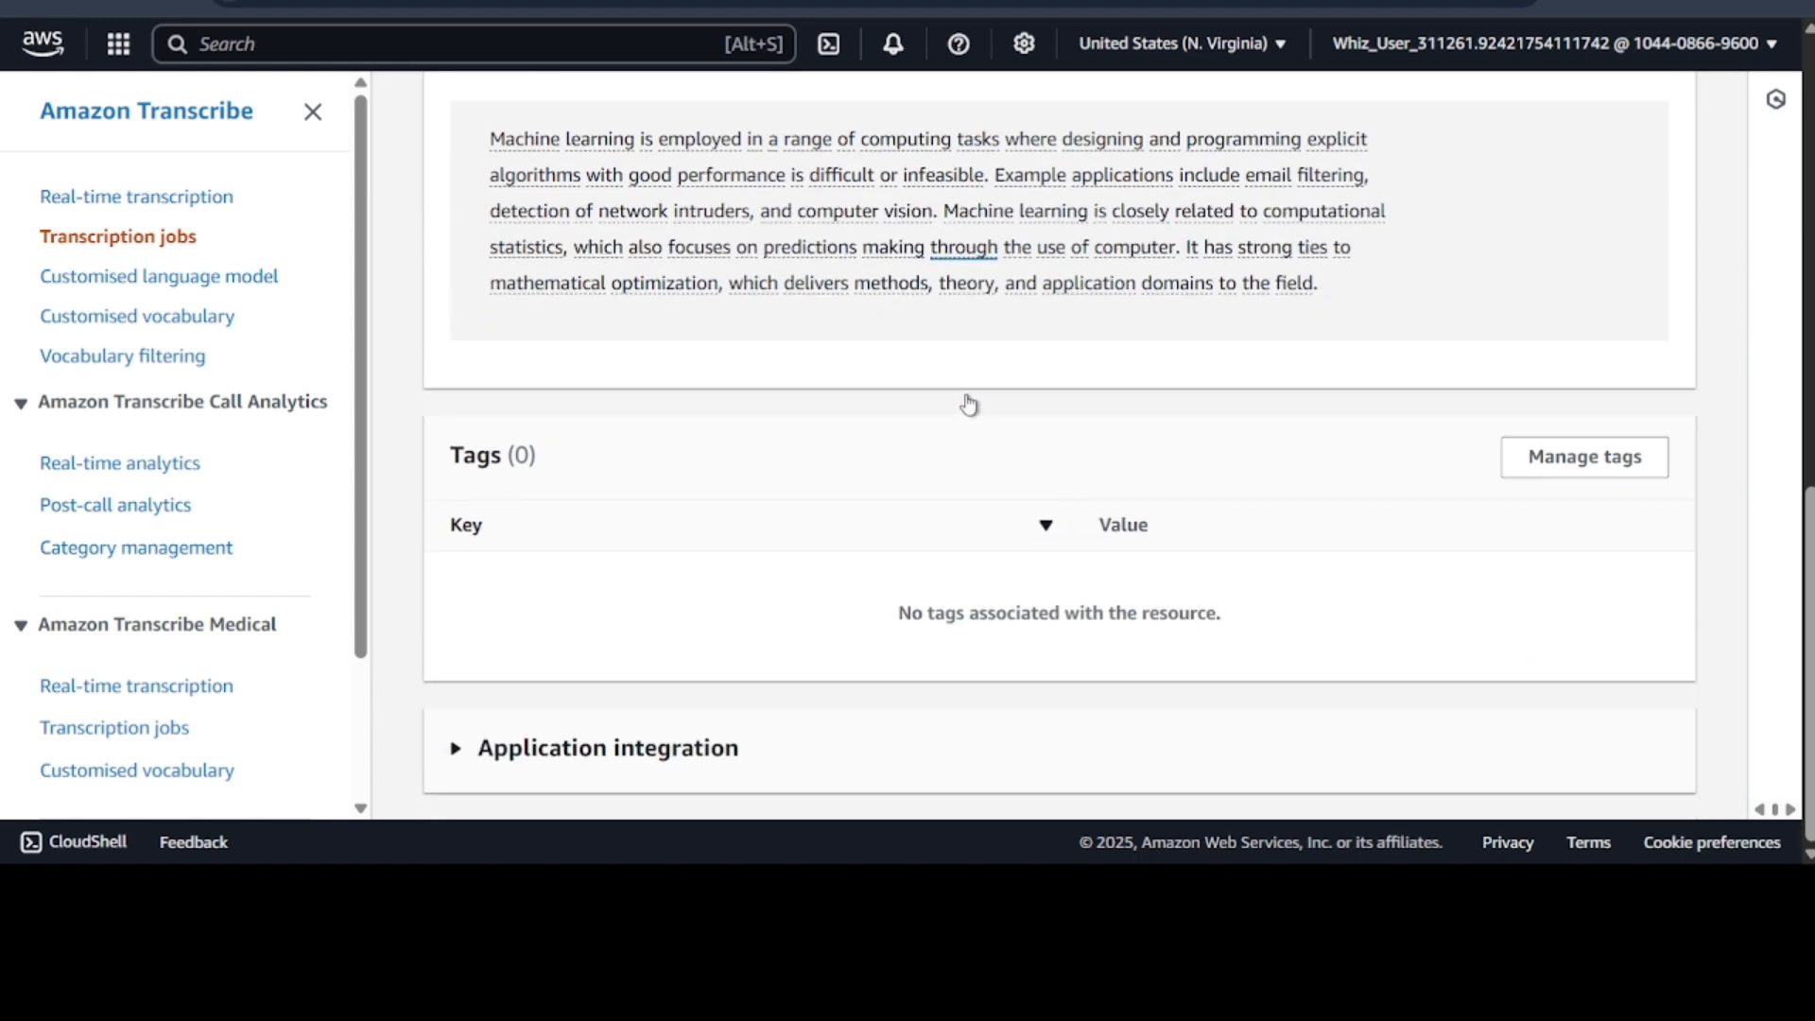
click(455, 749)
scroll(740, 624, down, 6)
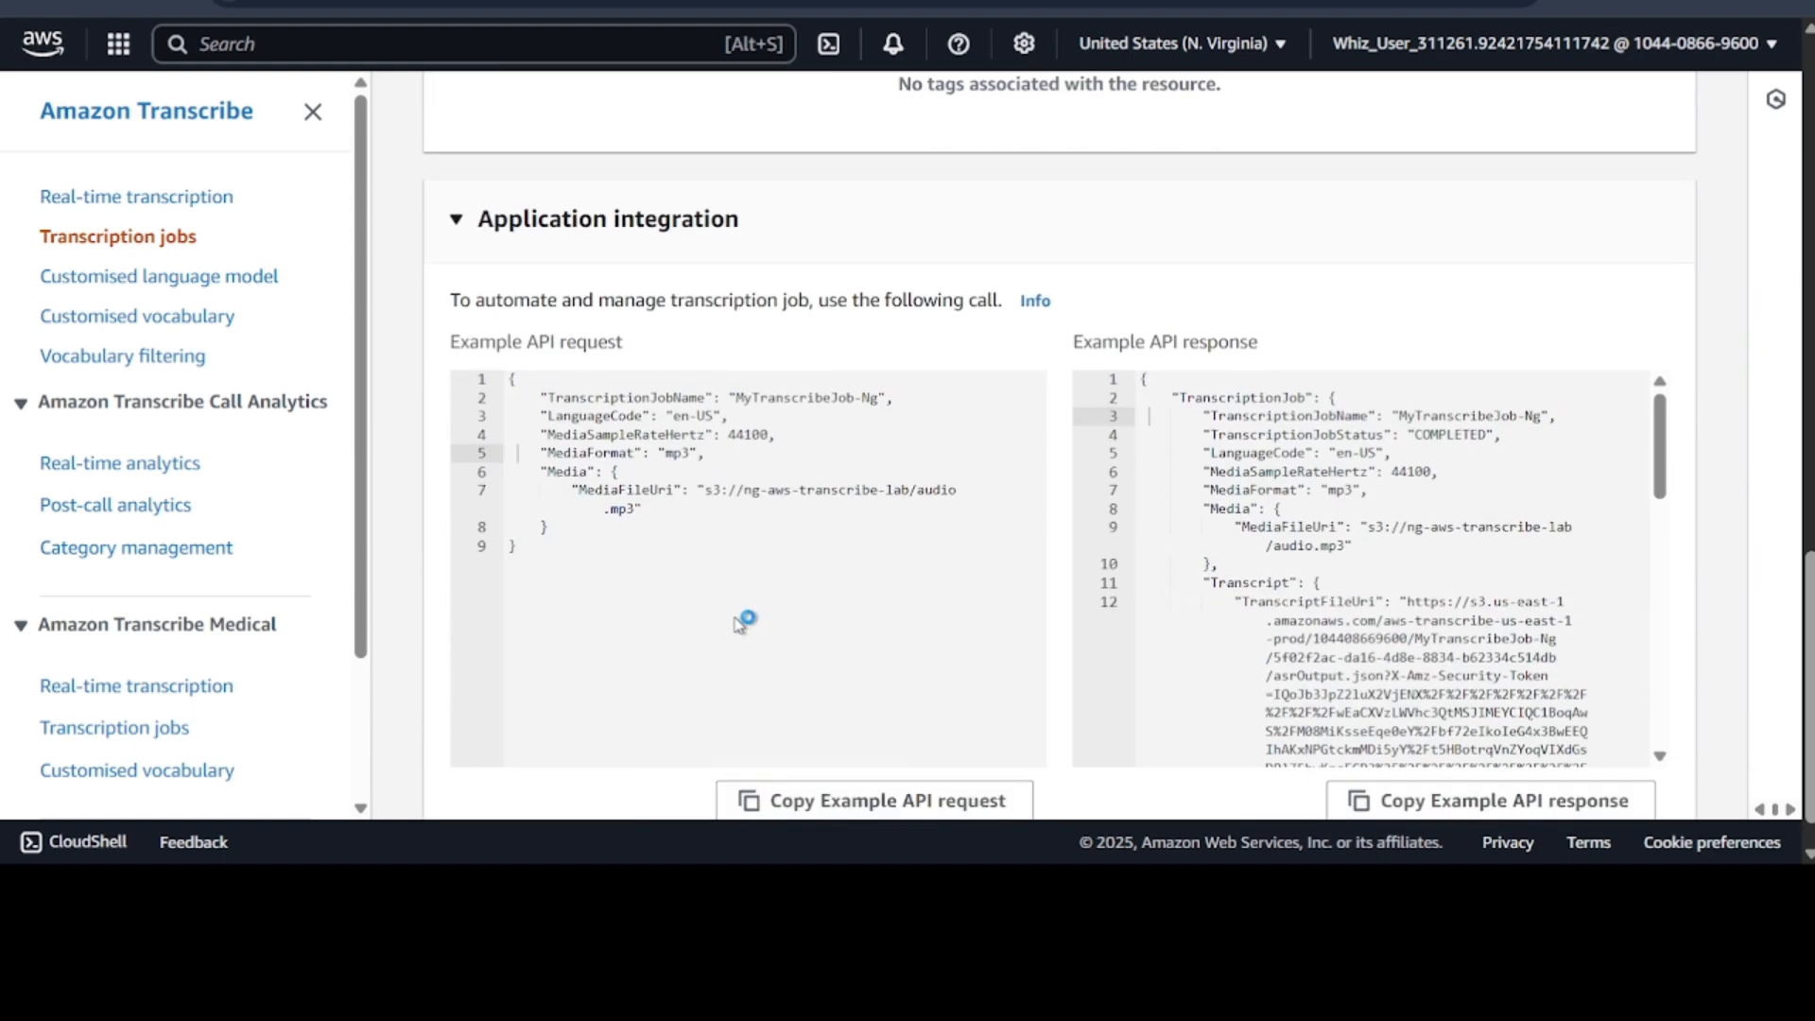
scroll(737, 616, down, 1)
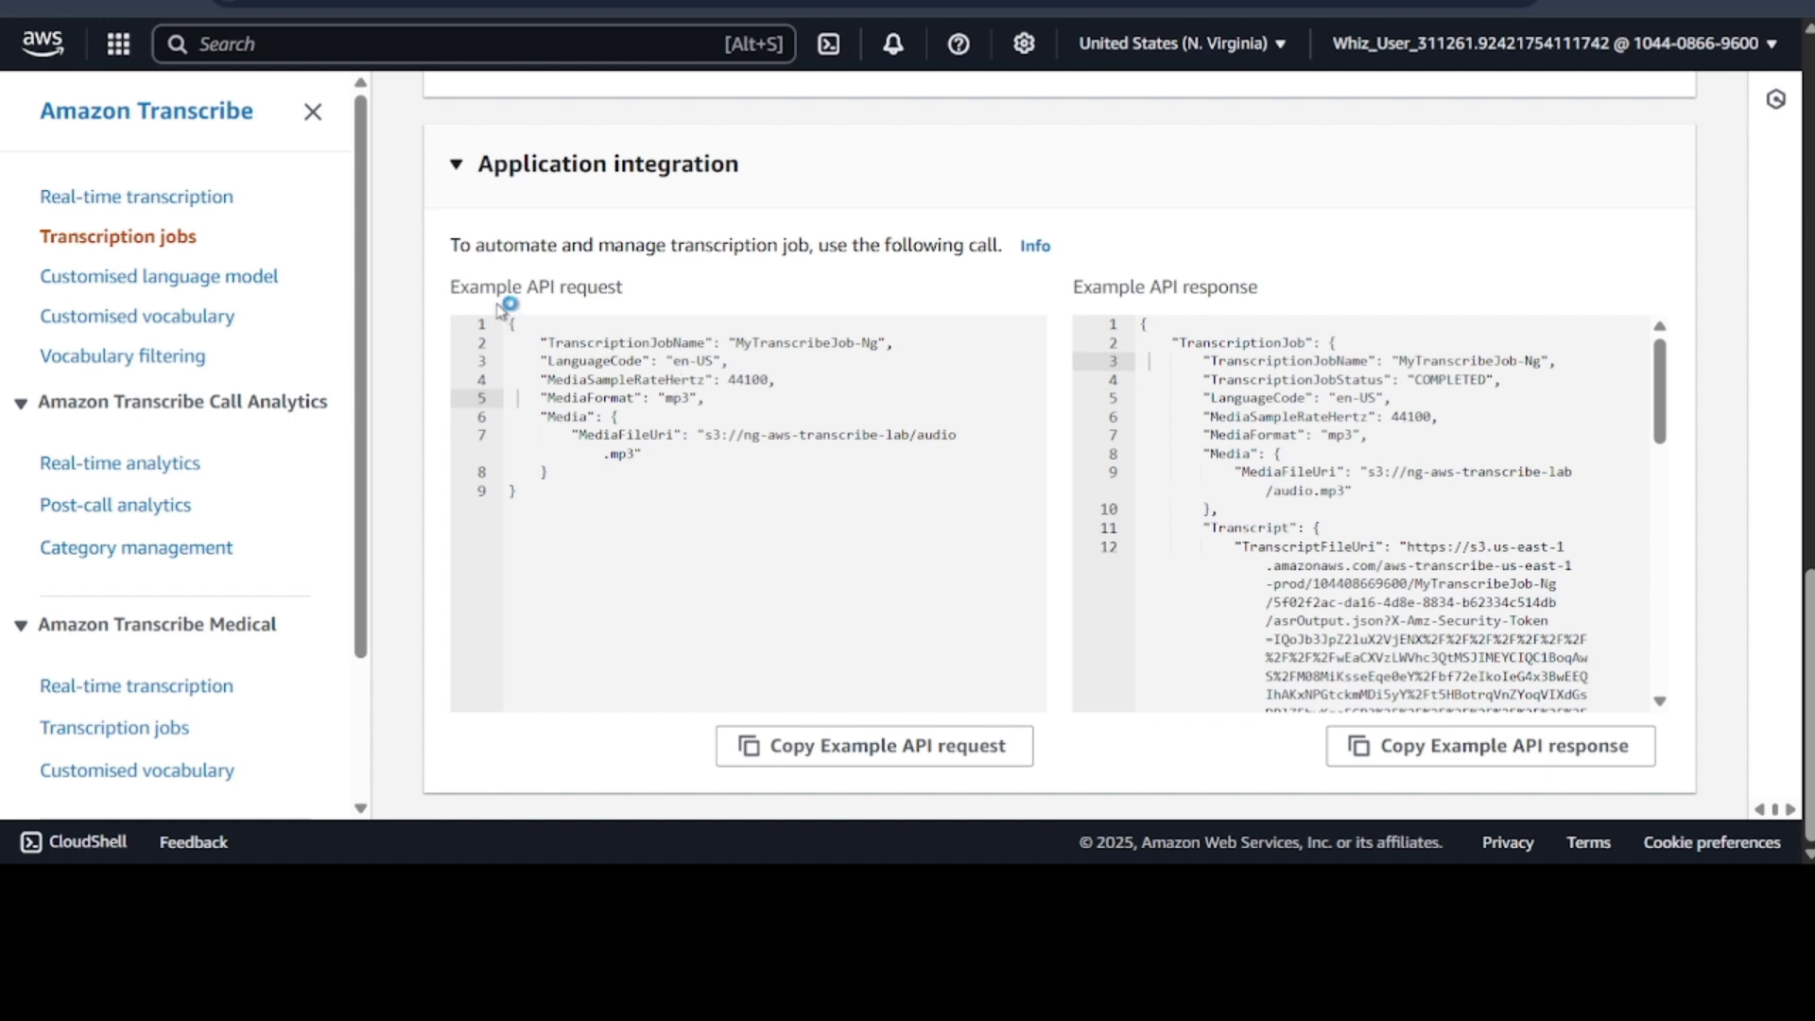
drag(588, 518, 512, 317)
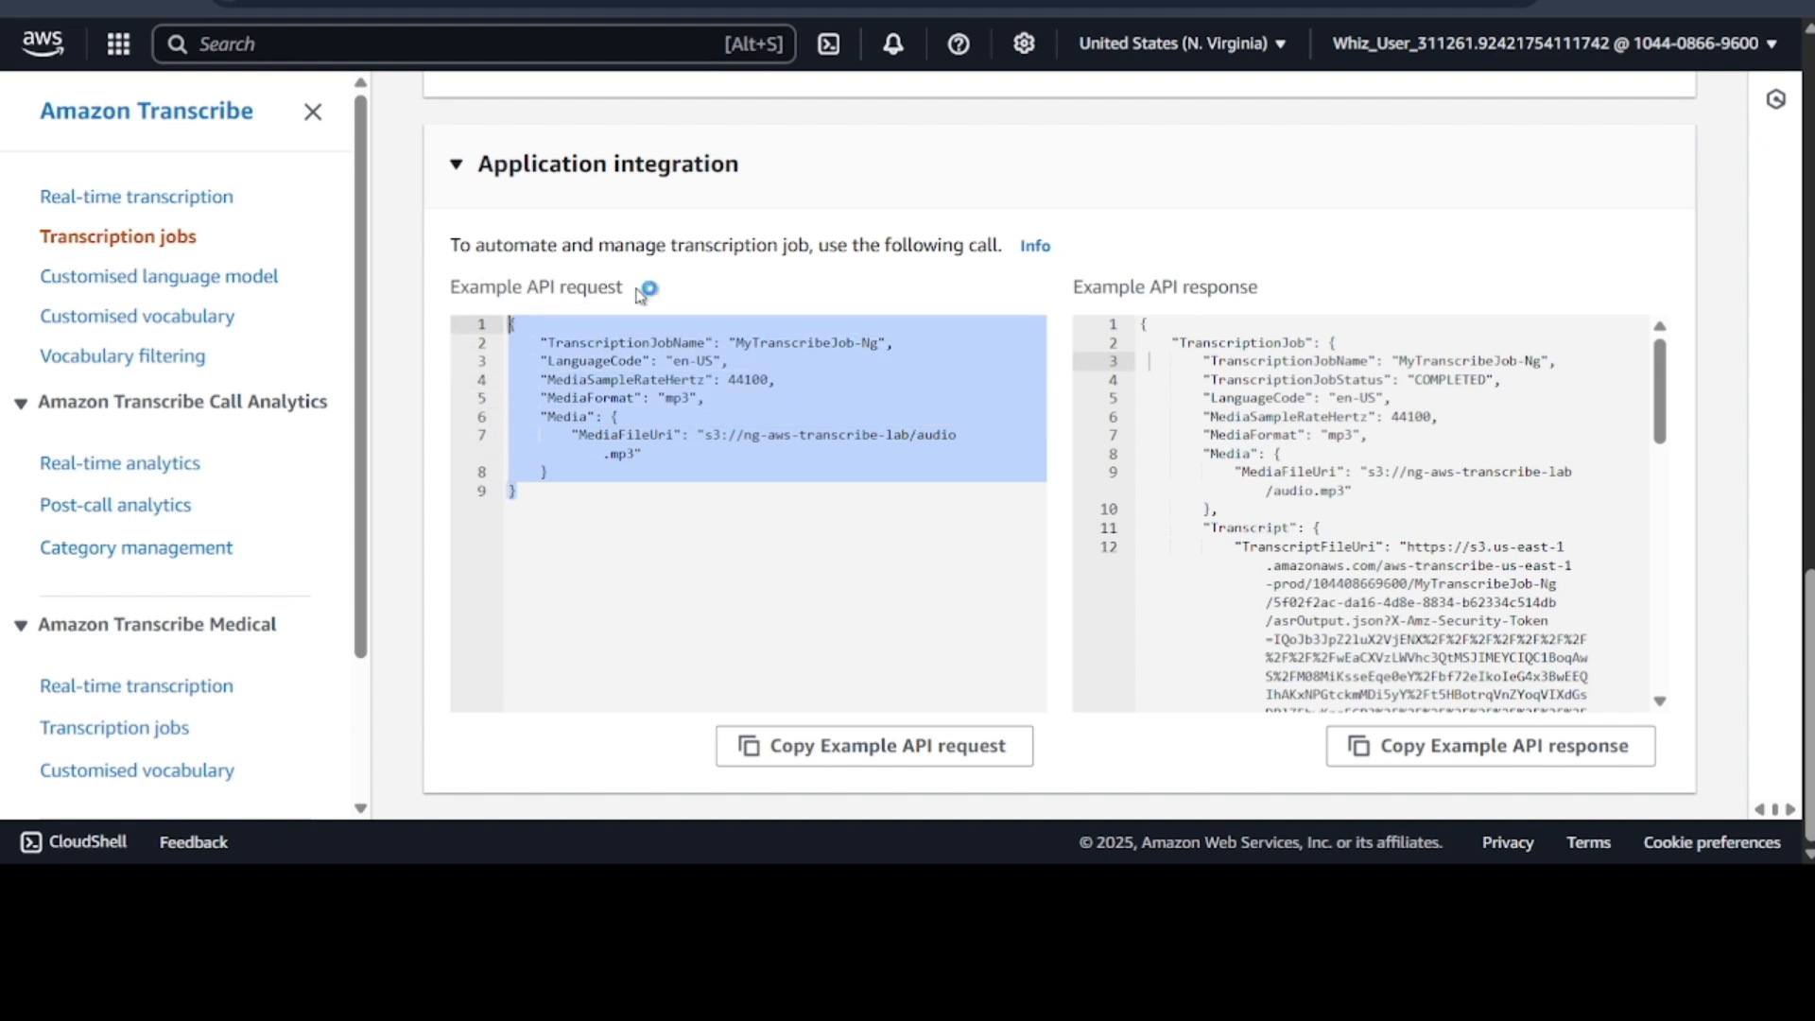
click(602, 521)
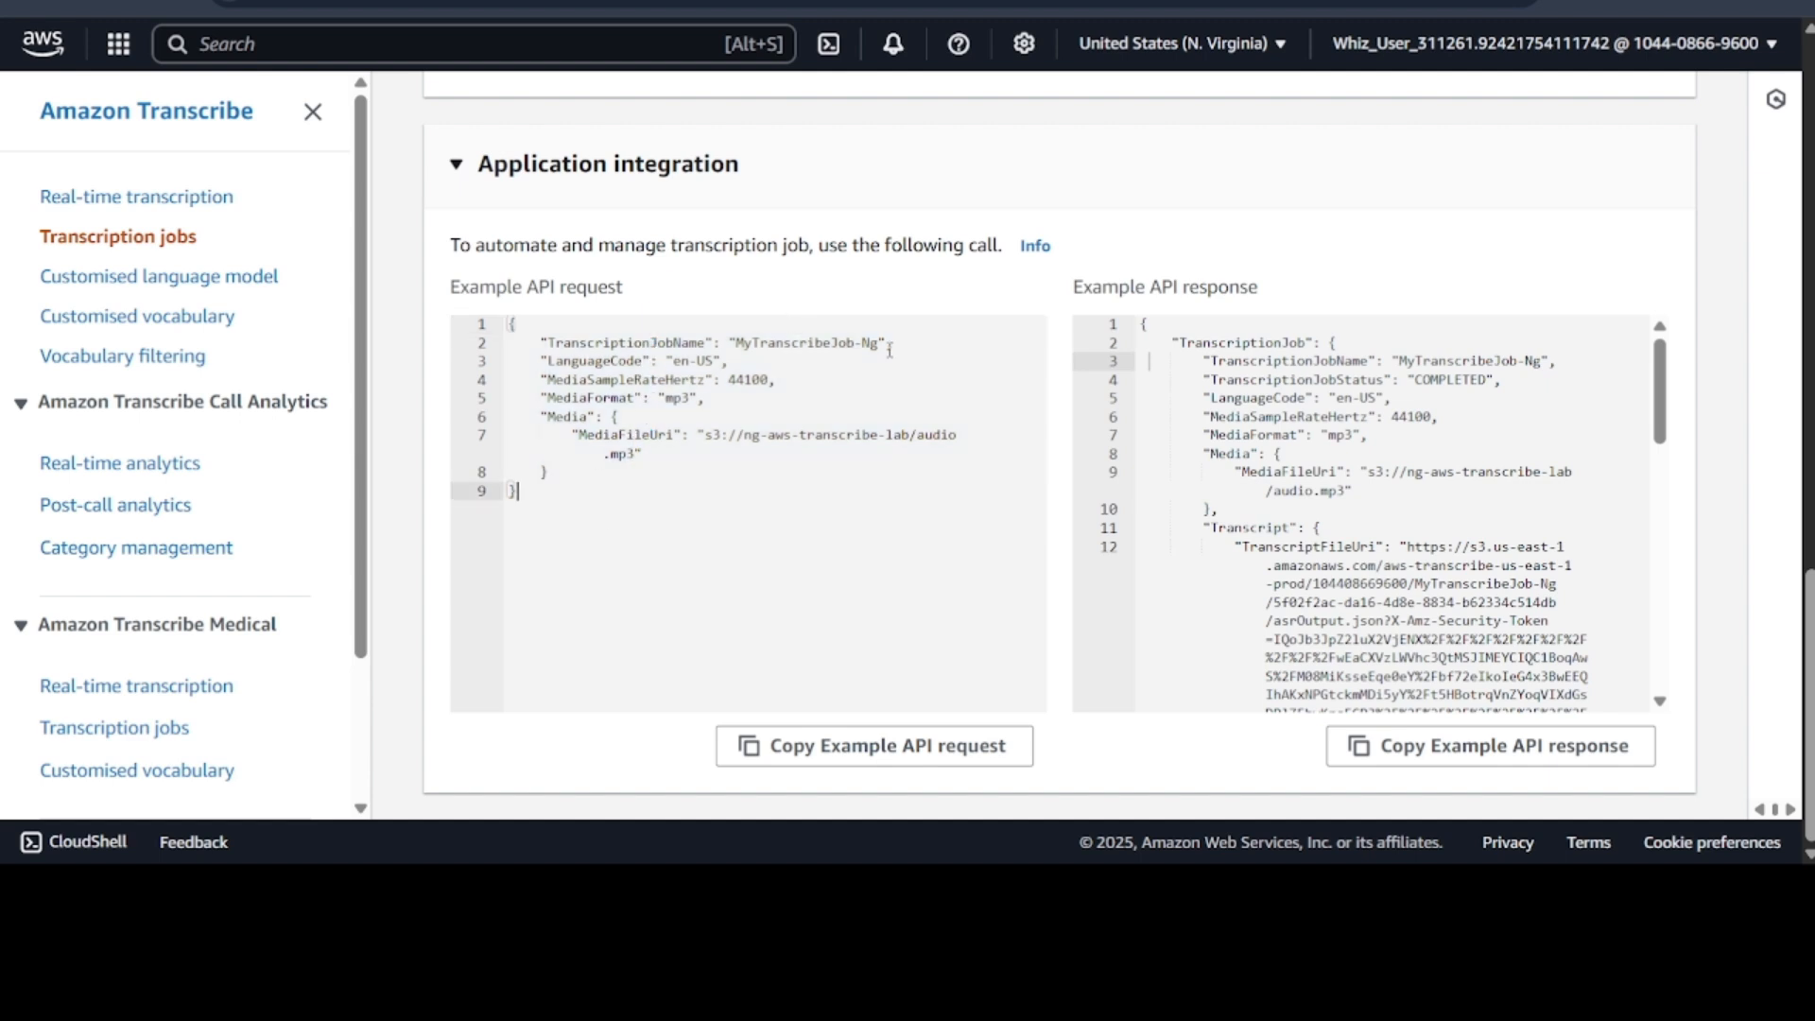
drag(733, 345, 885, 344)
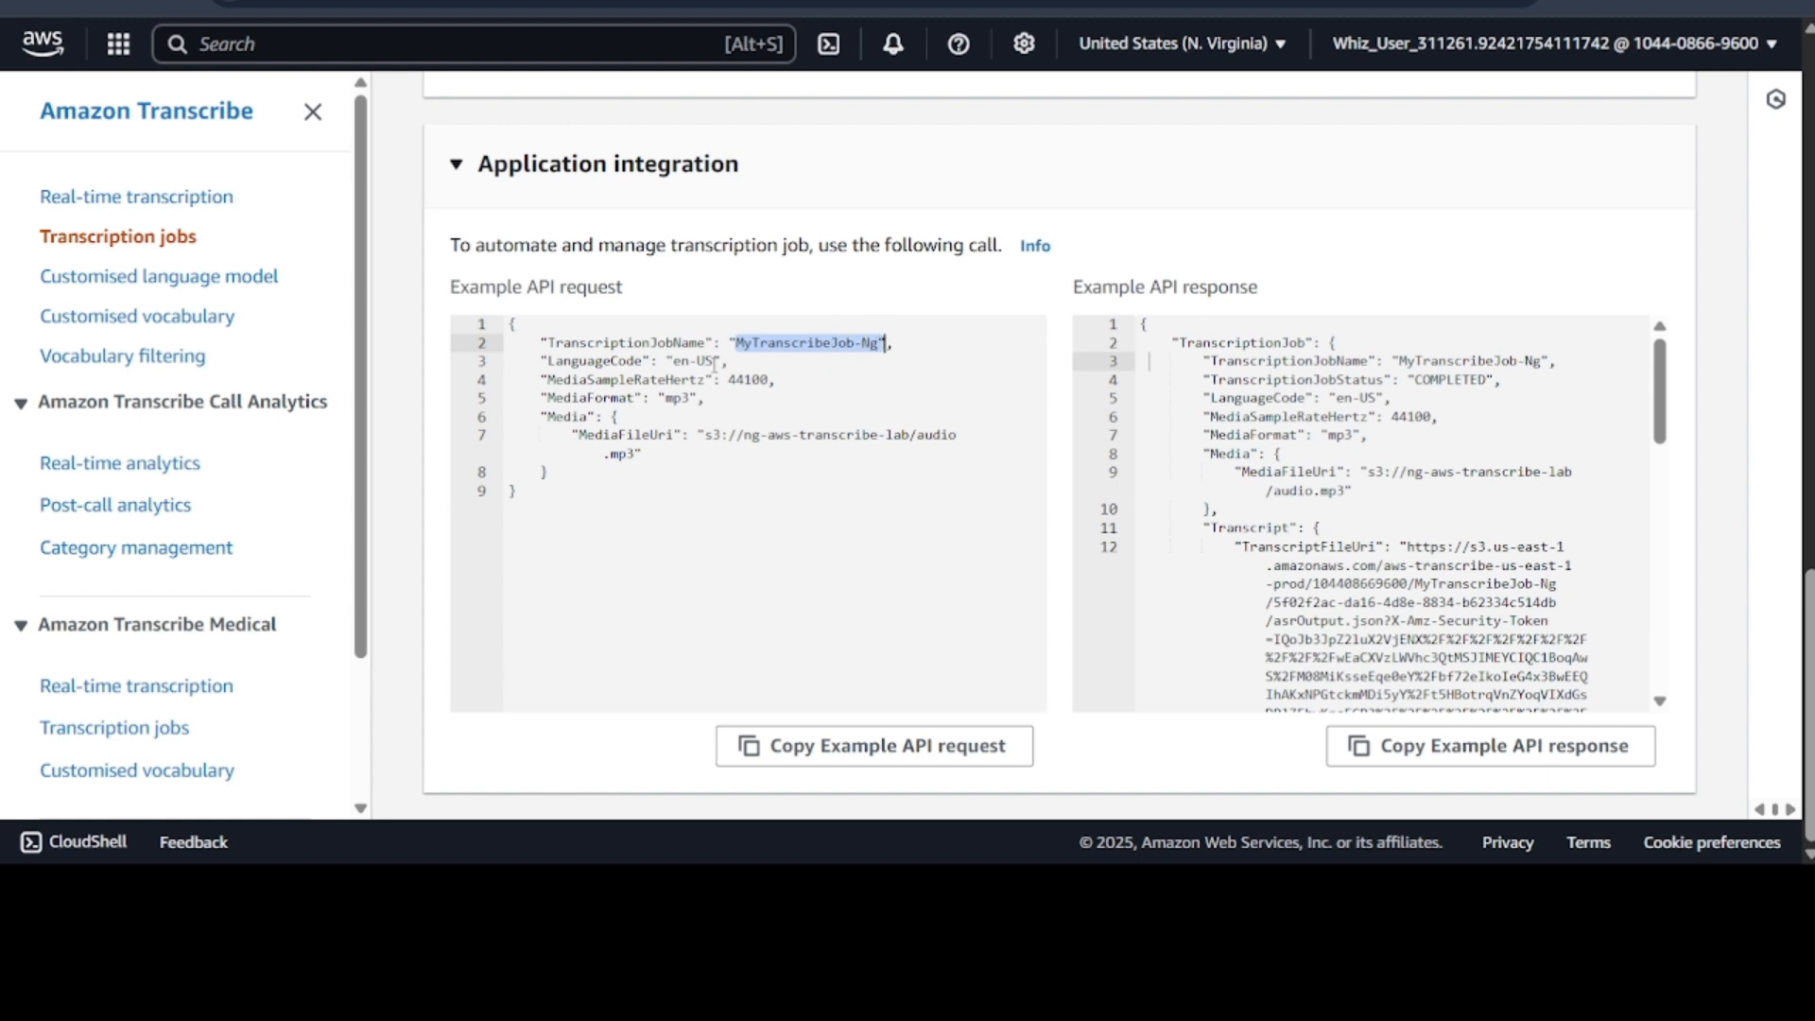
drag(668, 363, 726, 362)
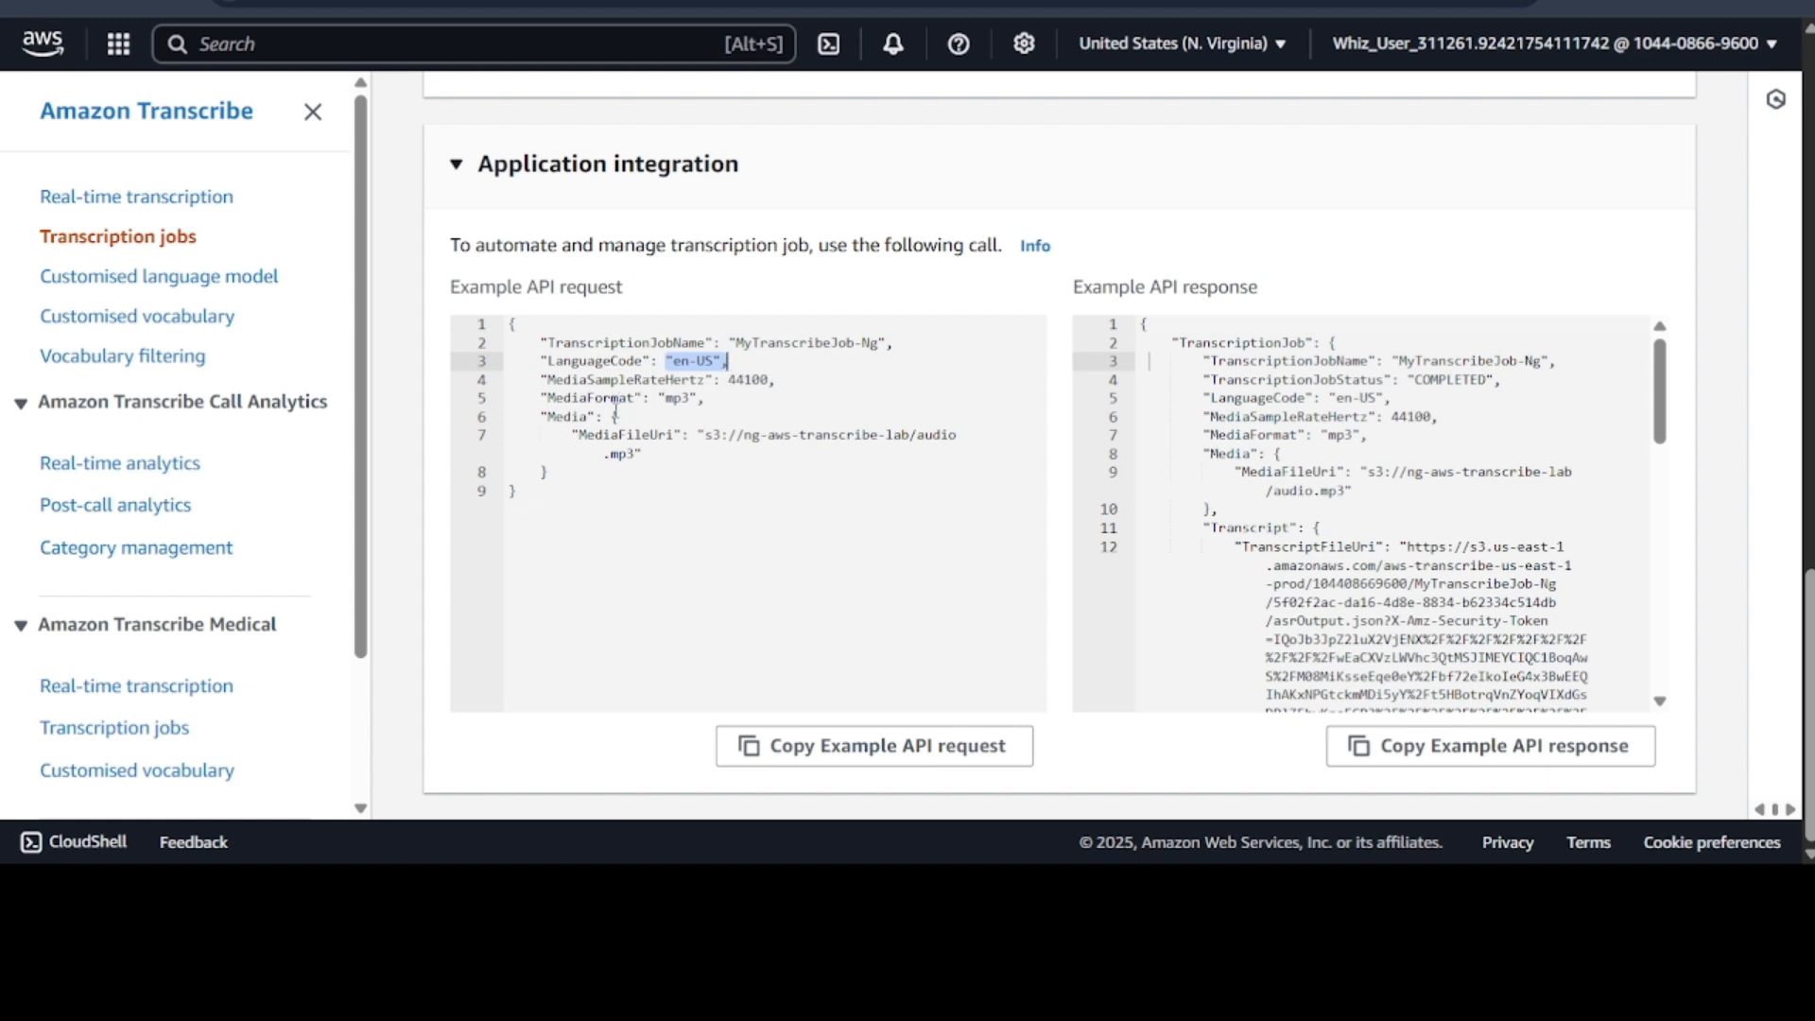
drag(700, 435, 641, 455)
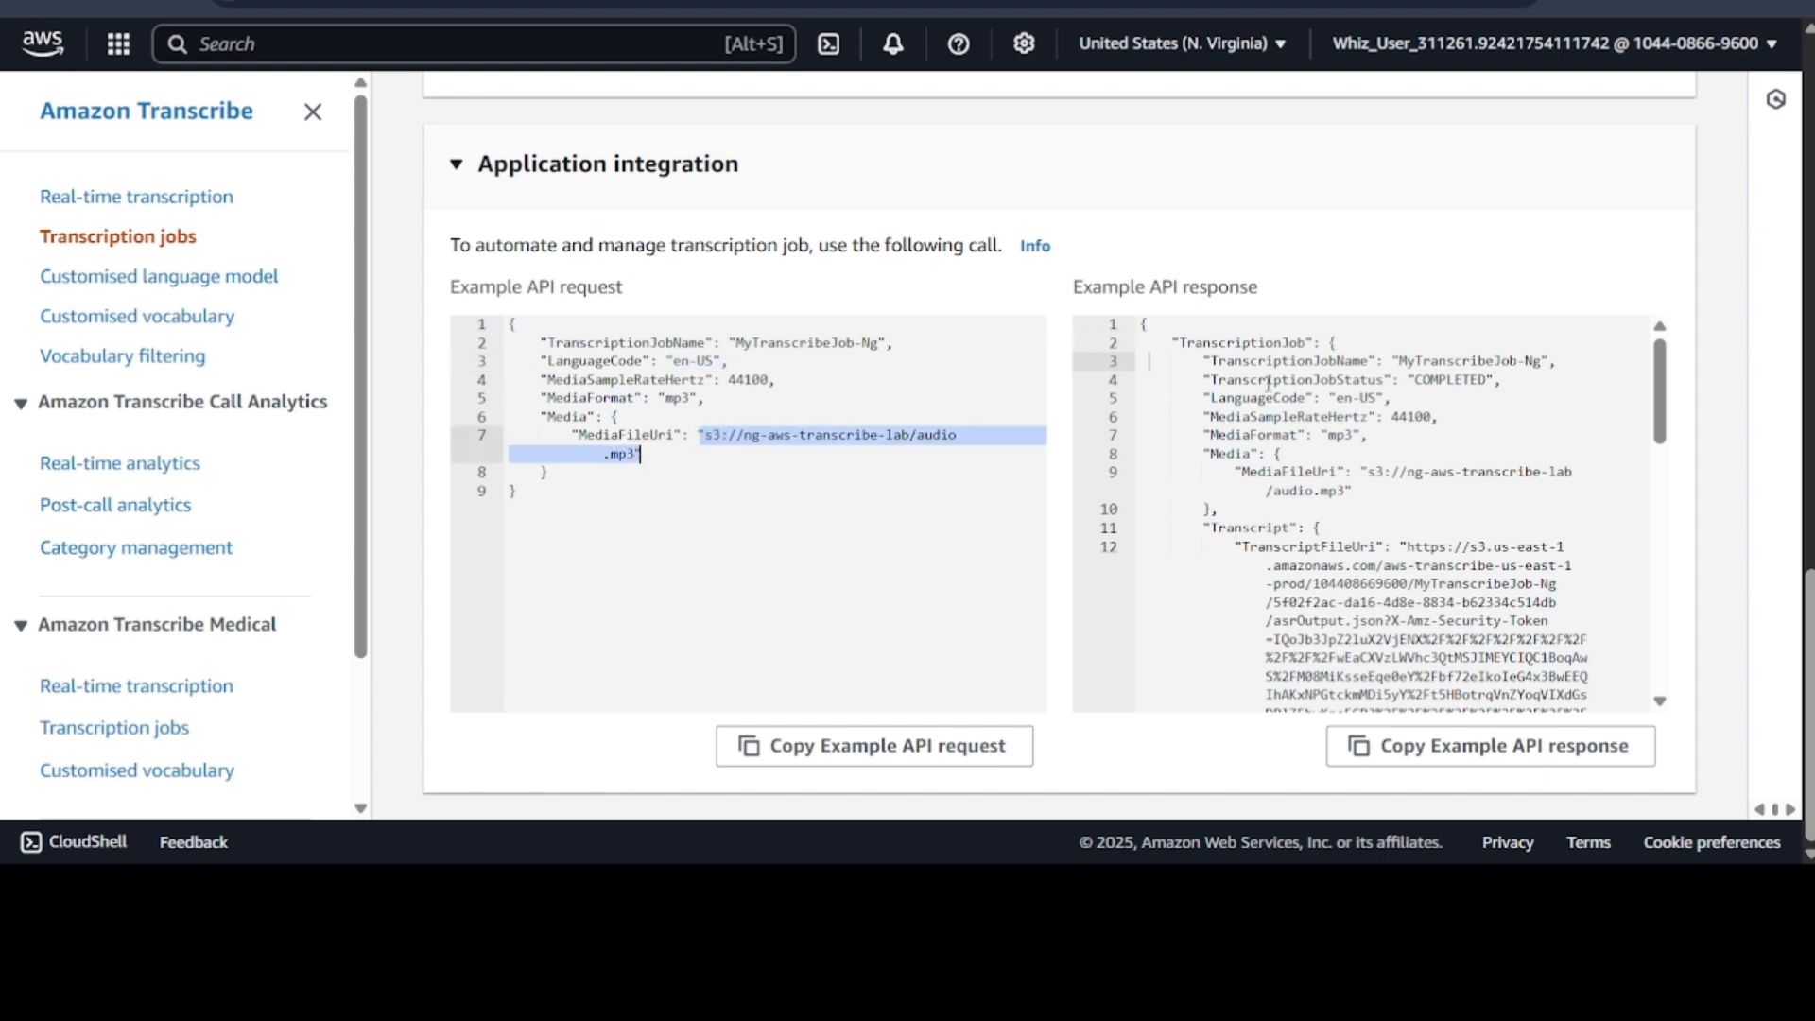
Examine the full example API response for the transcription job, from its opening lines to the settings at its end
scroll(1268, 382, up, 5)
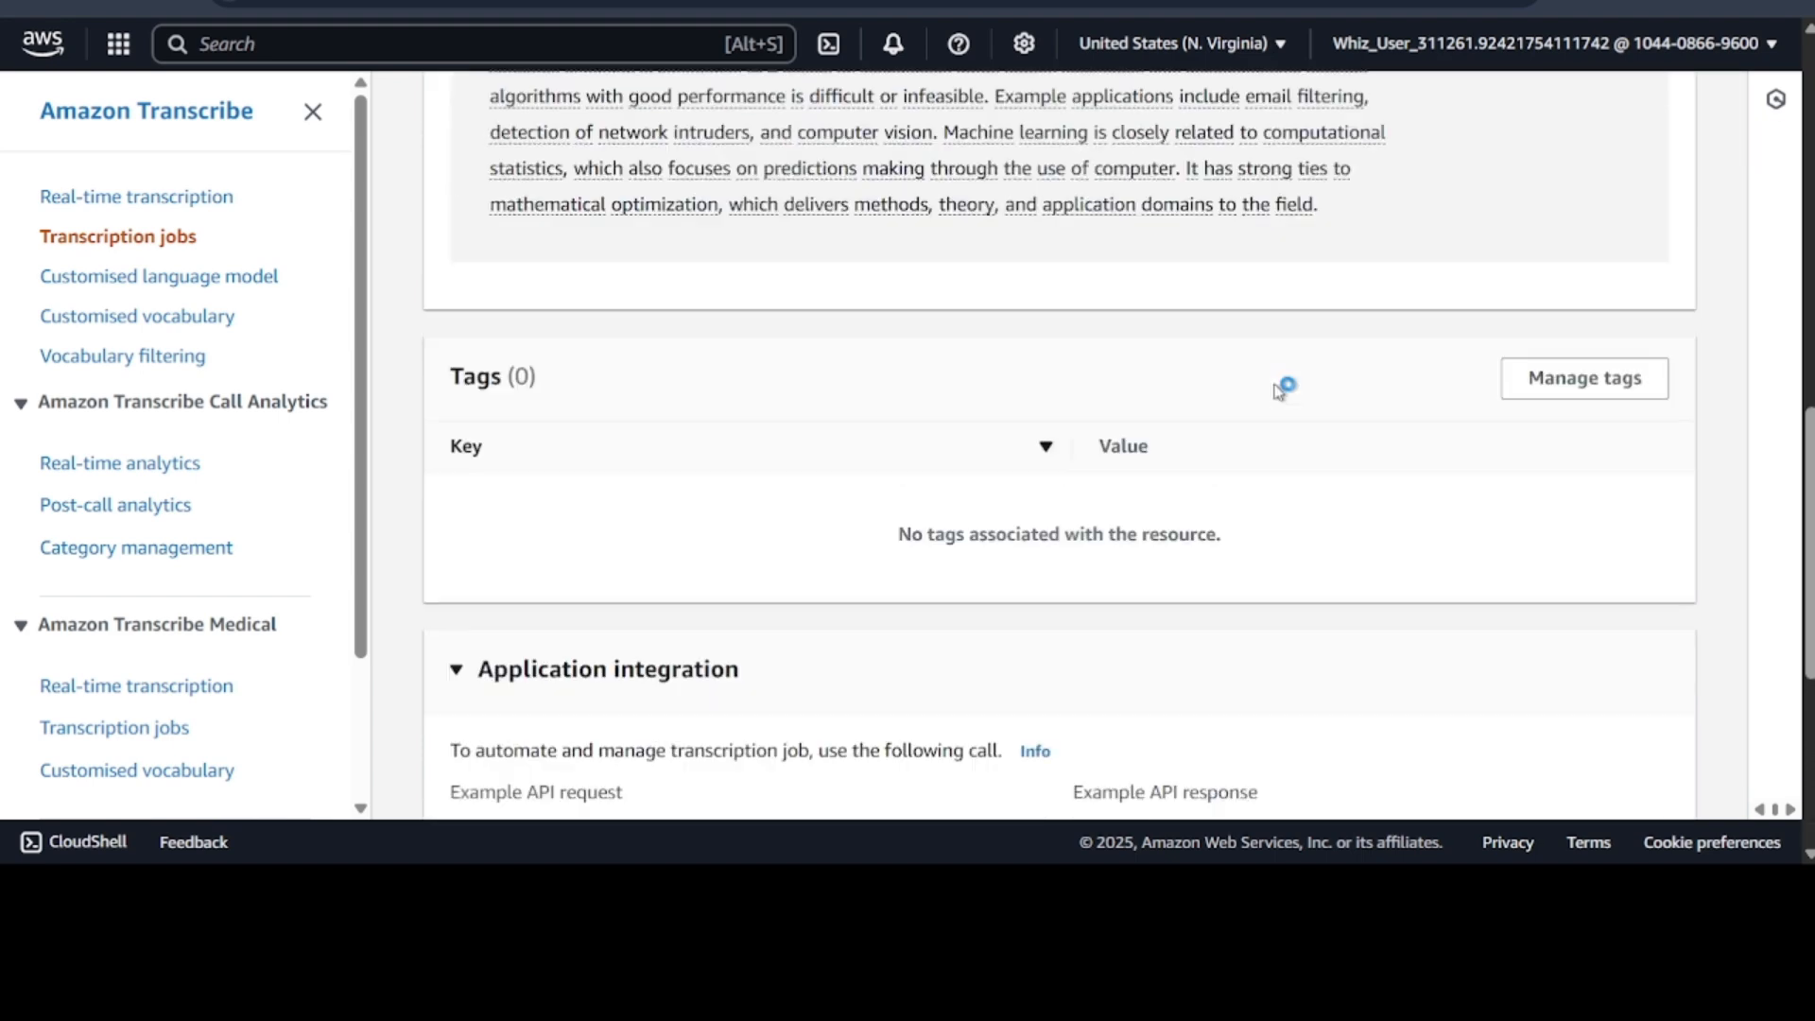
scroll(1278, 390, down, 5)
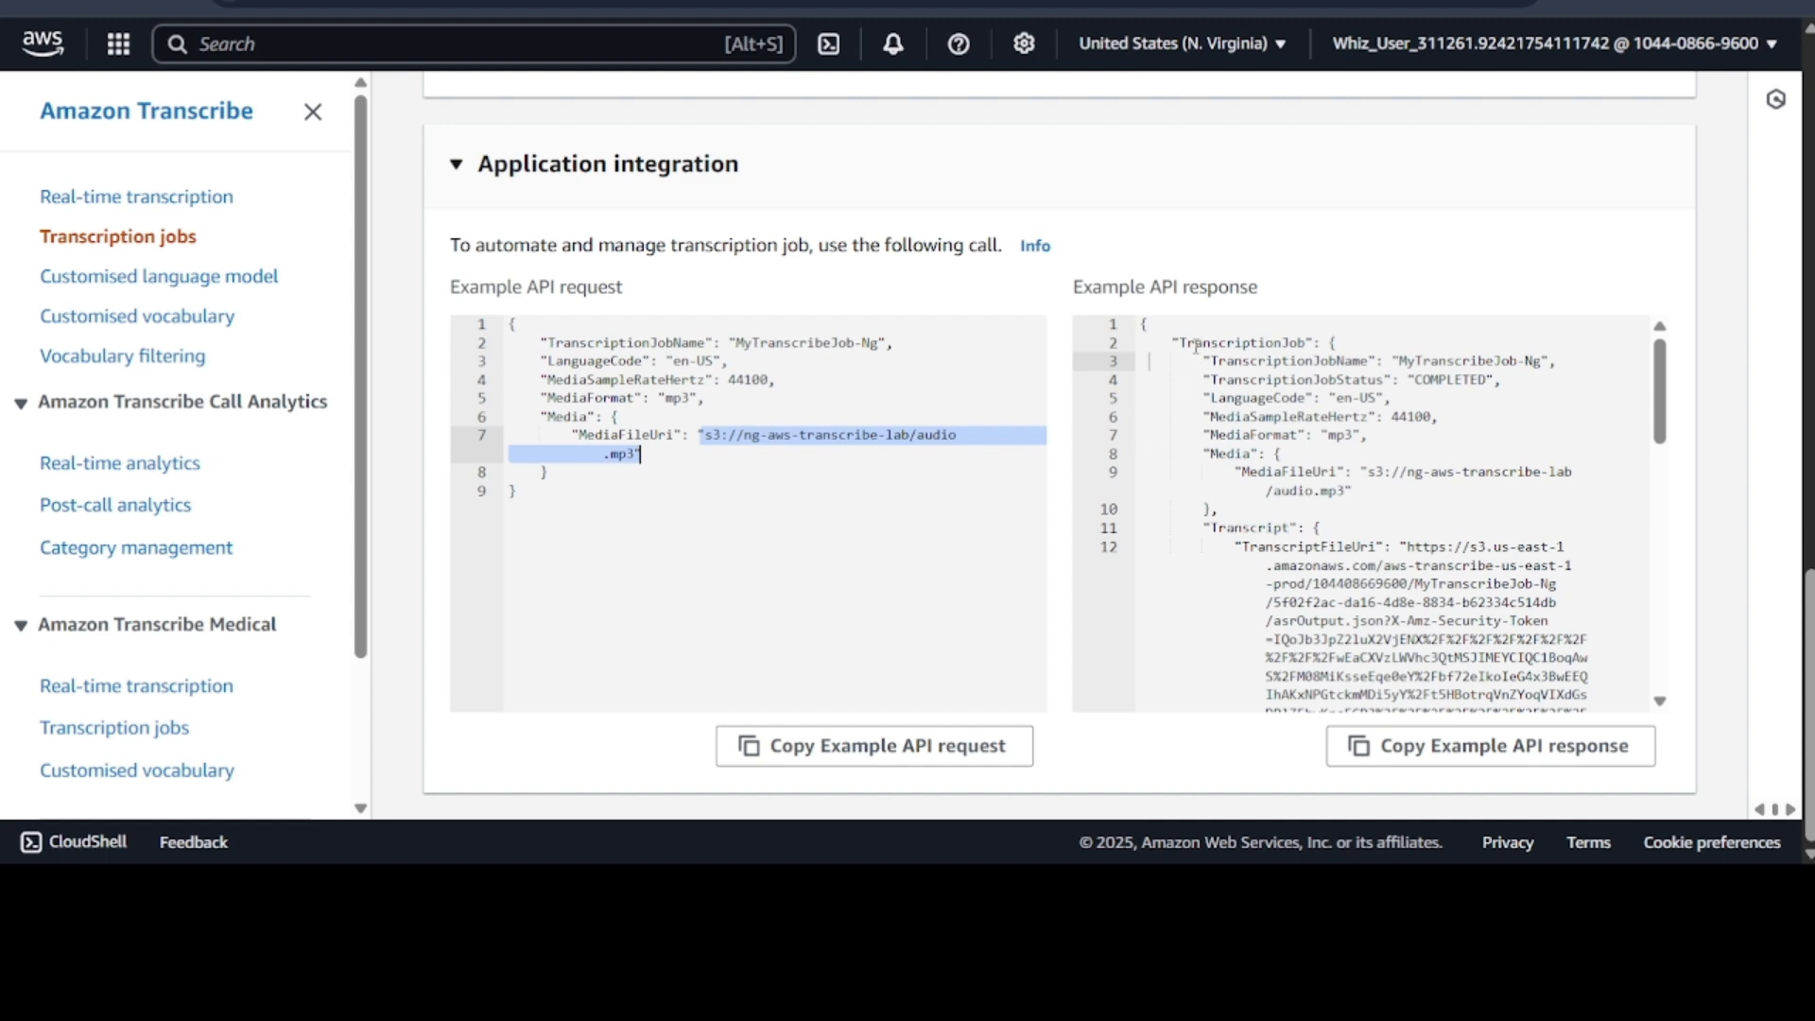
drag(1142, 325, 1214, 761)
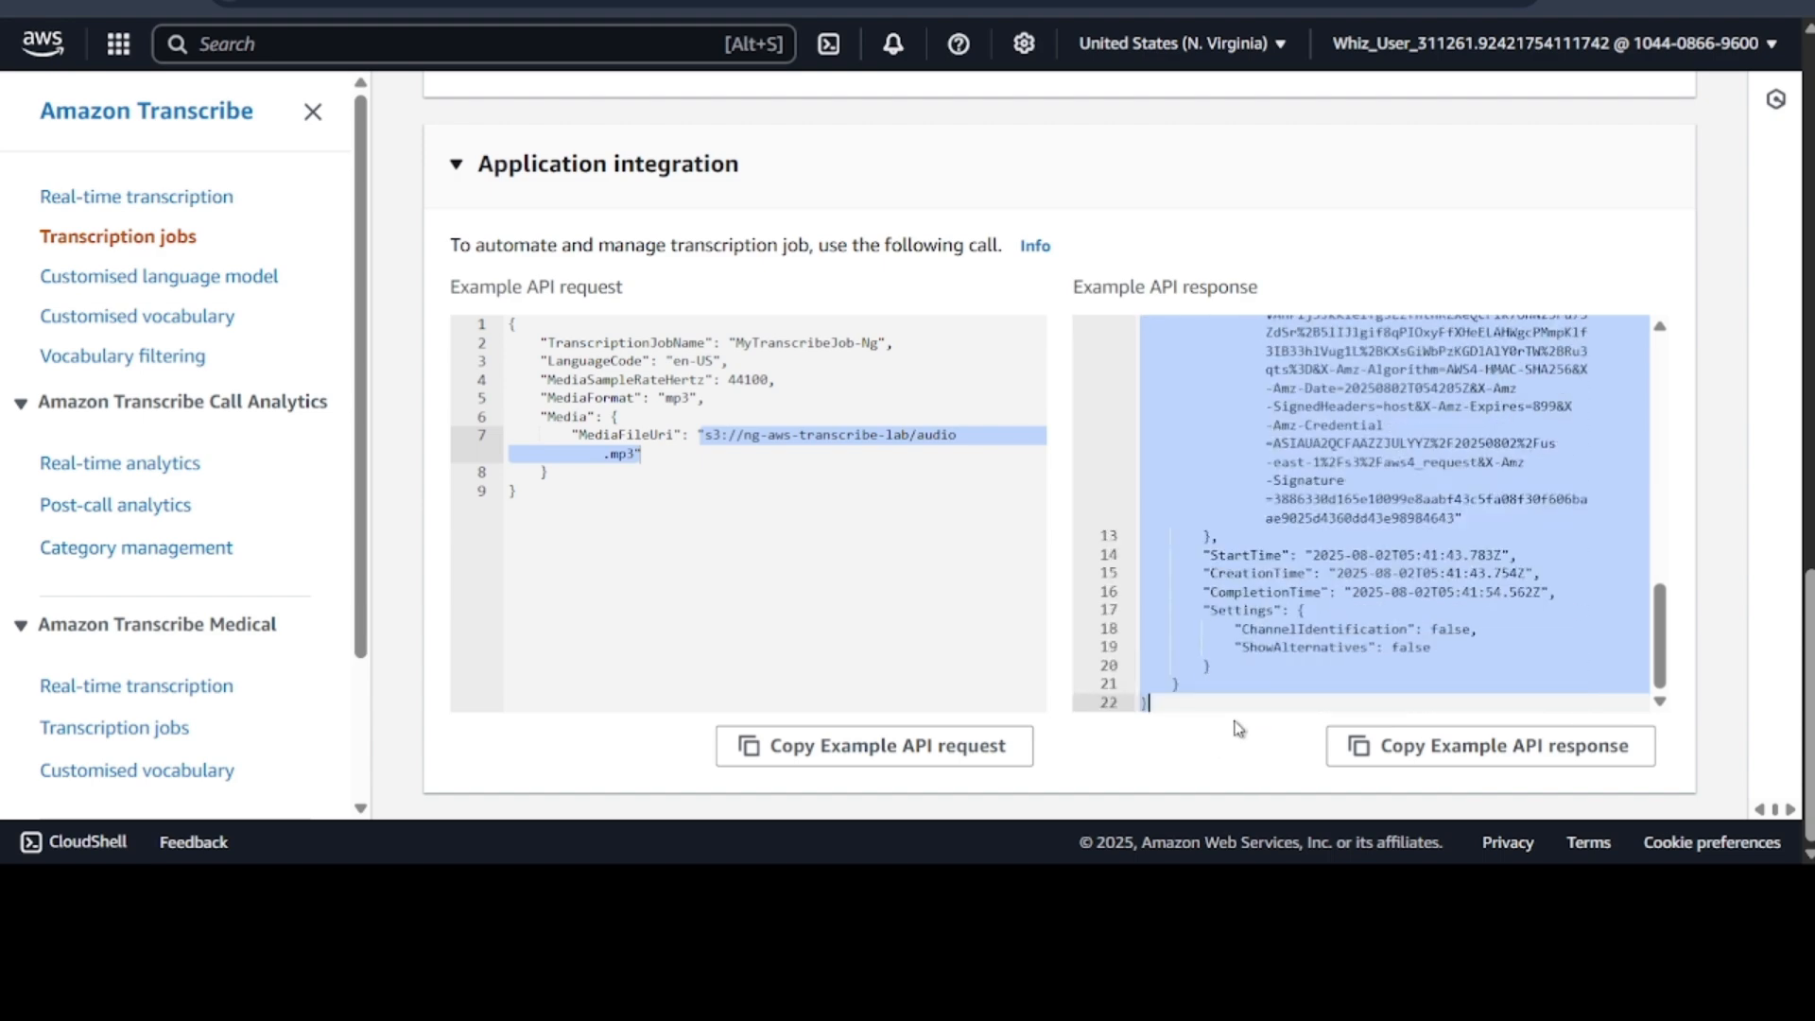
scroll(1237, 456, up, 10)
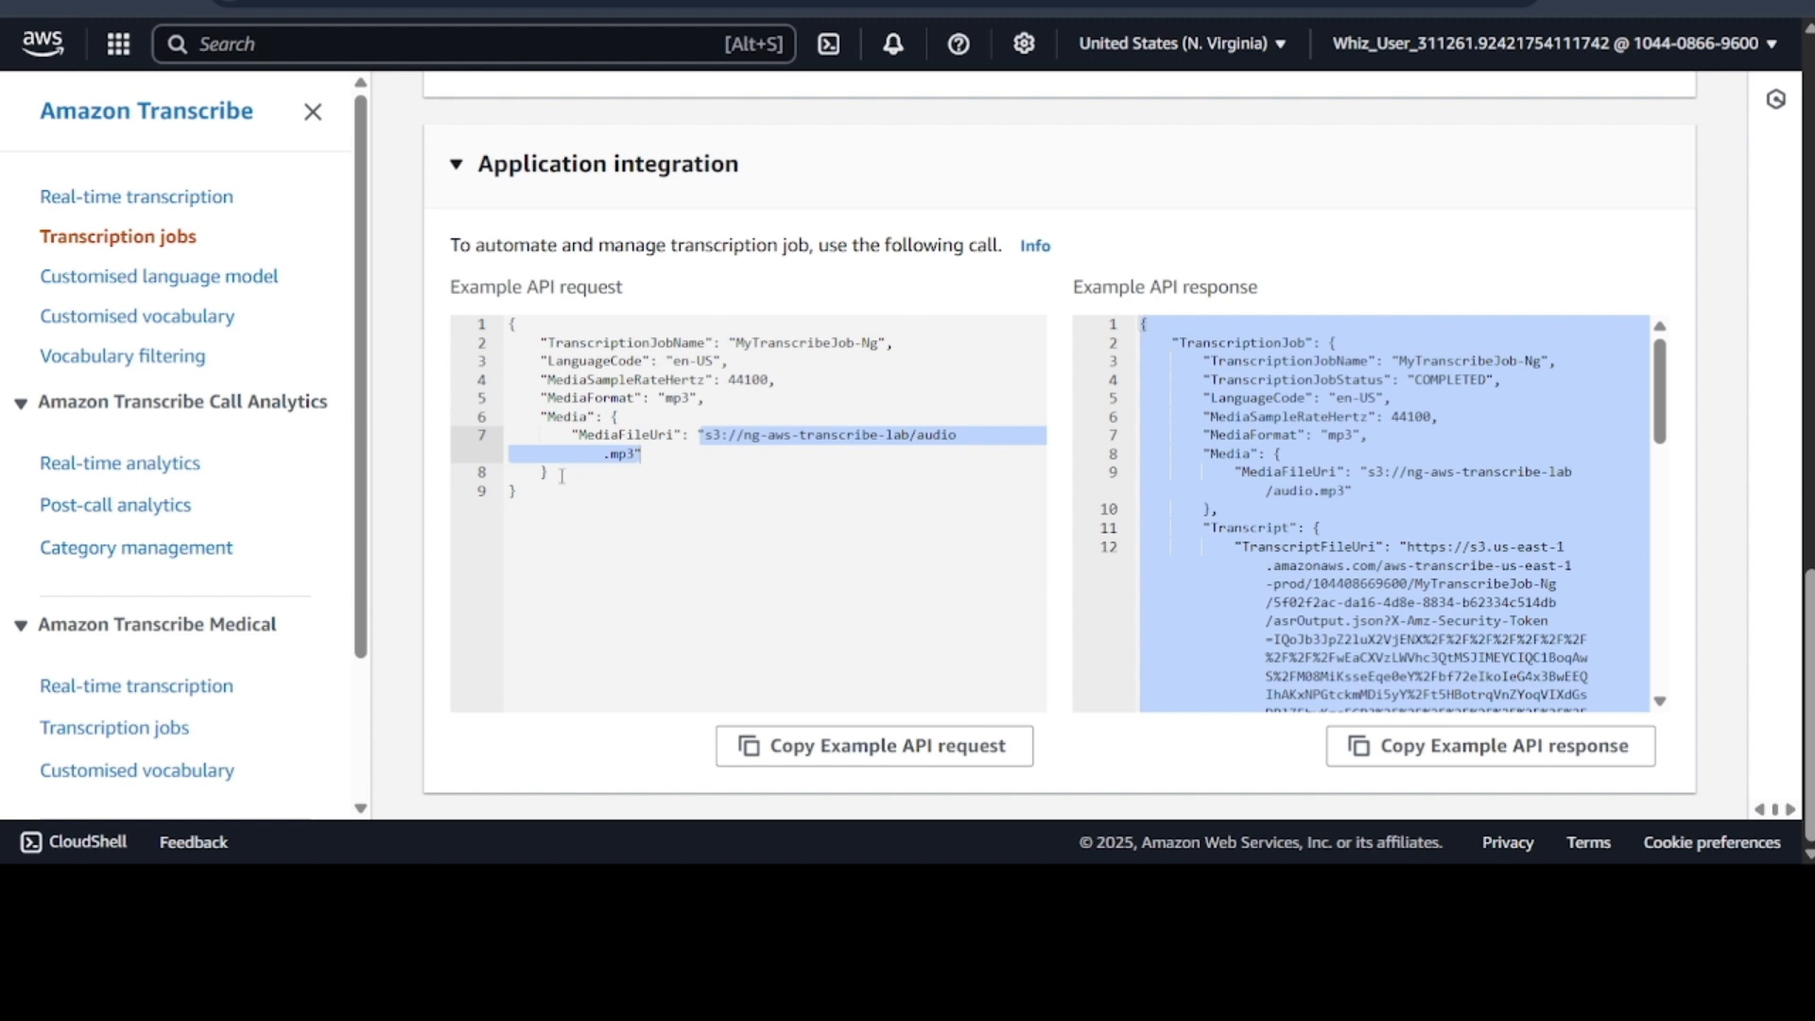
click(1260, 390)
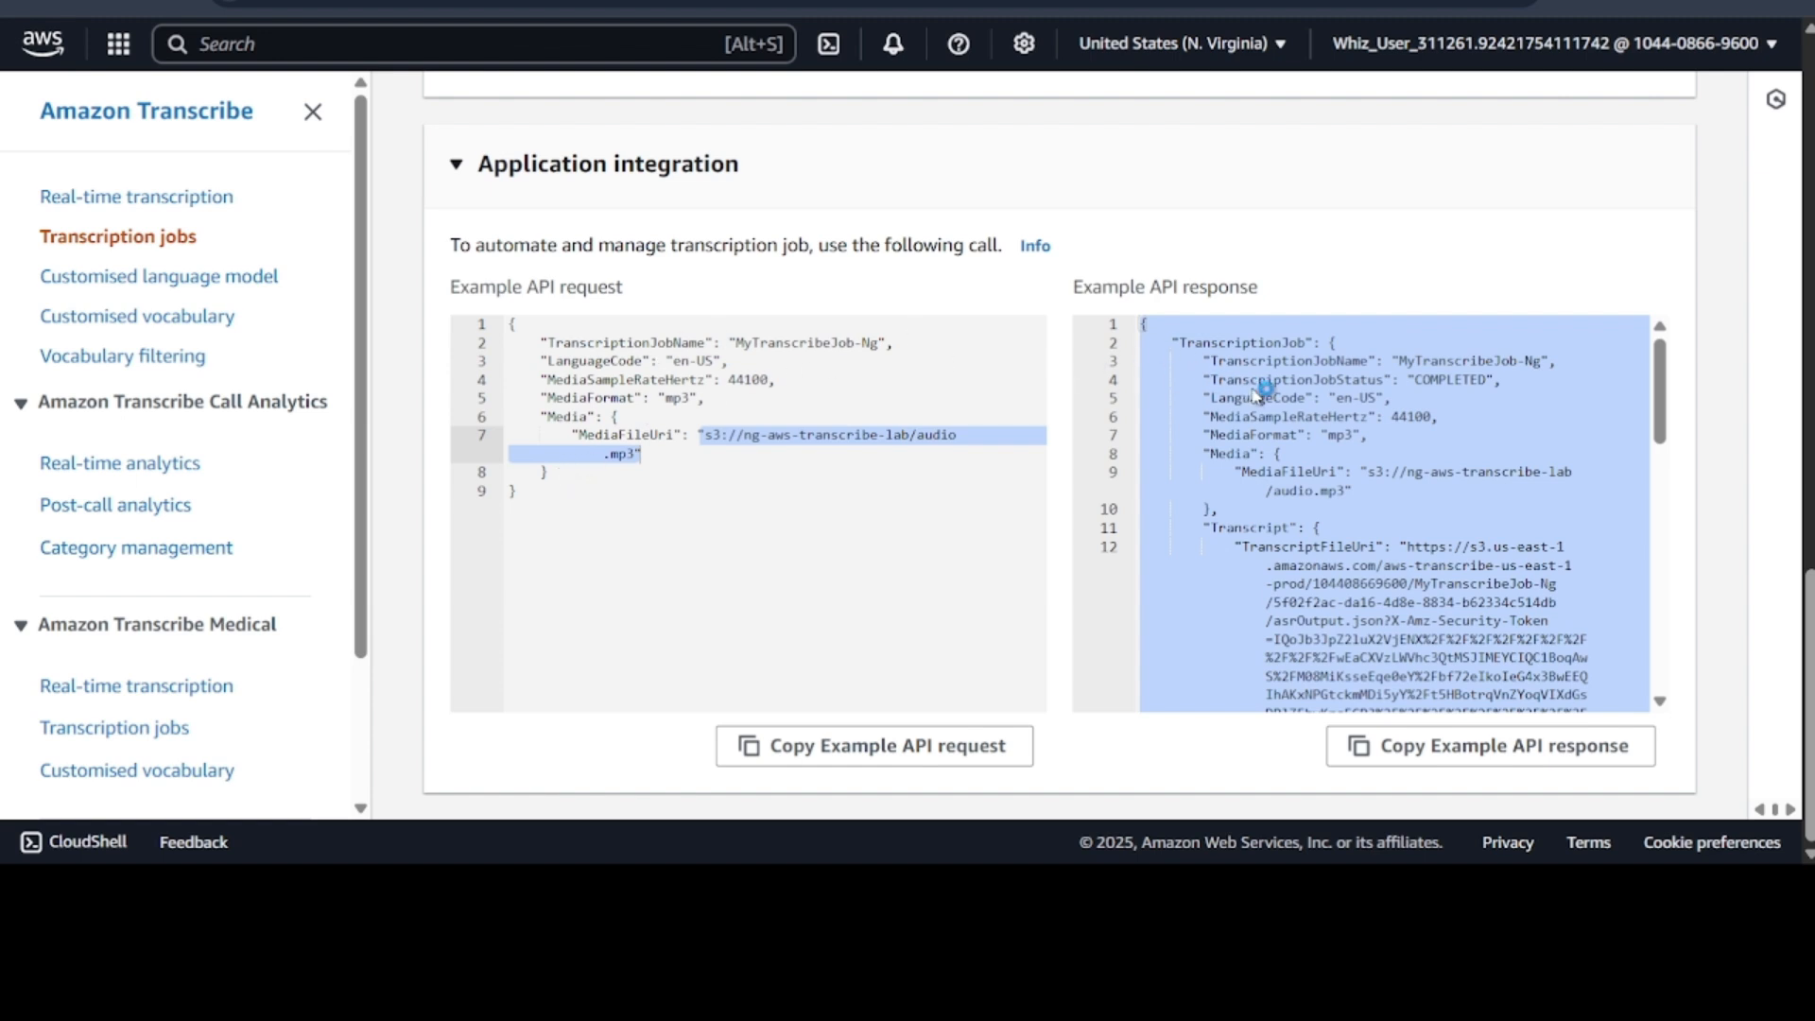